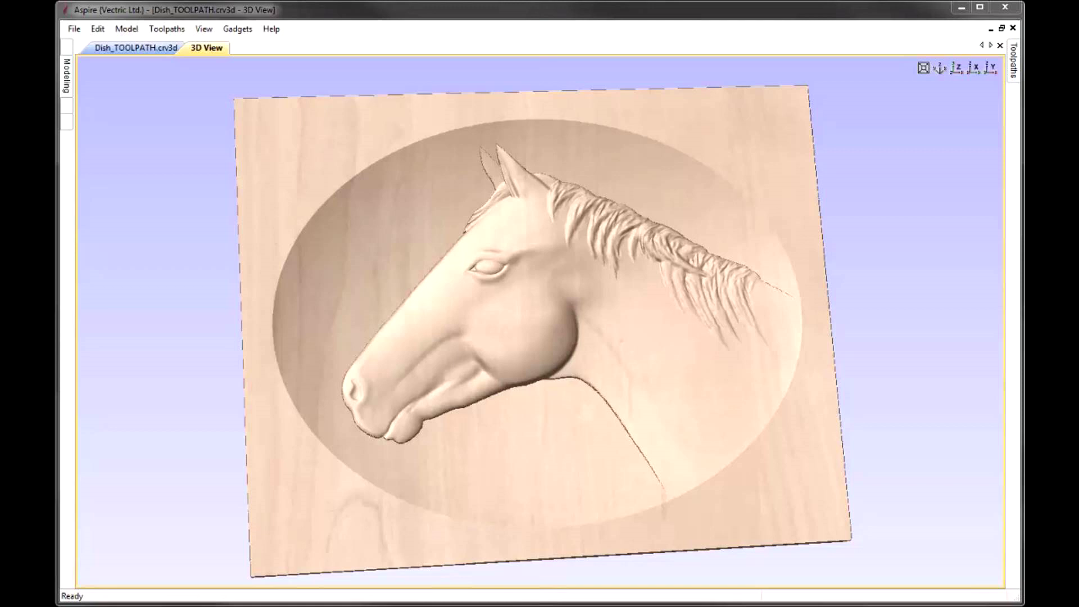
# - Close the open Dish_TOOLPATH.crv3d file and create a new file
pyautogui.click(74, 29)
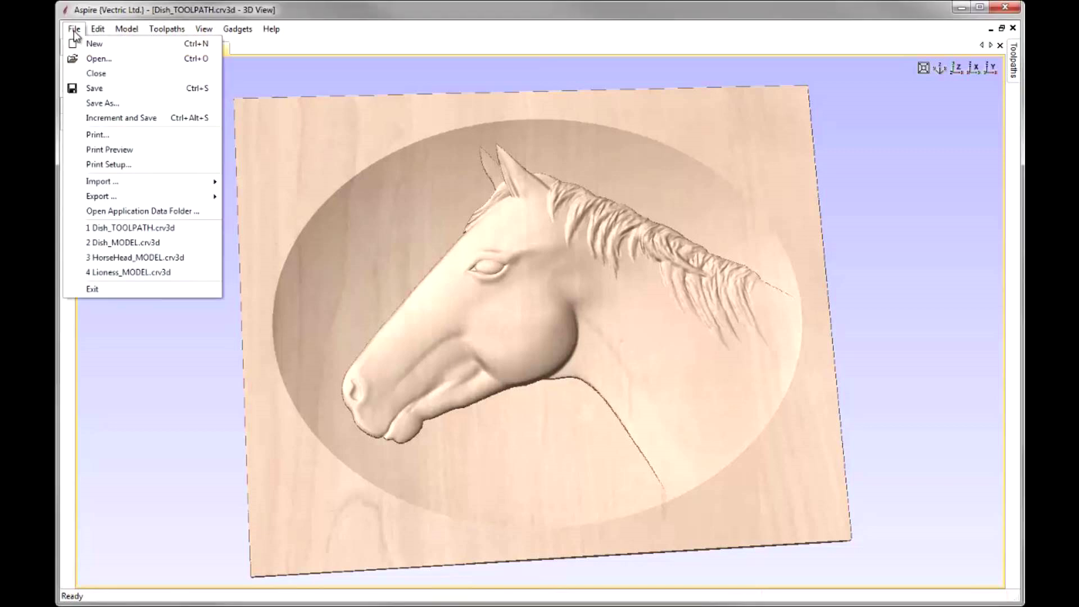
pyautogui.click(123, 79)
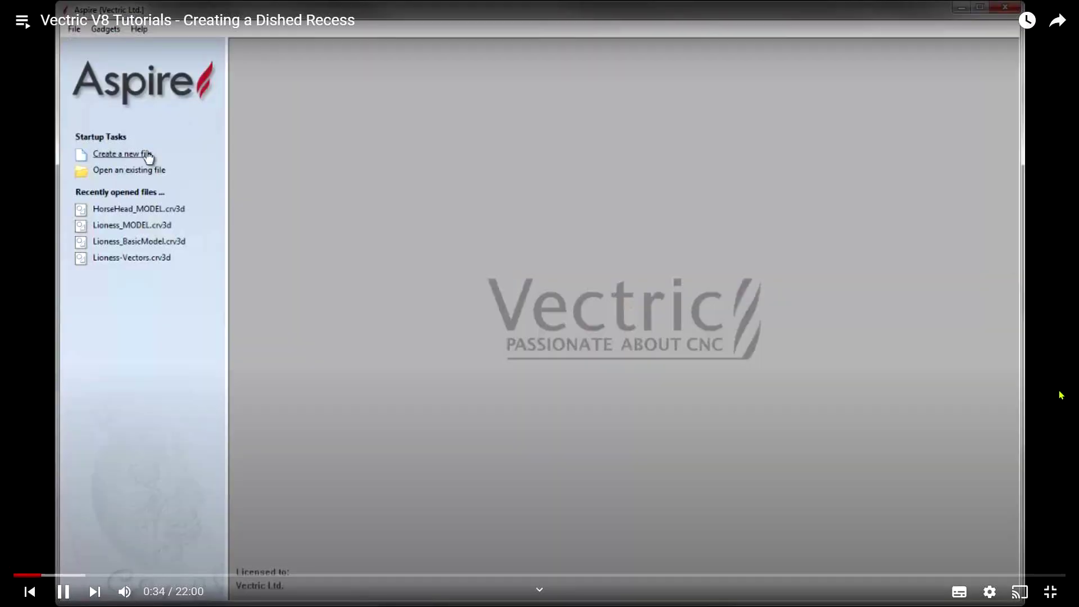
pyautogui.click(141, 155)
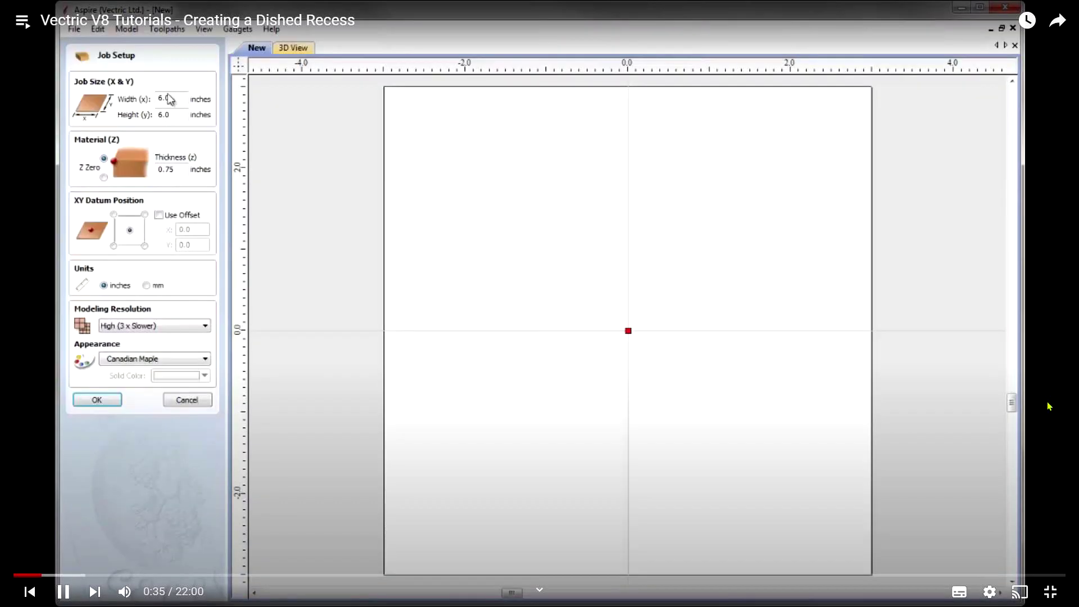
# - Set up the job 10 inches wide, 8 inches high and 0.75 inches thick, with the XY datum at the lower-left corner
pyautogui.doubleClick(183, 98)
pyautogui.write('10')
pyautogui.press('Tab')
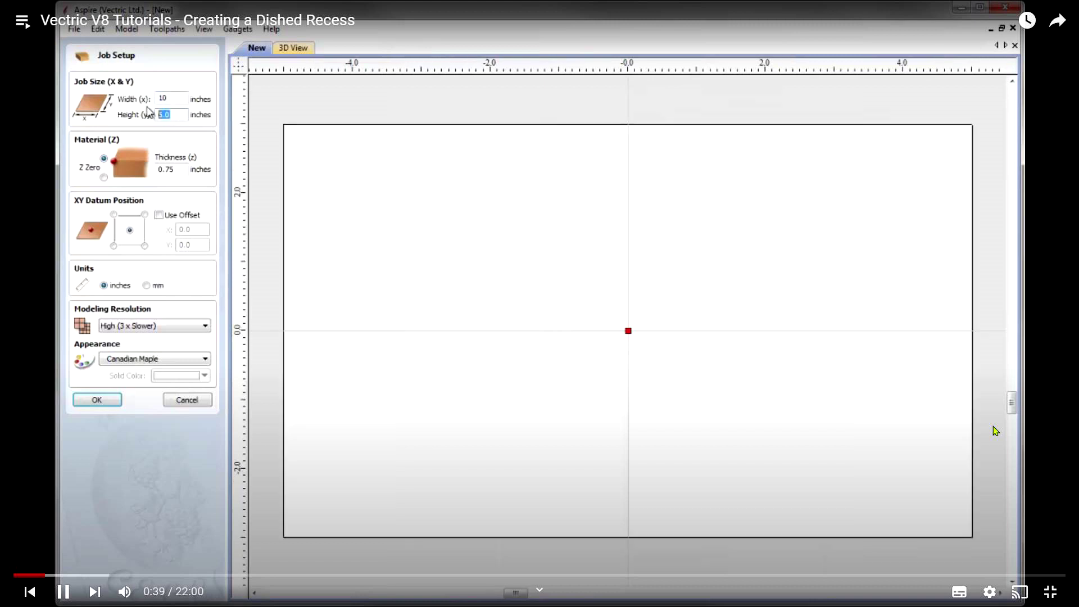
pyautogui.write('8')
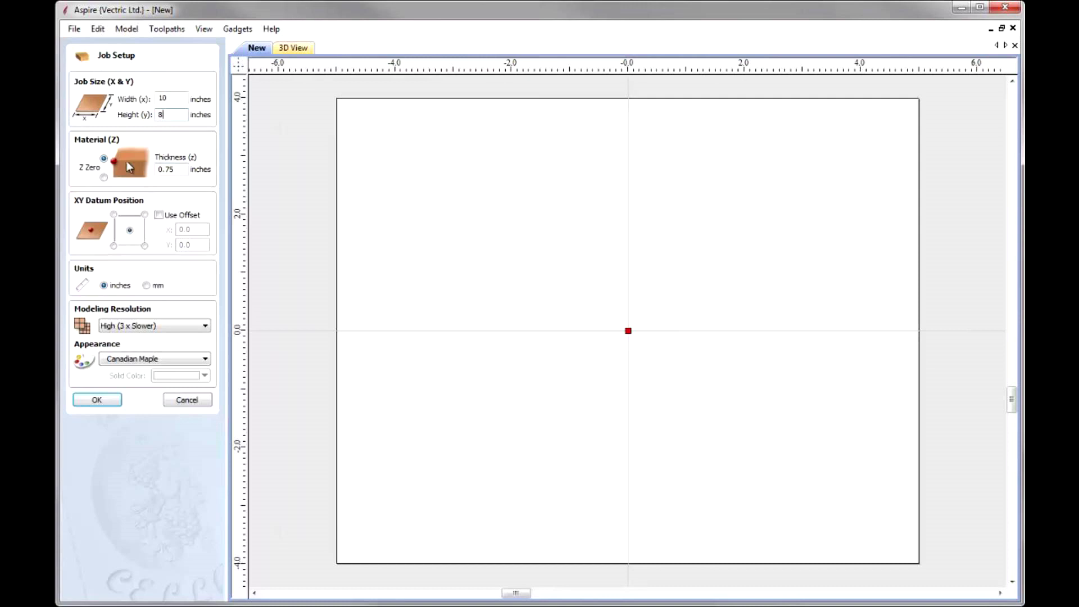
pyautogui.click(177, 169)
pyautogui.click(170, 172)
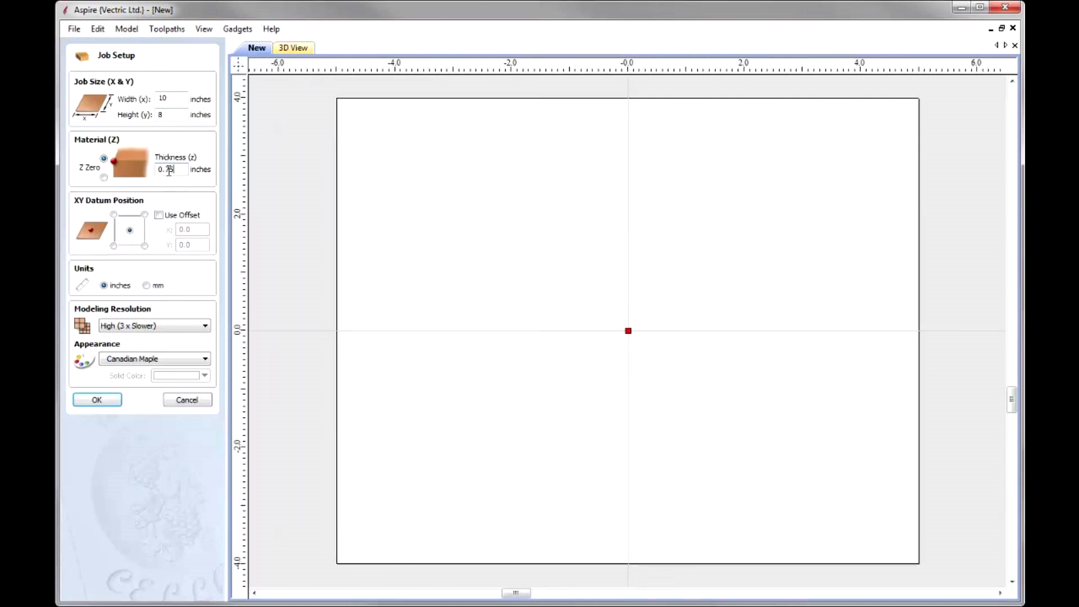
pyautogui.click(113, 246)
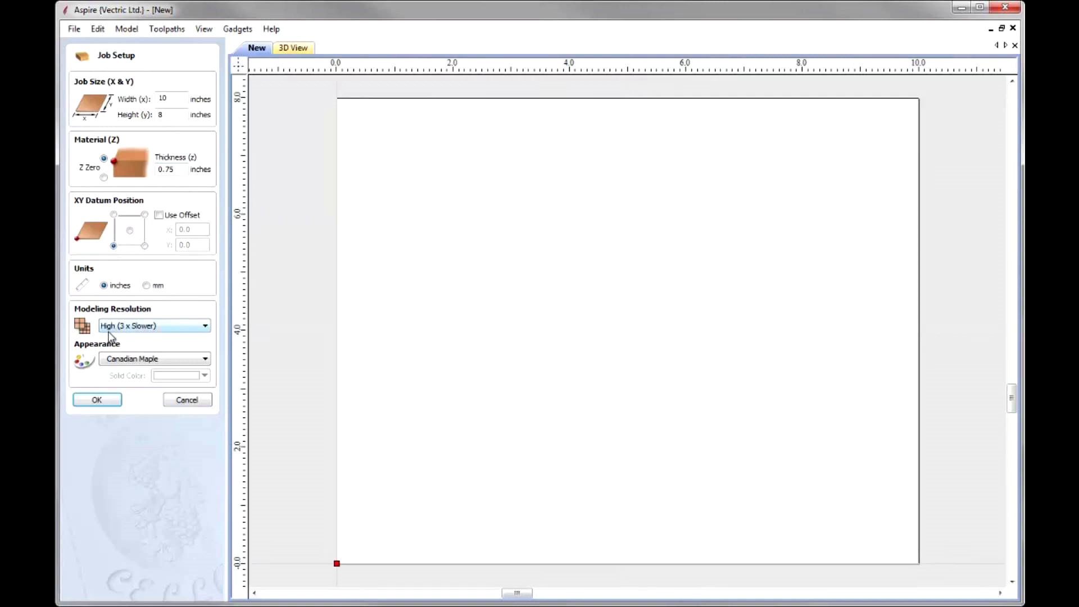
pyautogui.click(94, 400)
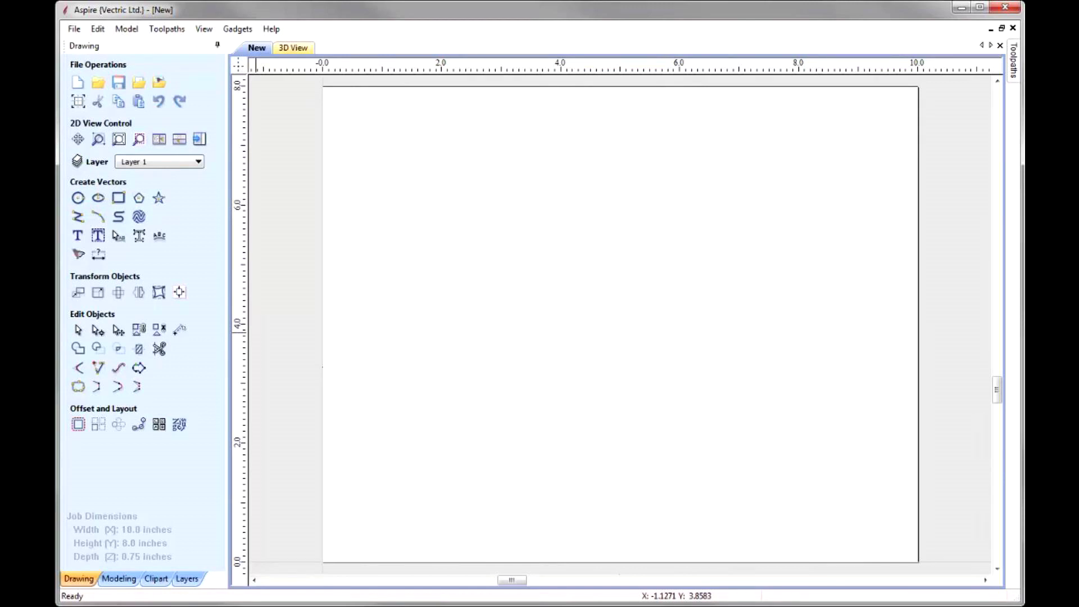
# - Create an ellipse 9 inches wide and 7 inches high, centred on the origin
pyautogui.click(98, 198)
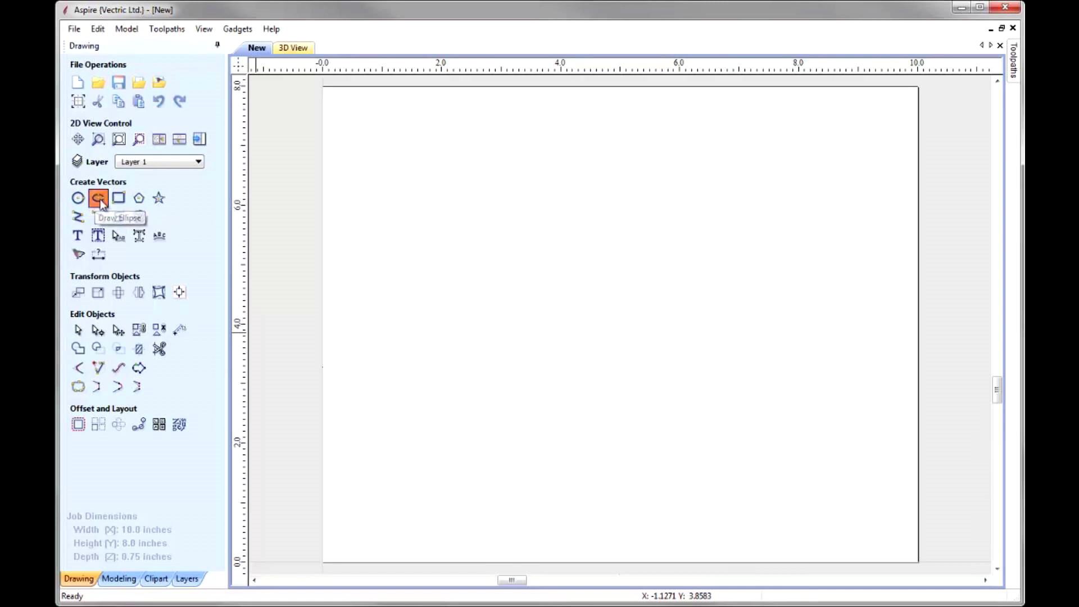
pyautogui.click(151, 194)
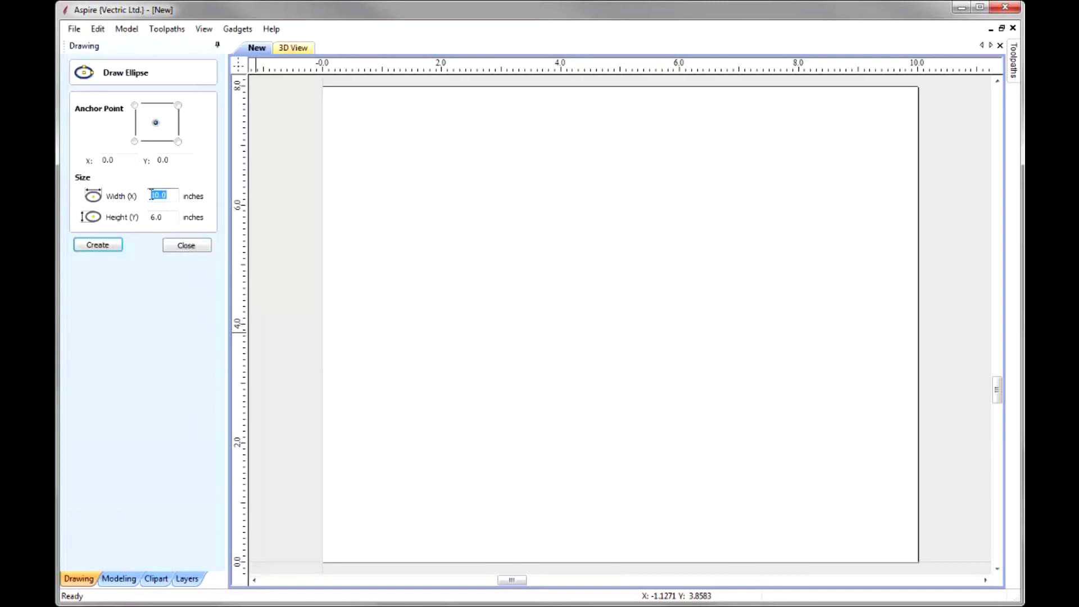
pyautogui.write('9')
pyautogui.click(172, 217)
pyautogui.write('7')
pyautogui.click(98, 245)
pyautogui.click(186, 246)
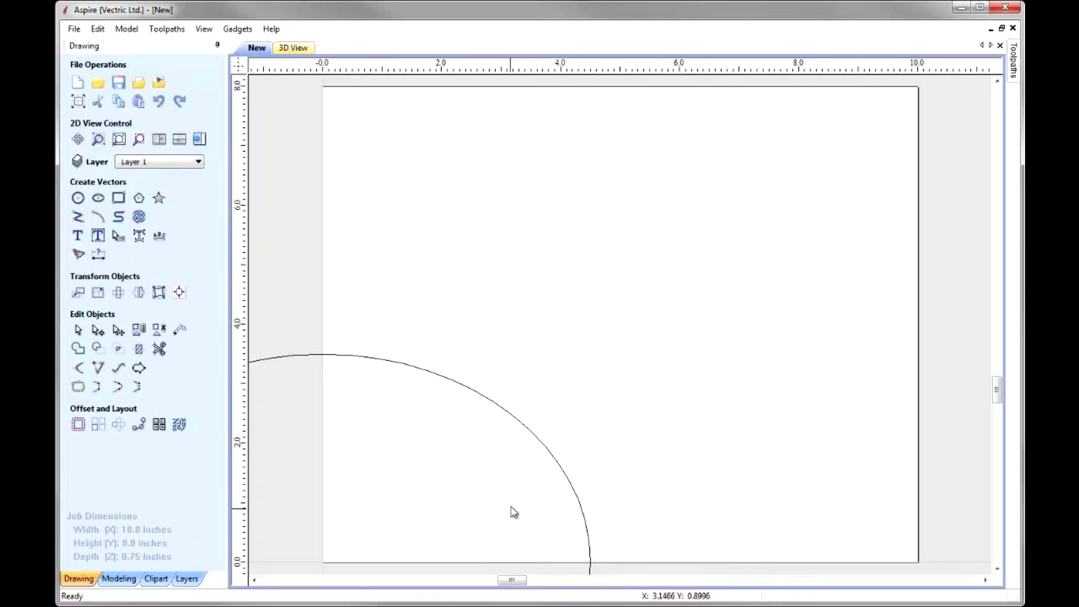
# - Centre the ellipse in the material both horizontally and vertically
pyautogui.click(515, 422)
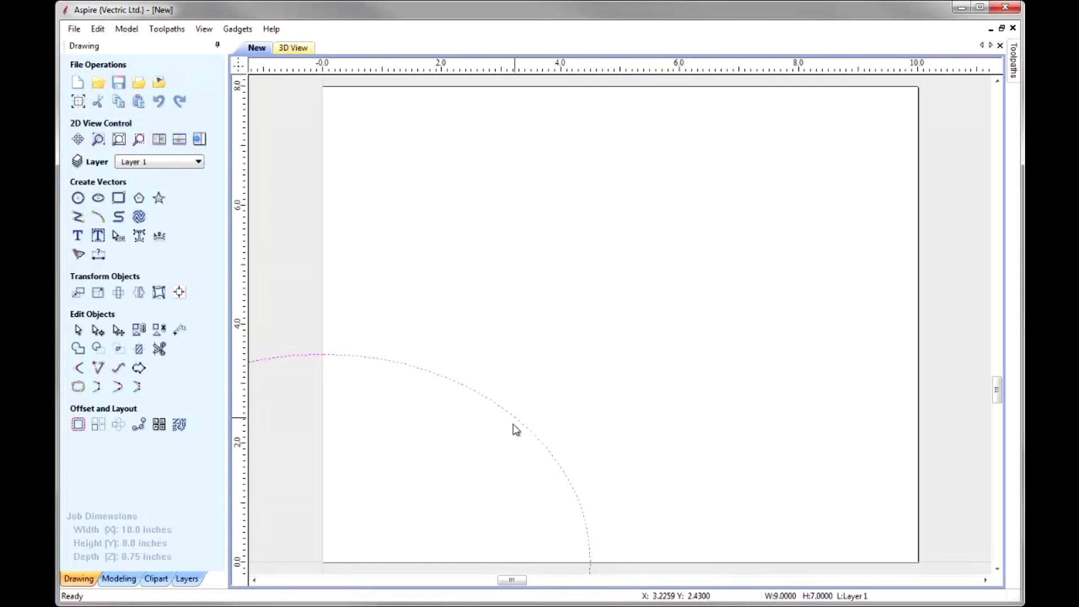
pyautogui.click(180, 293)
pyautogui.click(143, 122)
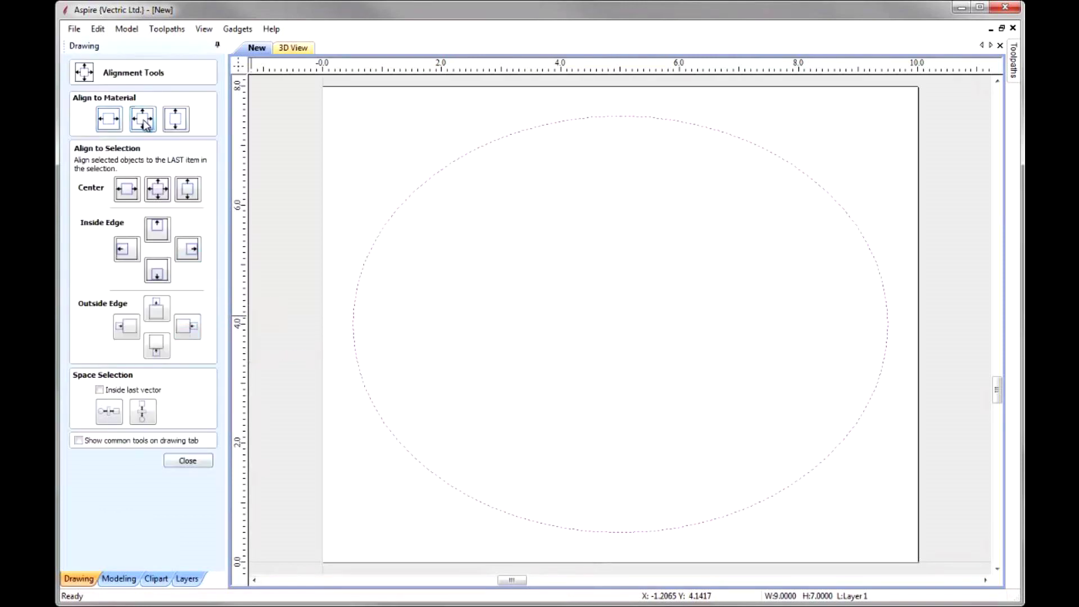
pyautogui.click(189, 461)
pyautogui.click(289, 480)
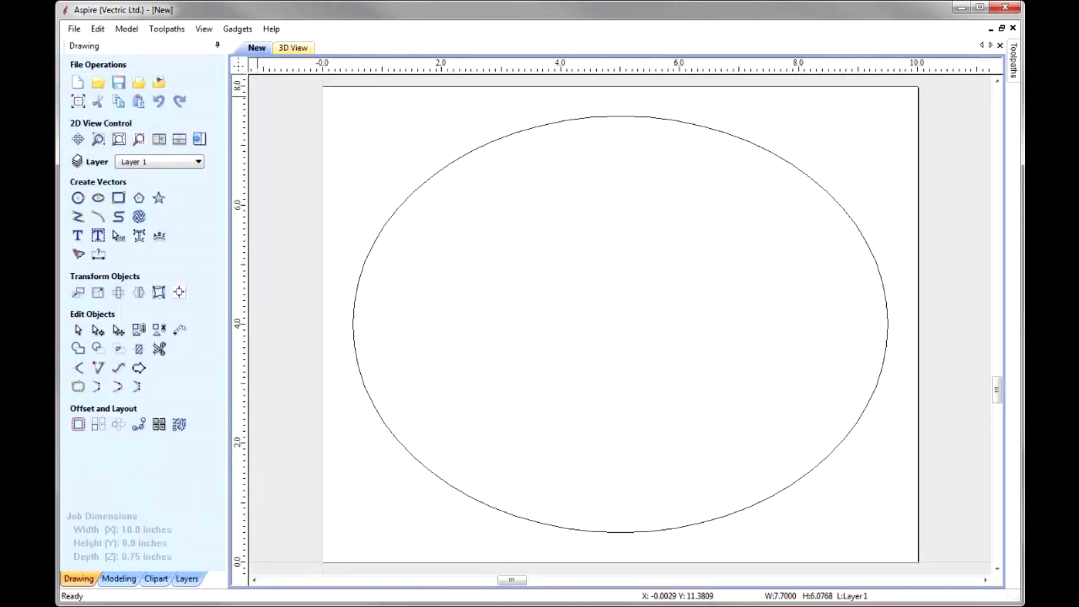
# - Import the 3D model HorseHead_MODEL.crv3d from the Dish_Files folder
pyautogui.click(117, 579)
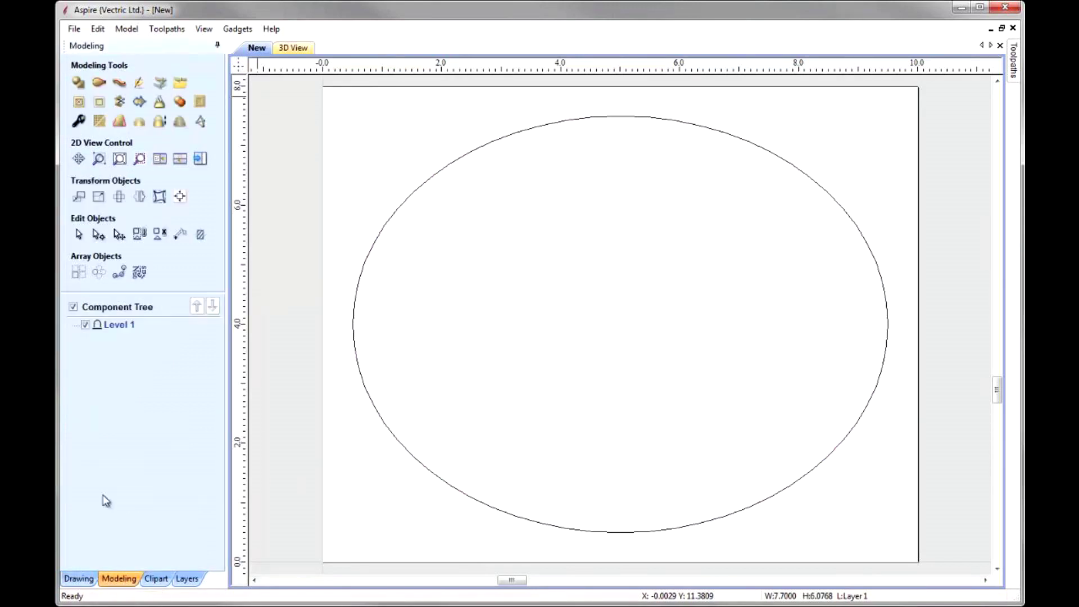
pyautogui.click(182, 83)
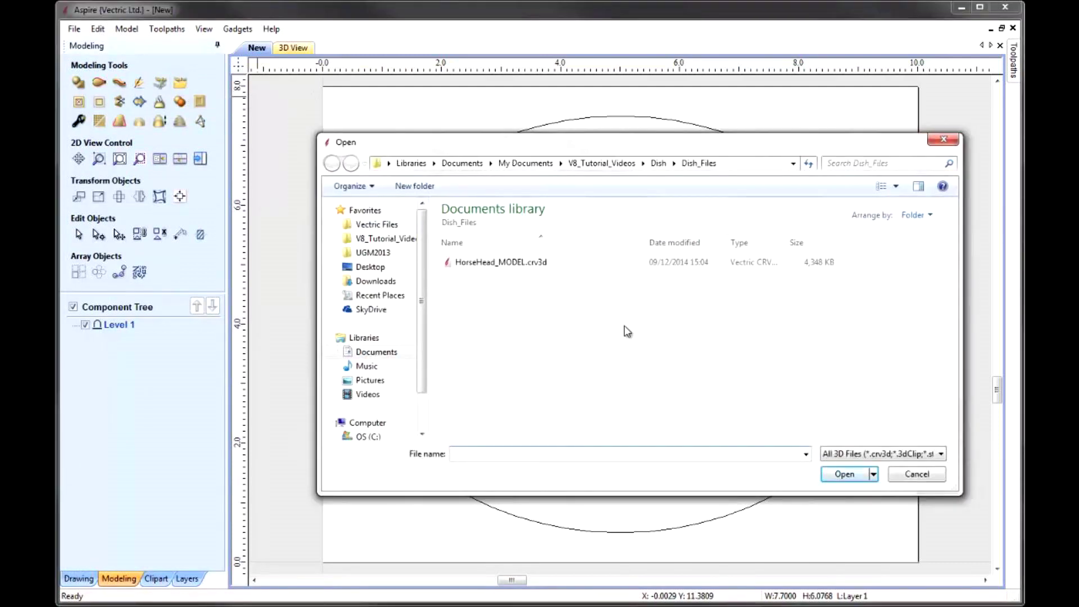
pyautogui.click(520, 263)
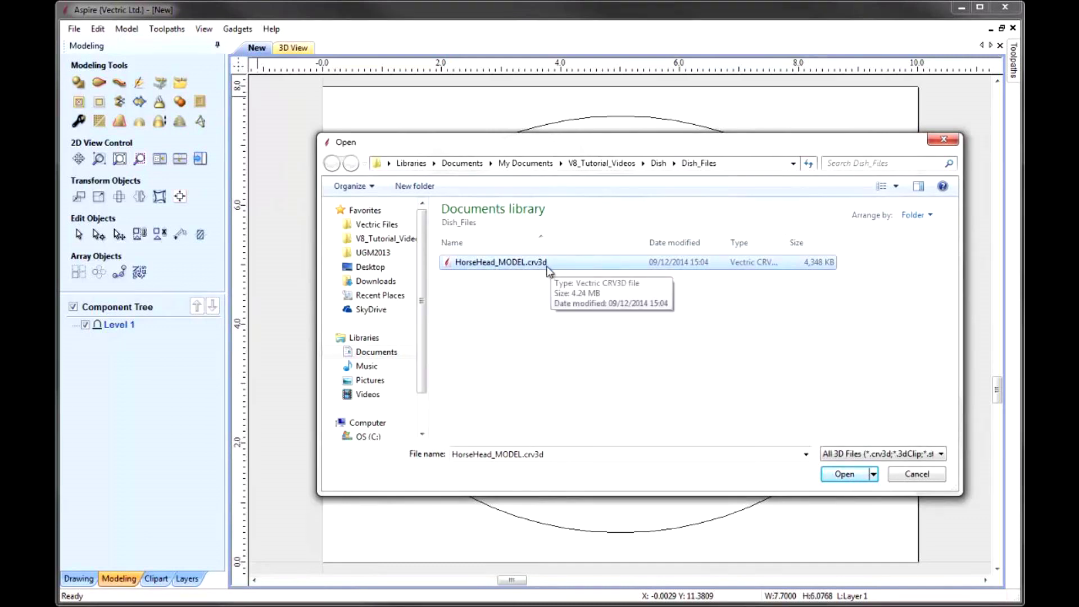
pyautogui.click(843, 474)
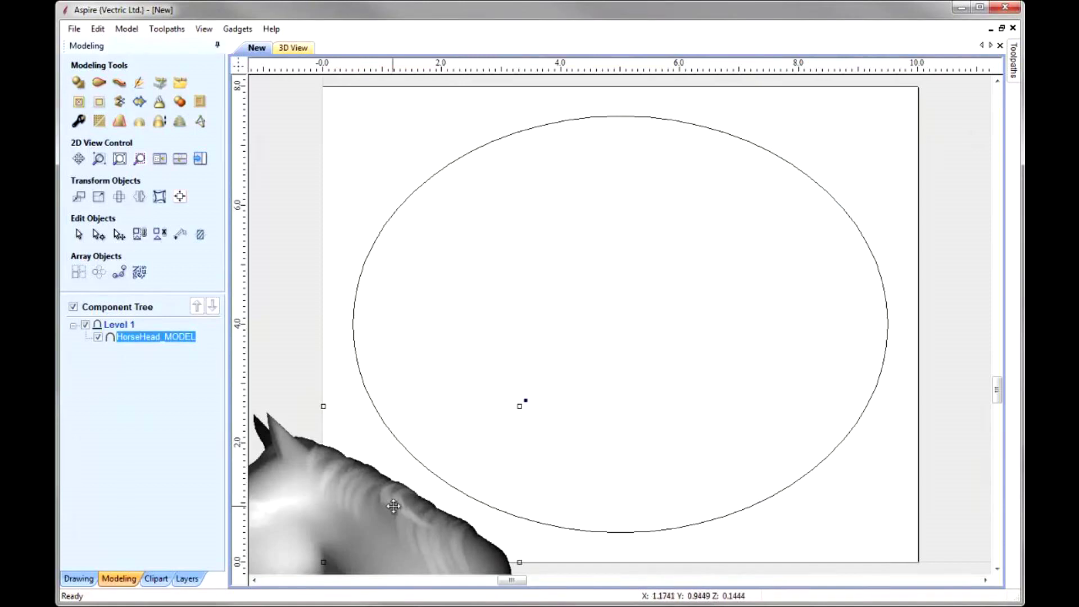
# - Centre the imported horse head component in the material both horizontally and vertically
pyautogui.click(180, 197)
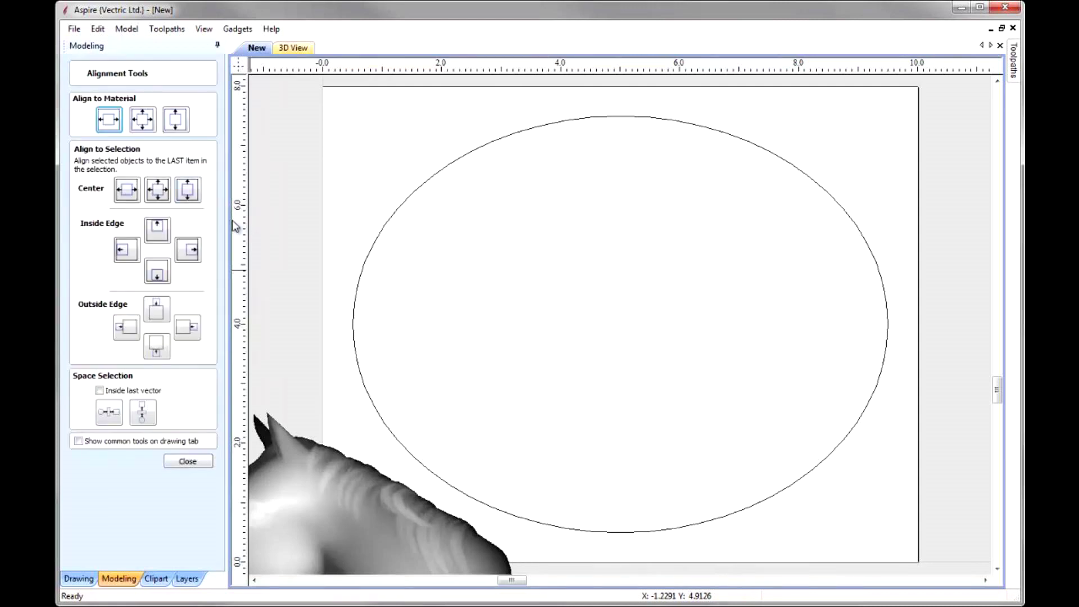
pyautogui.click(143, 120)
pyautogui.click(193, 462)
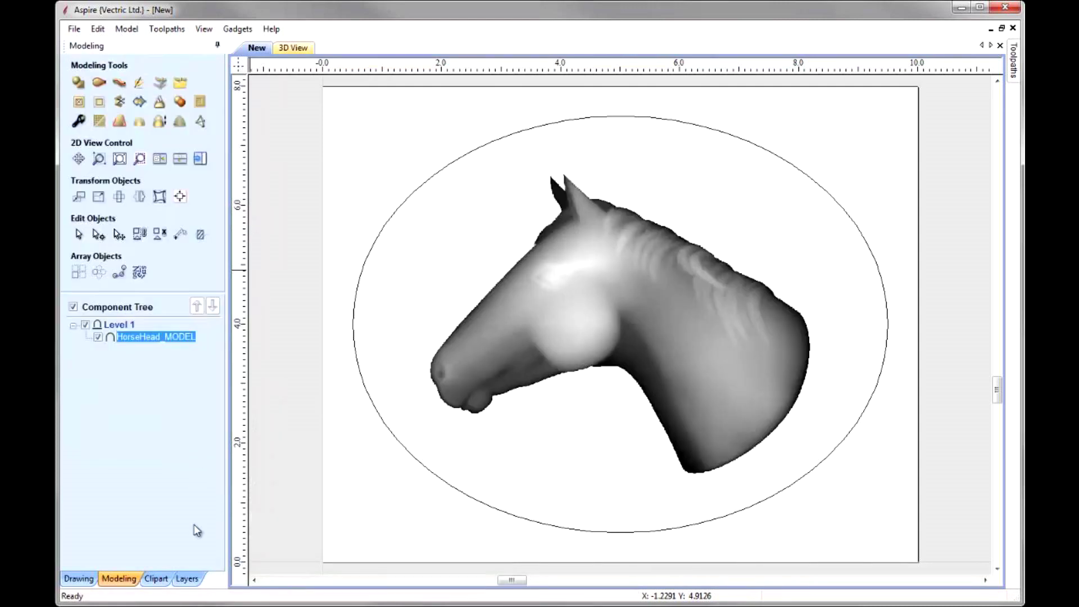
# - Tile the 2D and 3D views side by side and resize the horse head to 7.7 inches wide with its proportions linked
pyautogui.click(161, 159)
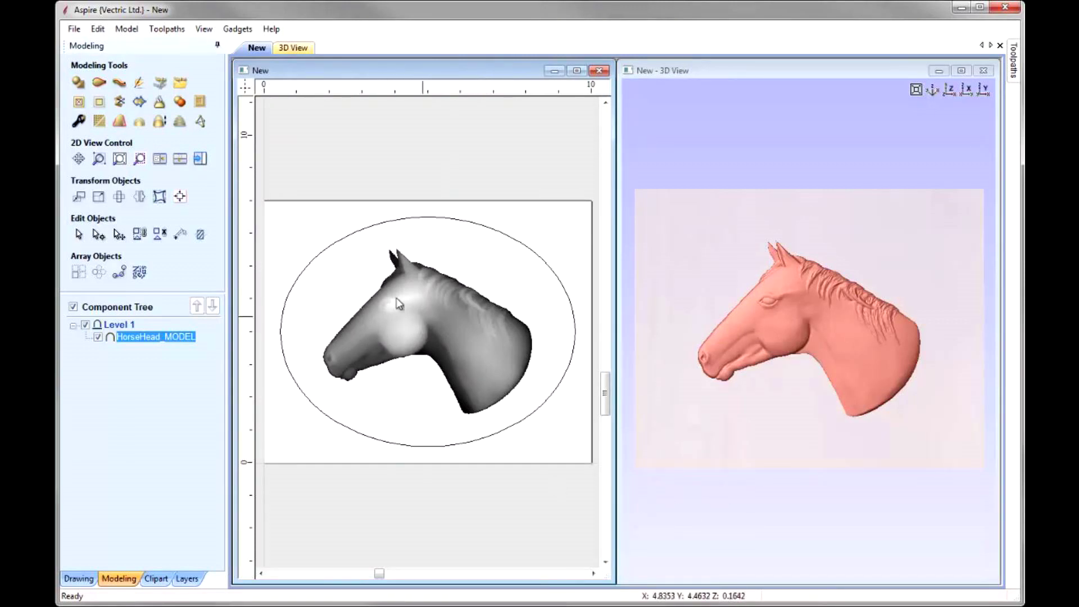
pyautogui.click(99, 196)
pyautogui.doubleClick(135, 154)
pyautogui.write('7.7')
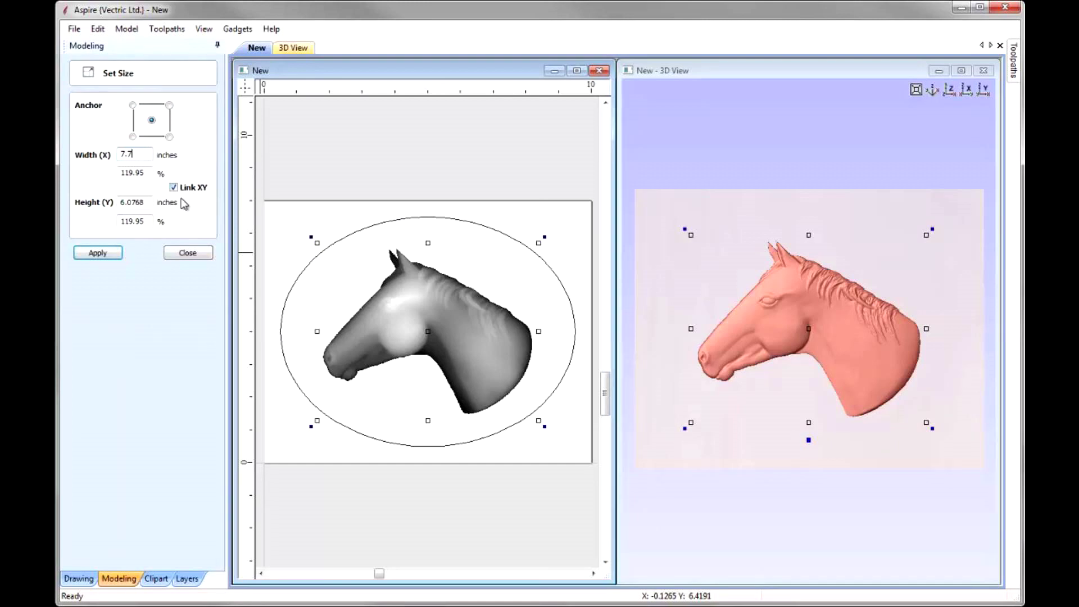
pyautogui.click(97, 254)
pyautogui.click(188, 254)
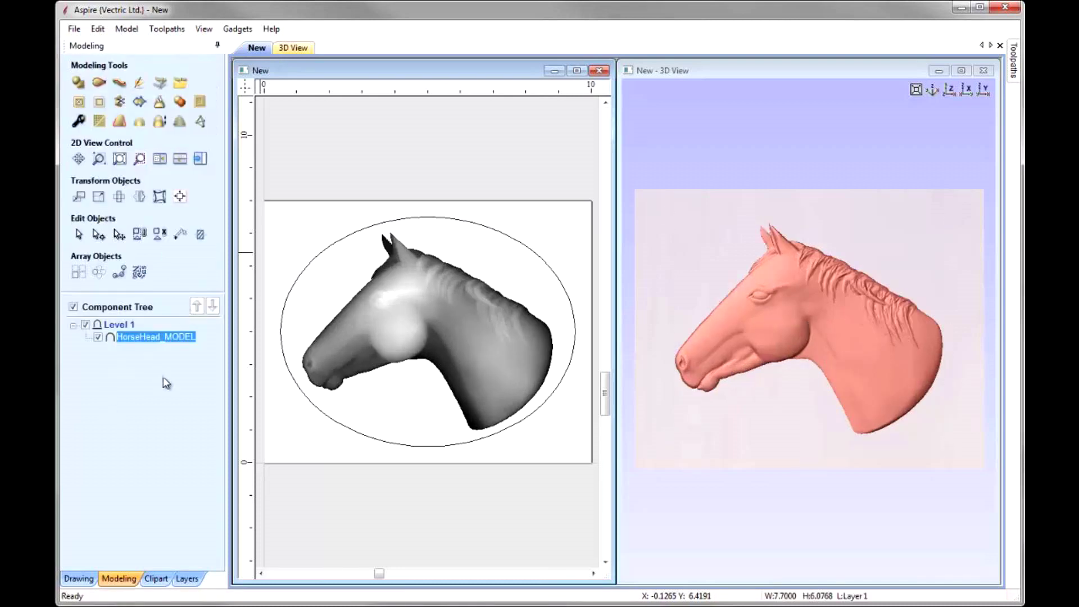
# - Set the horse head component's shape height to 0.43 inches and its base height to 0.05 inches
pyautogui.click(79, 121)
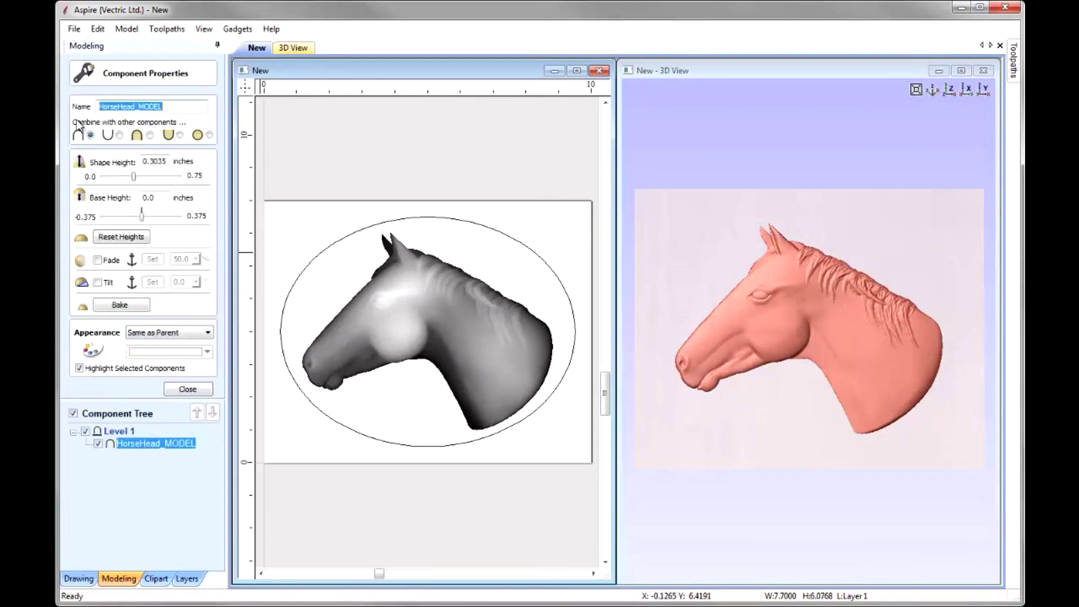
pyautogui.doubleClick(152, 161)
pyautogui.write('0.43')
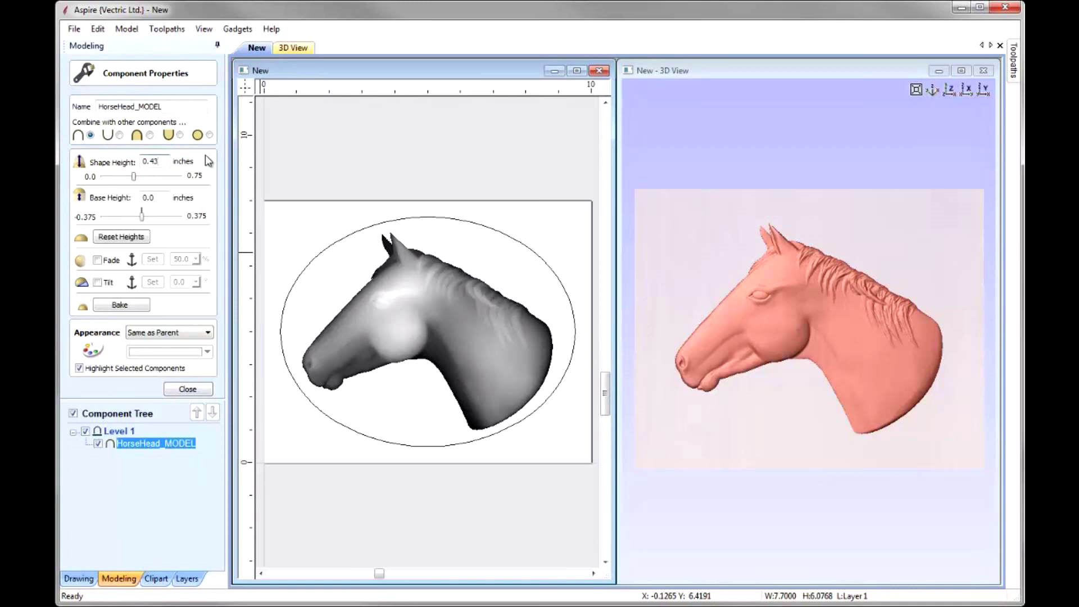
pyautogui.press('Return')
pyautogui.click(164, 197)
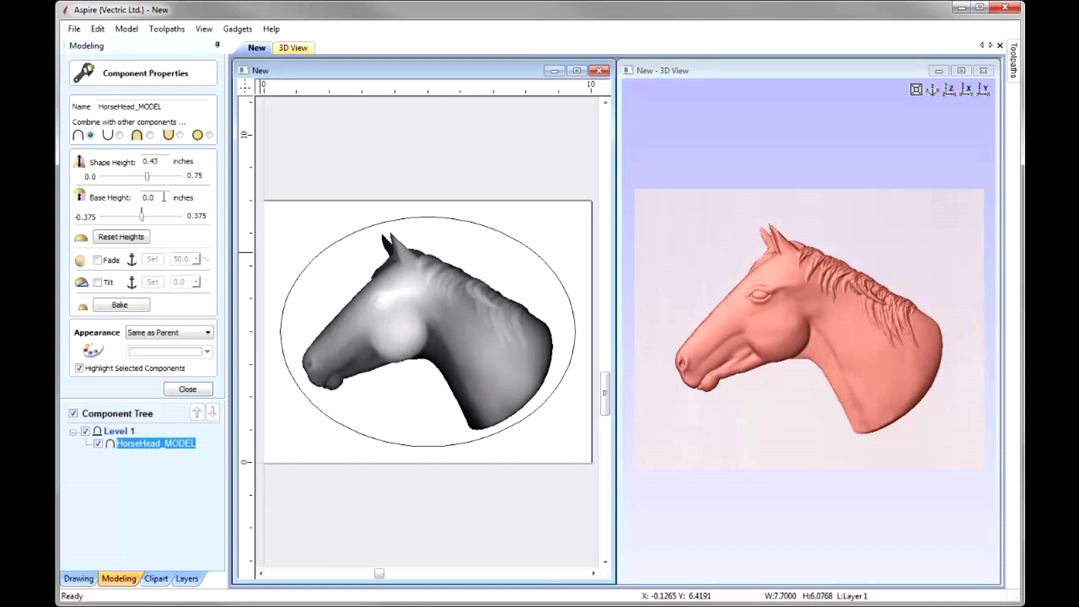
pyautogui.write('5')
pyautogui.press('Return')
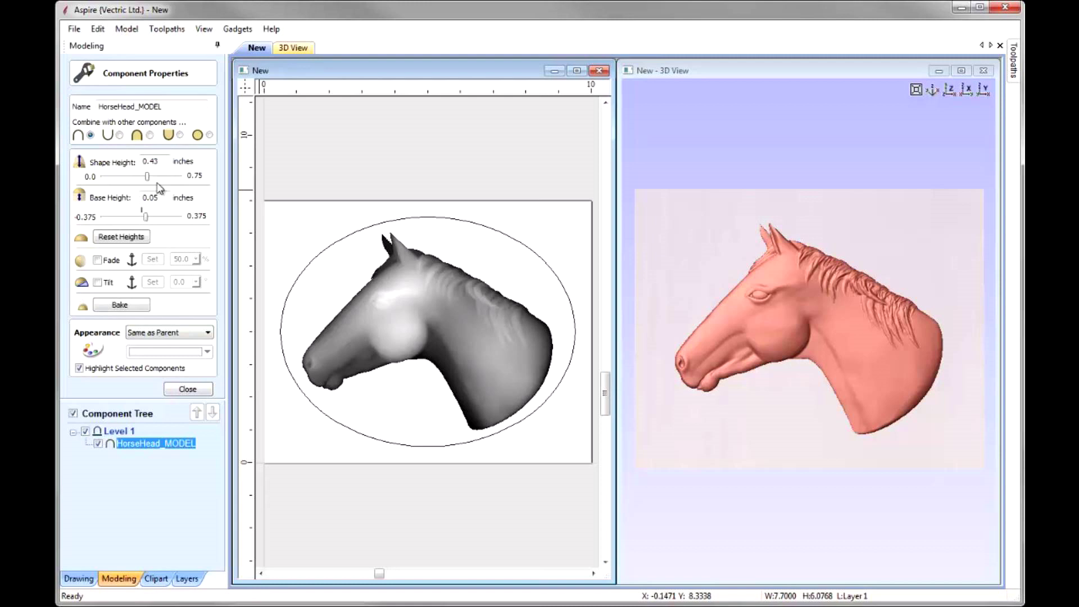
pyautogui.click(189, 390)
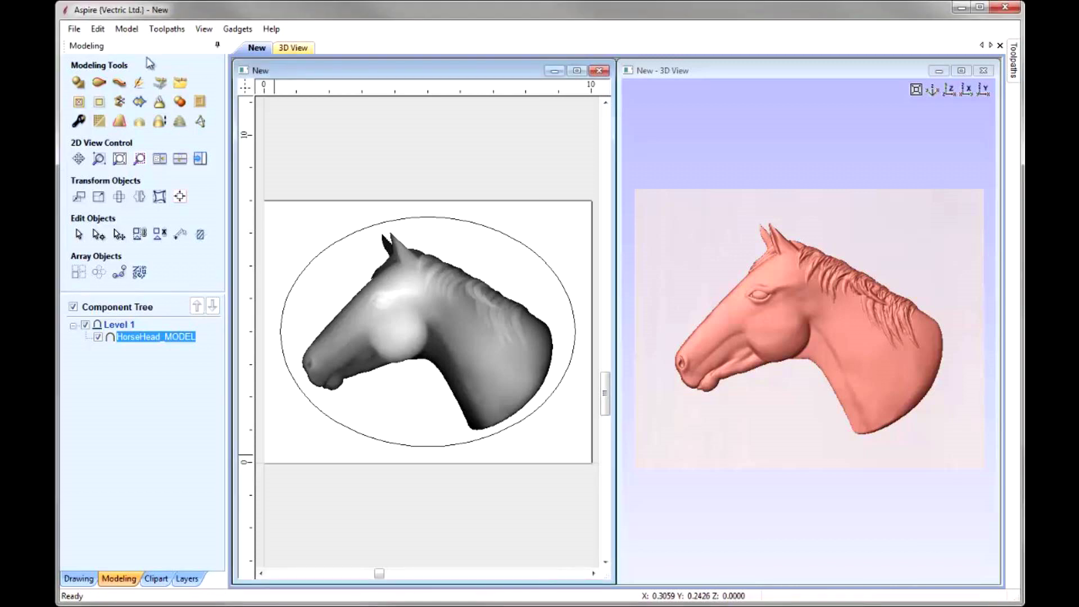
# - Add a zero plane to the model and select that component
pyautogui.click(126, 29)
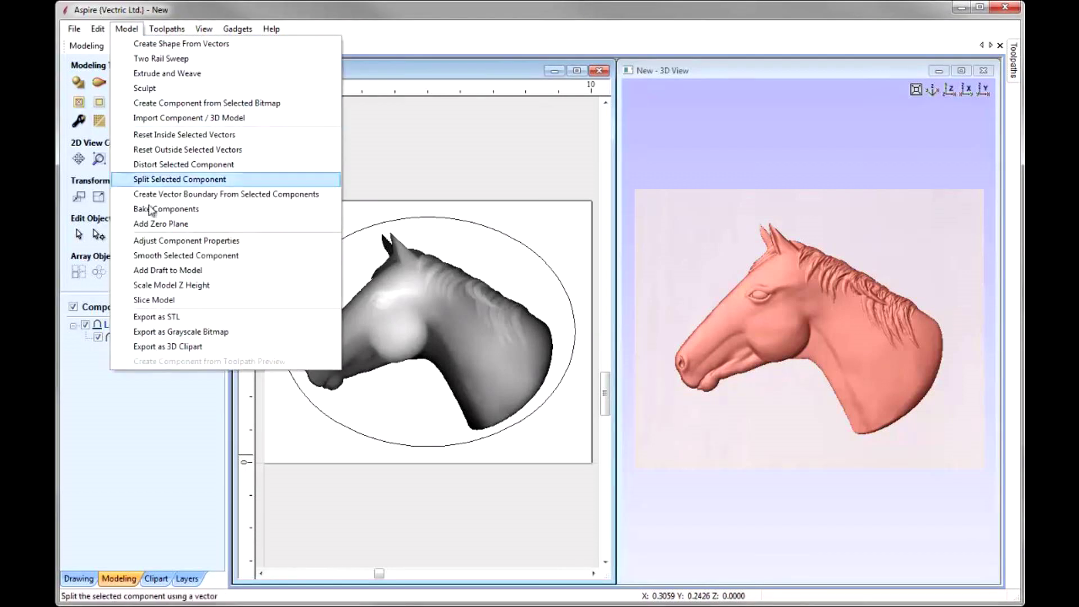
pyautogui.click(206, 224)
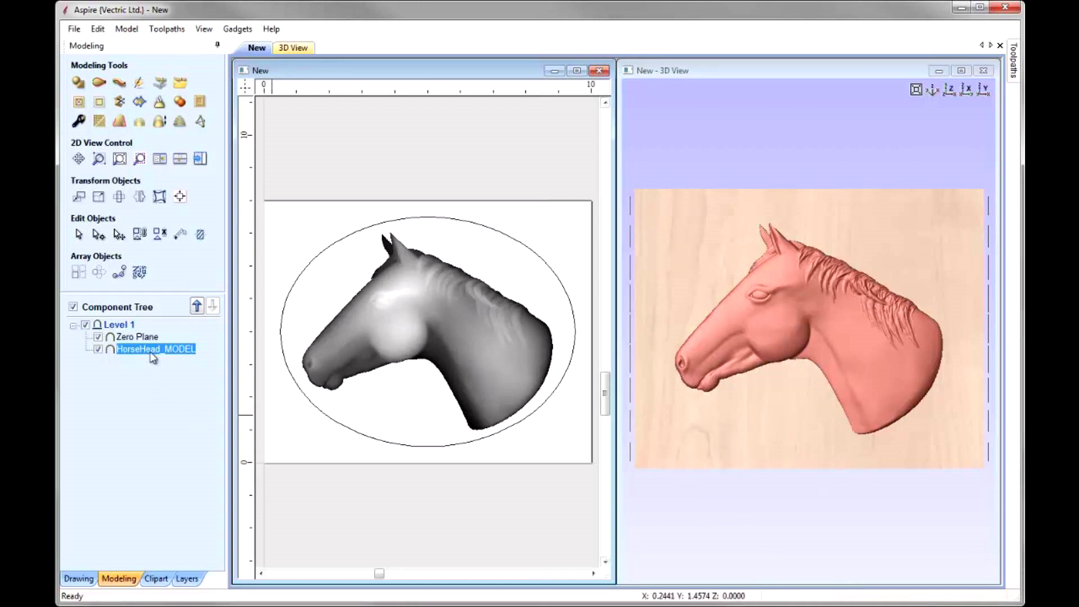
pyautogui.click(141, 338)
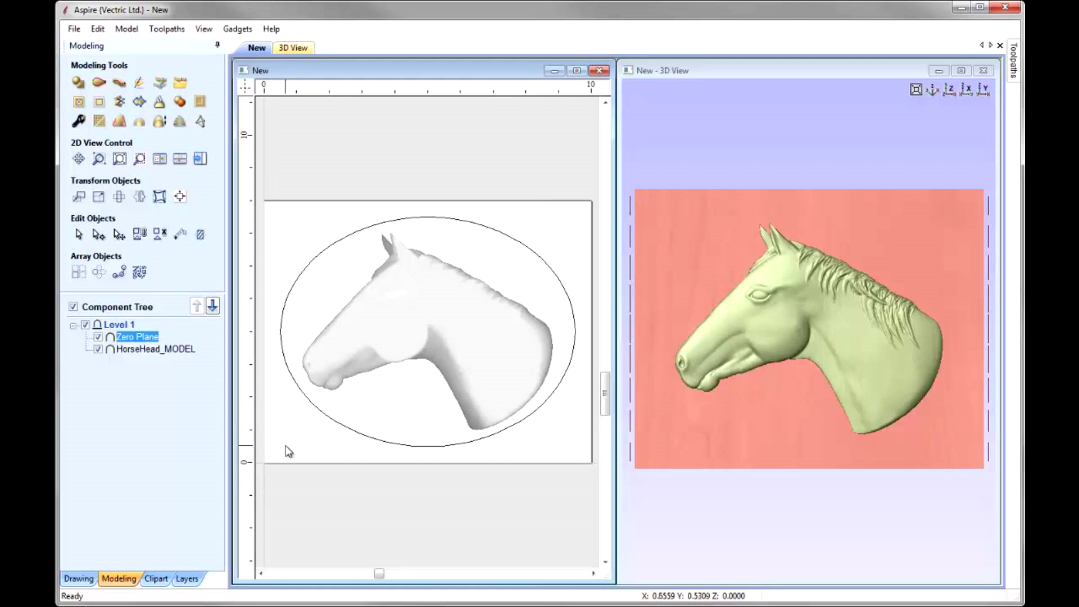
# - Make the Zero Plane layer visible in the 2D view and hide it again
pyautogui.click(187, 582)
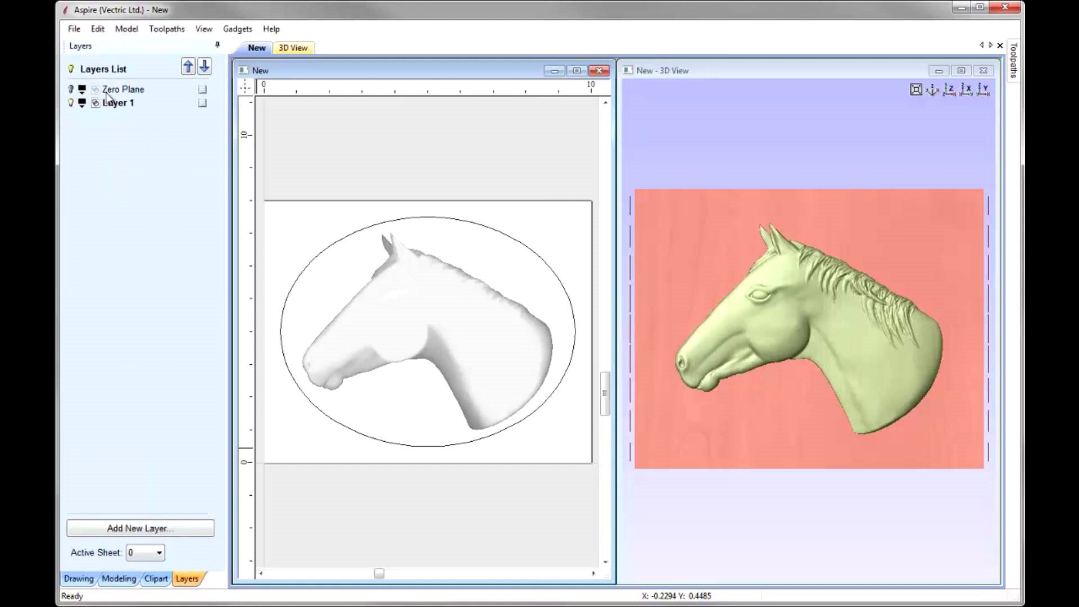
pyautogui.click(72, 90)
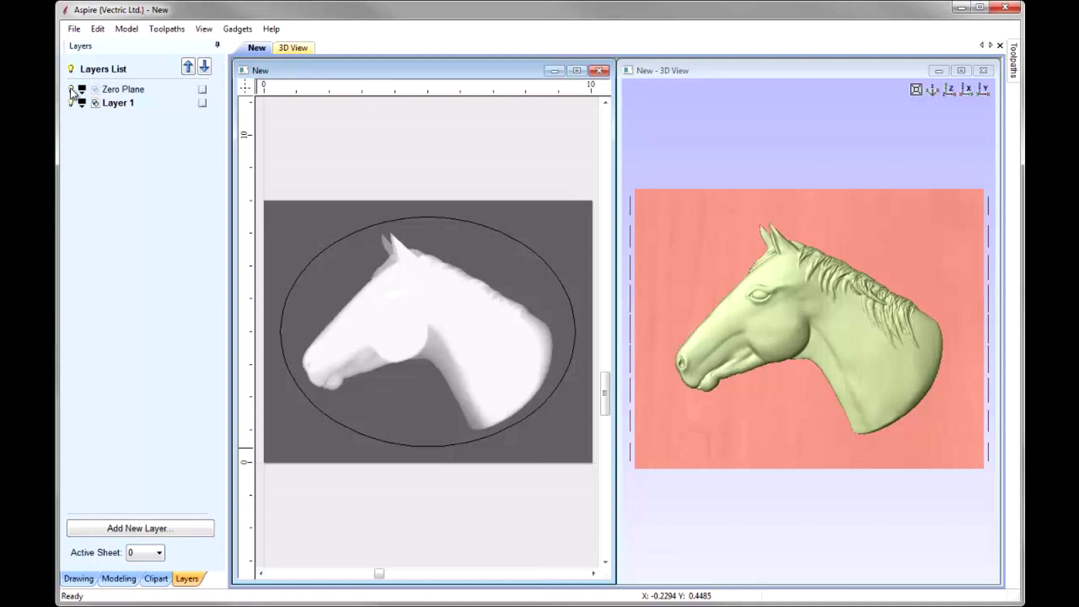
pyautogui.click(71, 90)
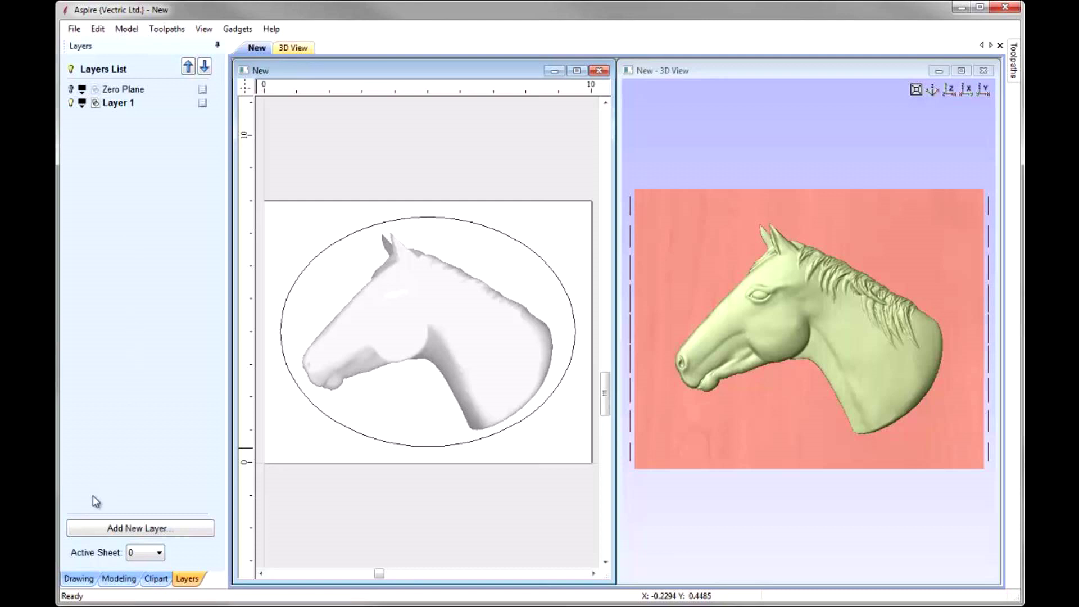
pyautogui.click(119, 579)
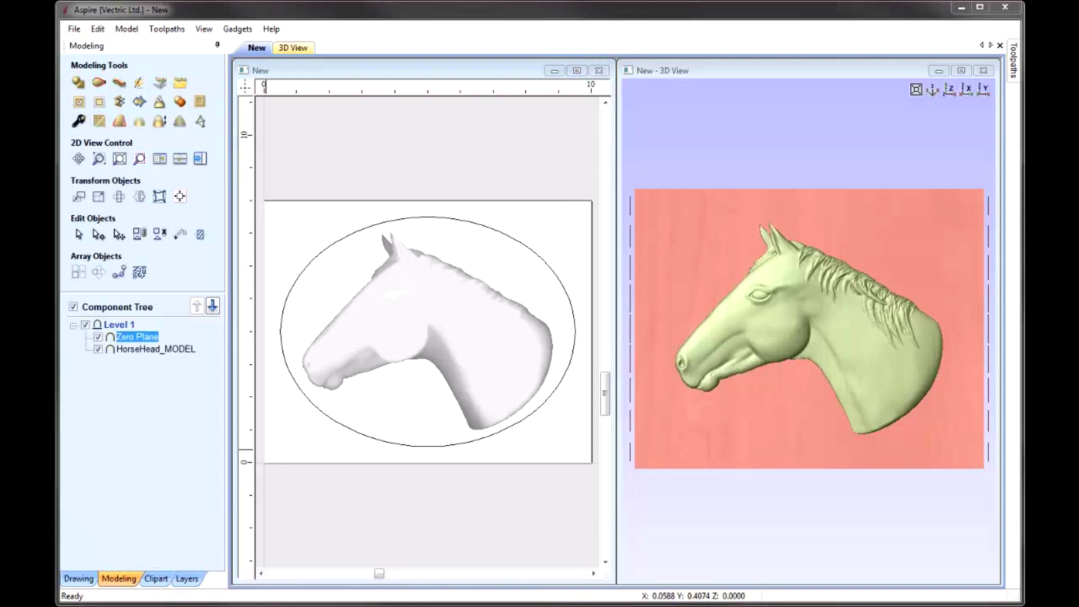
# - Create a subtracted curved shape named Dish from the oval, with a 30-degree angle and an exact height of 0.5 inches
pyautogui.click(316, 260)
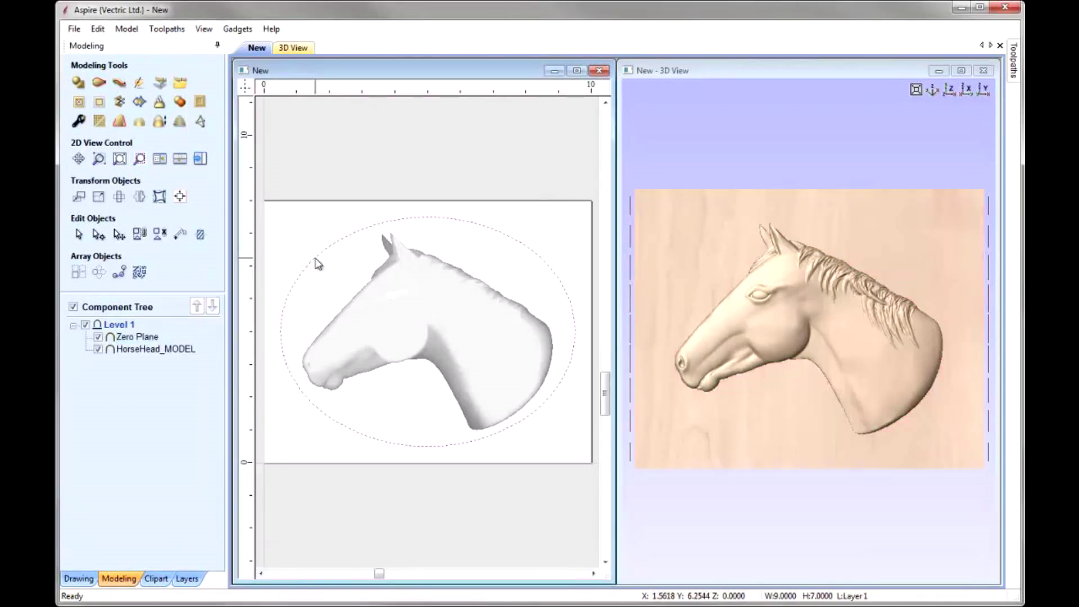
pyautogui.click(78, 85)
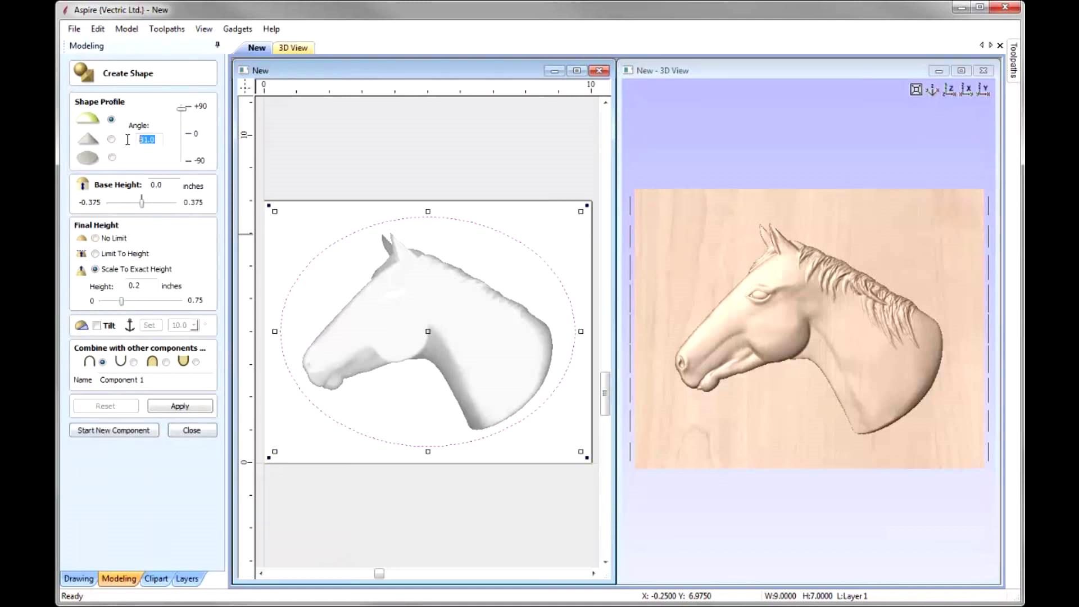
pyautogui.write('30')
pyautogui.moveTo(134, 284); pyautogui.dragTo(150, 285)
pyautogui.write('5')
pyautogui.click(134, 361)
pyautogui.moveTo(158, 382); pyautogui.dragTo(99, 380)
pyautogui.write('Dish')
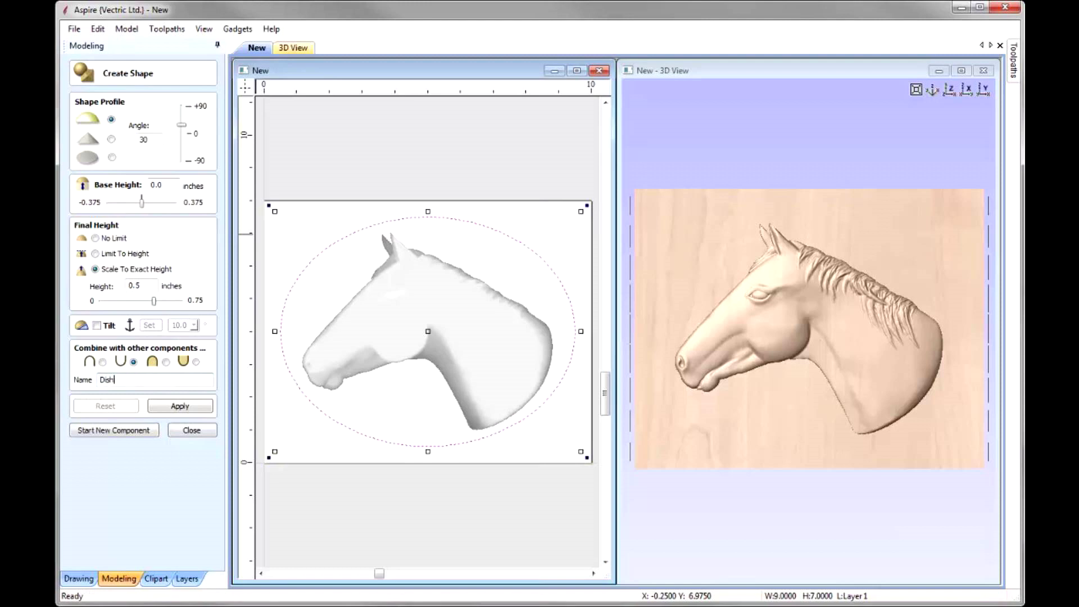
pyautogui.click(175, 406)
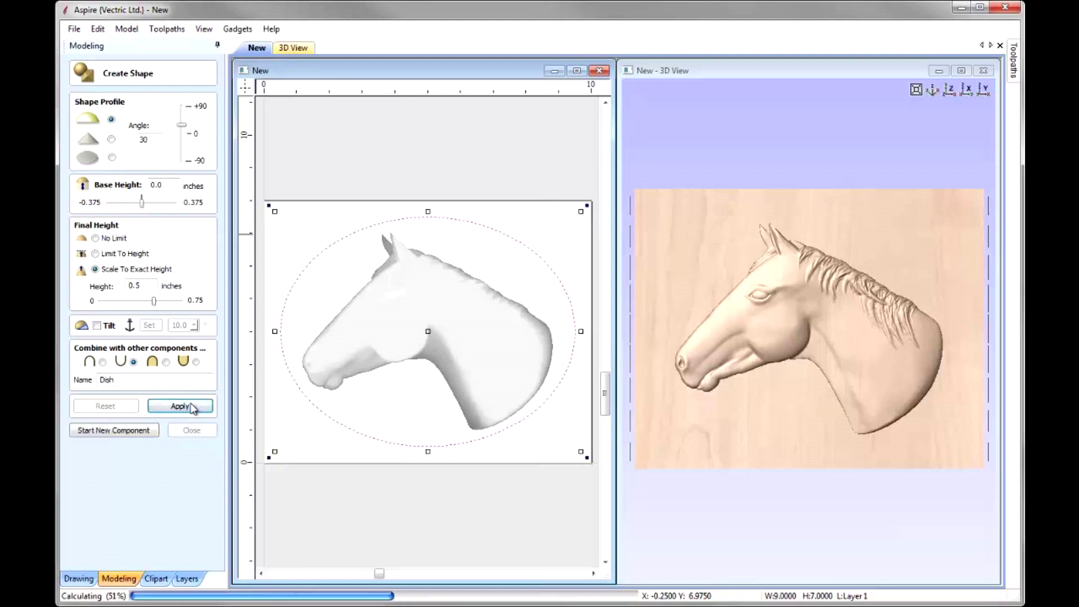
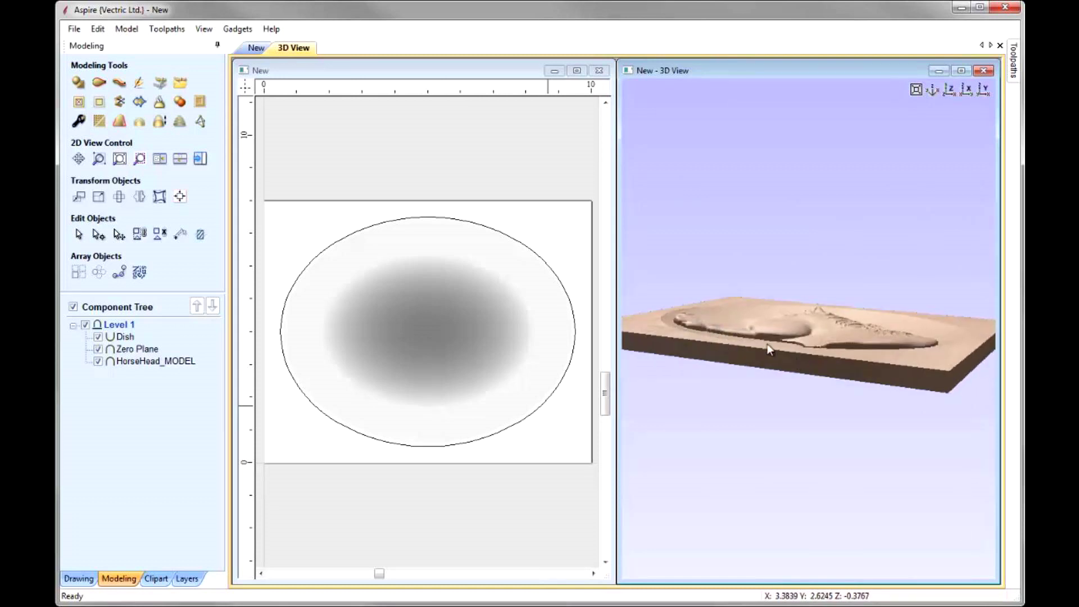
# - Inspect the horse head in the dish from several angles and check the overall model height with Scale Model Height
pyautogui.moveTo(761, 345); pyautogui.dragTo(761, 500)
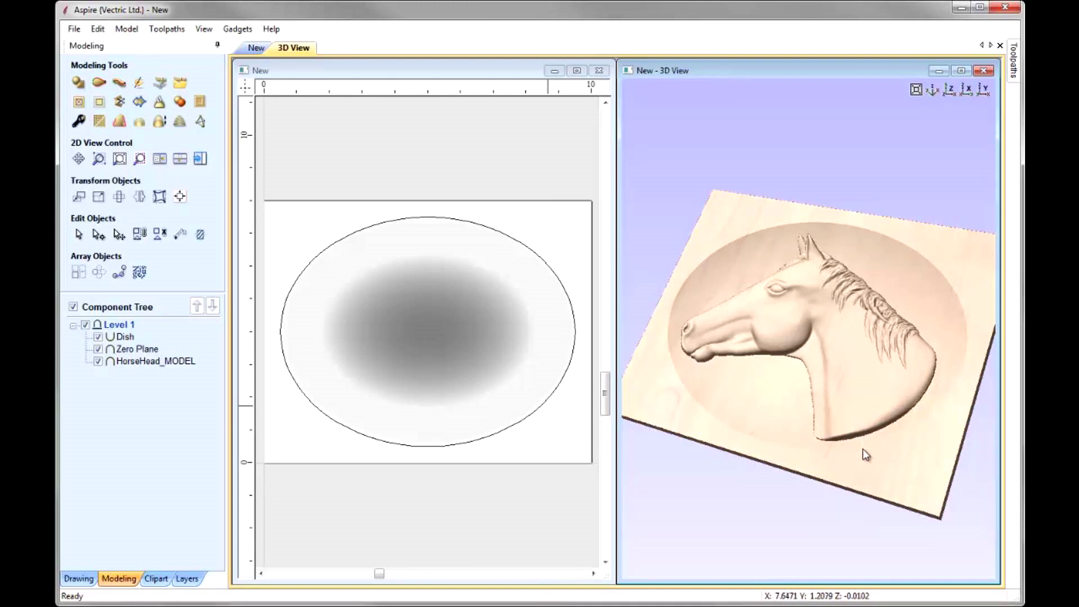
pyautogui.moveTo(765, 458); pyautogui.dragTo(859, 379)
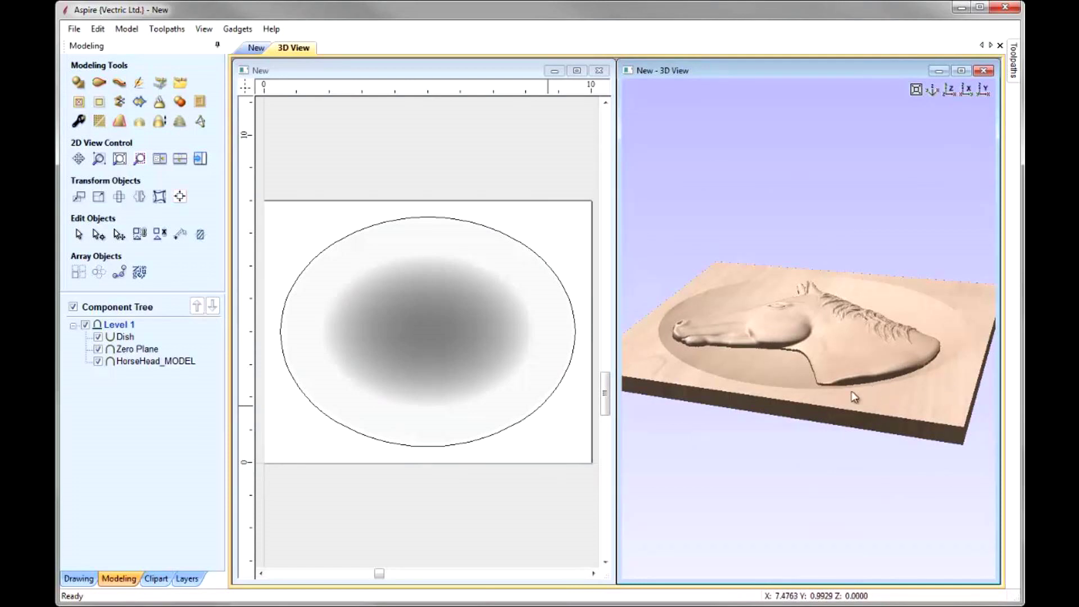
pyautogui.moveTo(764, 376); pyautogui.dragTo(747, 445)
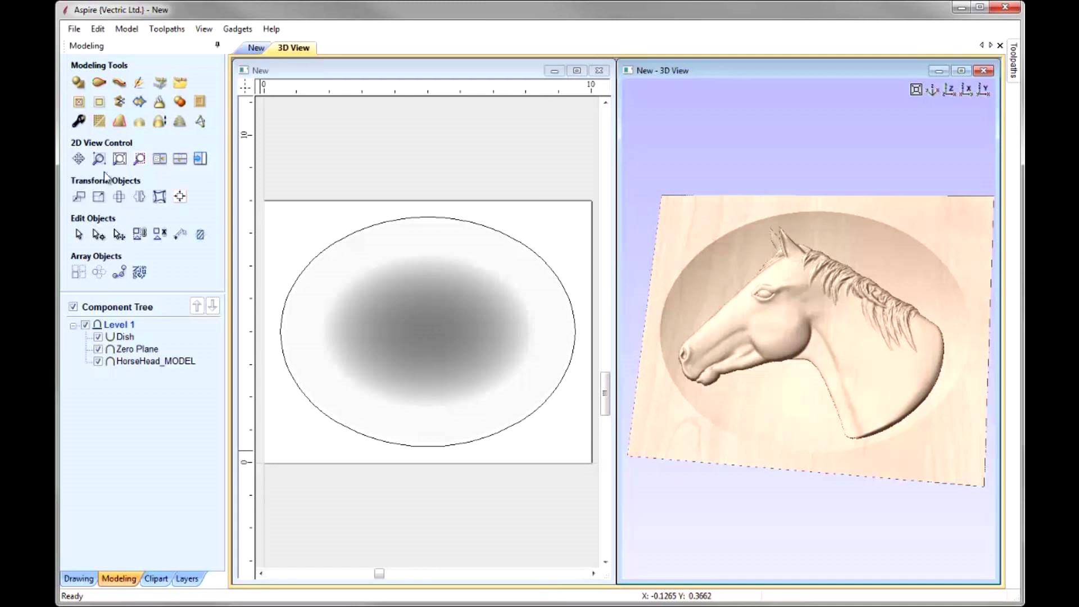
pyautogui.click(162, 125)
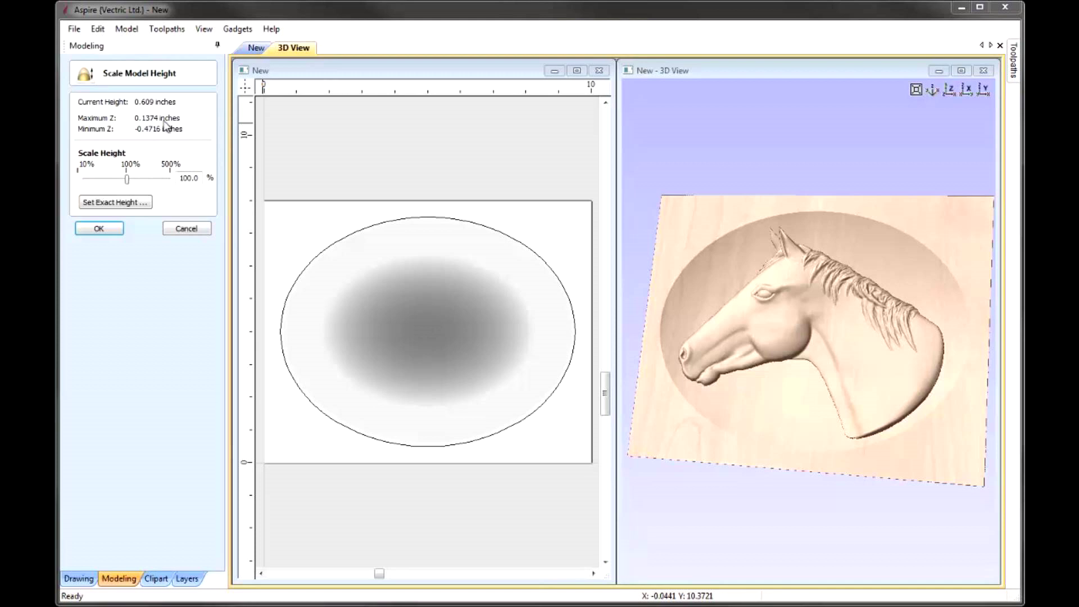
pyautogui.click(96, 230)
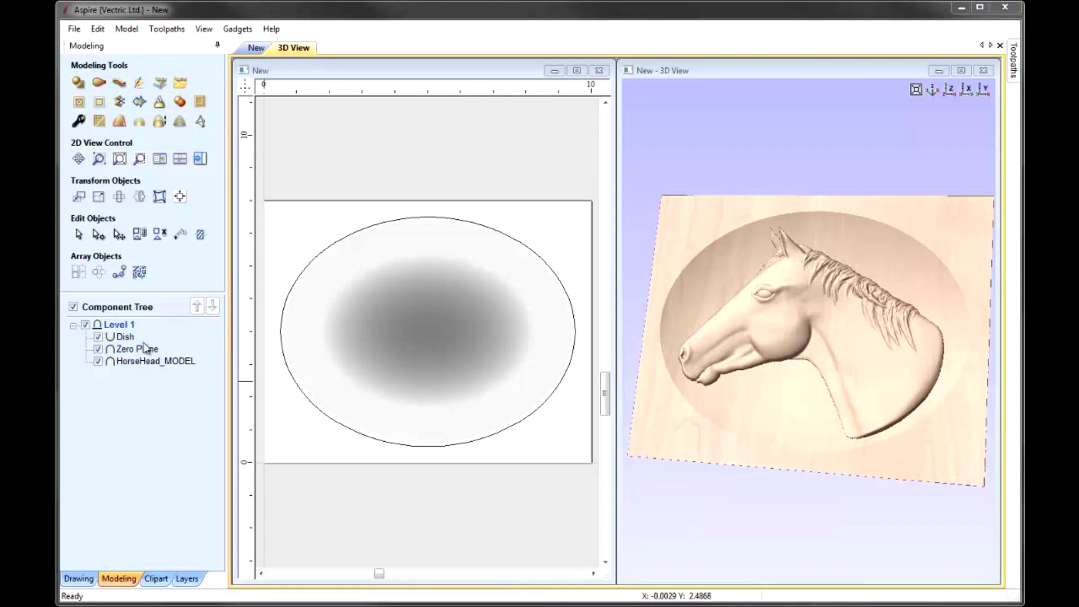
# - Hide the Dish component and create a curved 60-degree shape from the oval, scaled to 0.5 inches high and named Dish 60
pyautogui.click(99, 337)
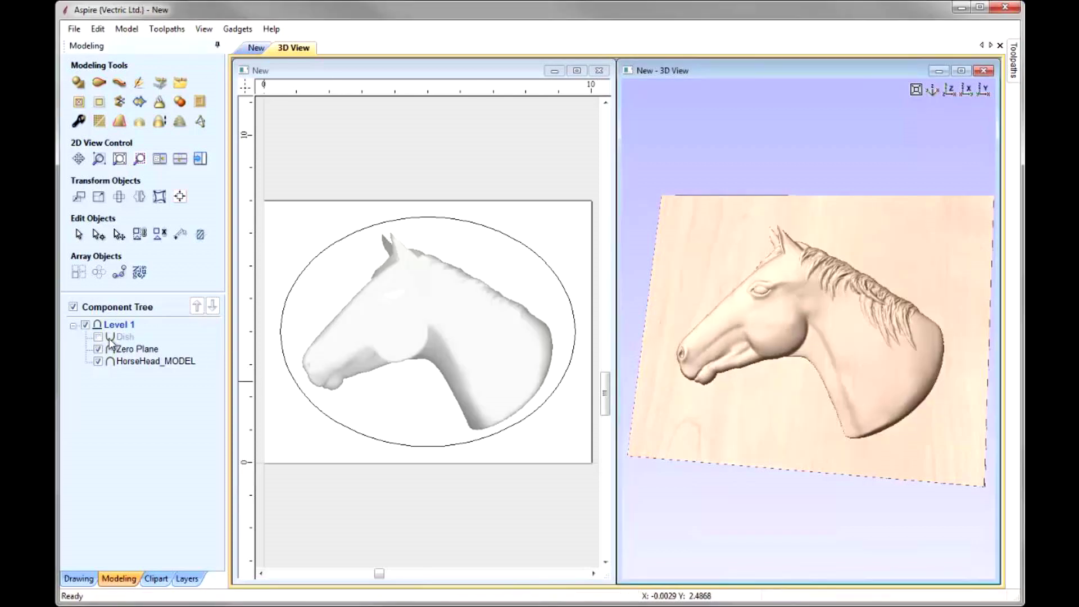
pyautogui.click(301, 276)
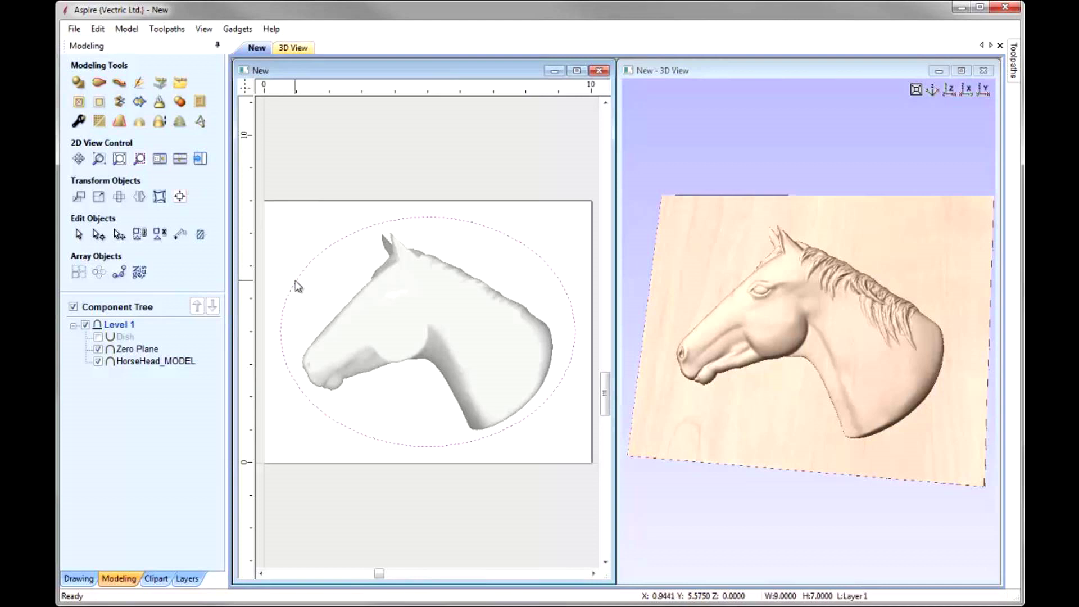
pyautogui.click(79, 83)
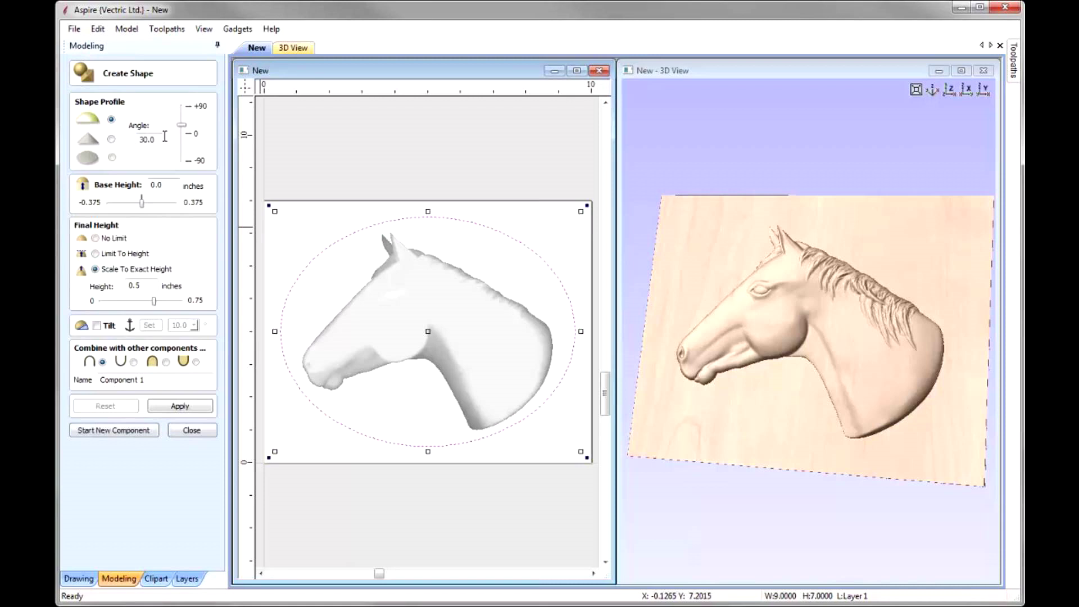
pyautogui.scroll(3, 112, 127)
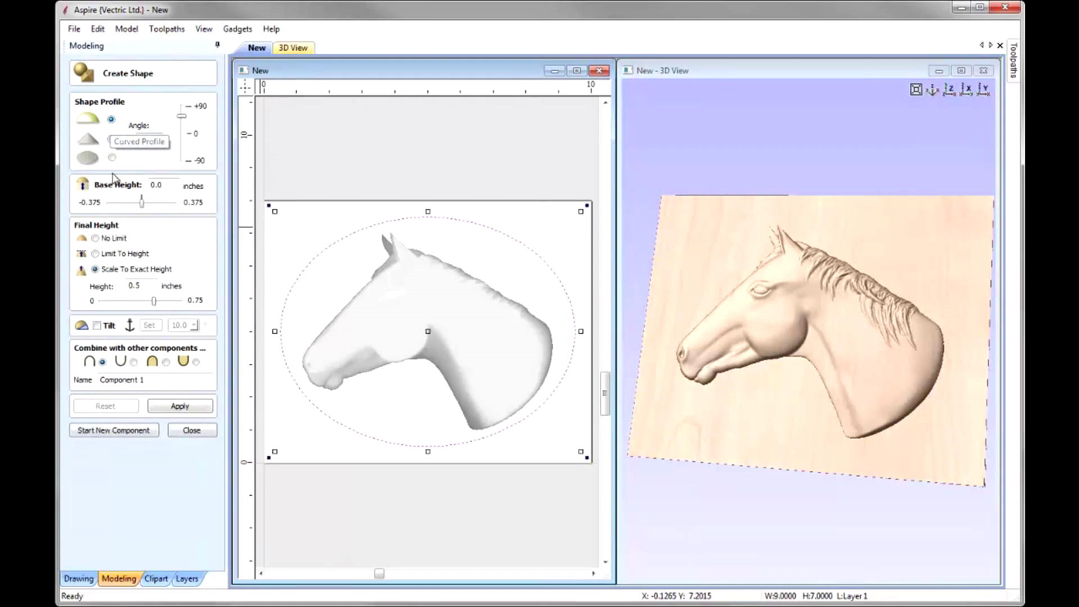
pyautogui.moveTo(151, 380); pyautogui.dragTo(99, 380)
pyautogui.write('Dish 60')
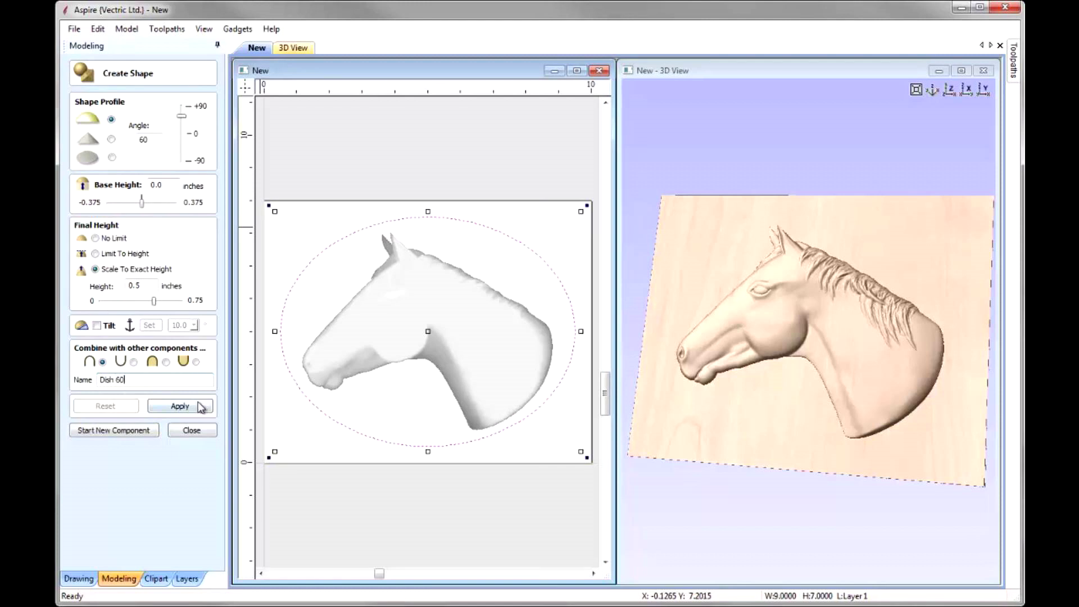
pyautogui.click(200, 407)
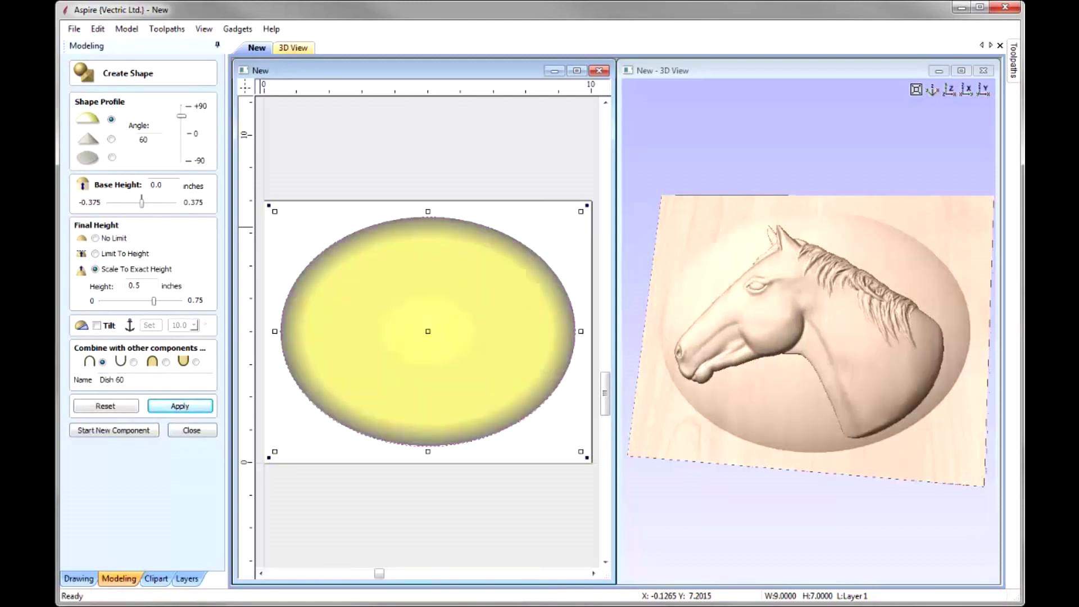
# - Set the Dish 60 component to subtract from the model and inspect the recess from the side
pyautogui.click(134, 362)
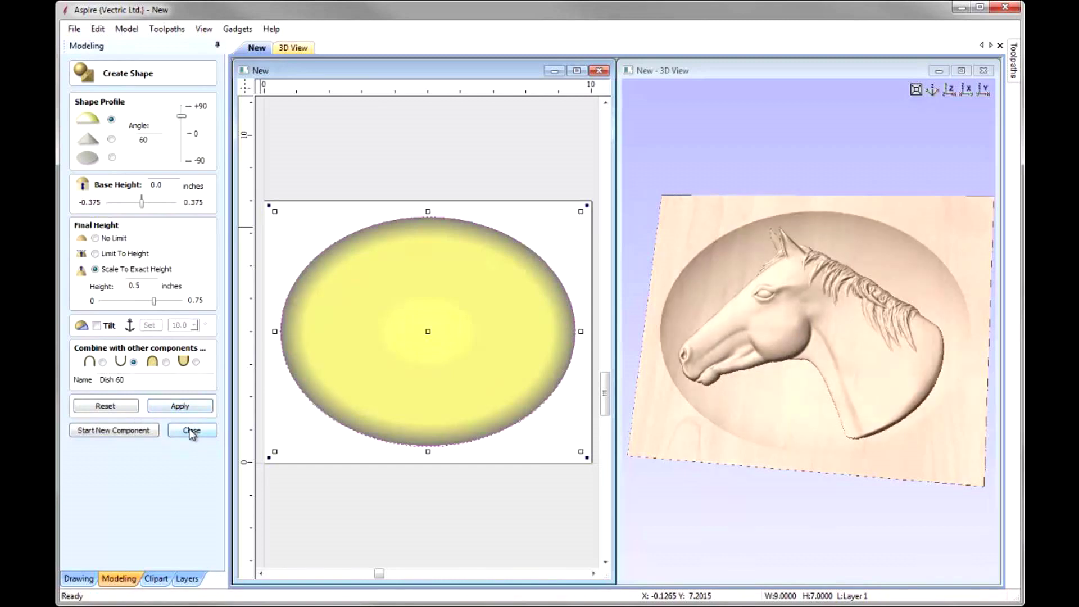
pyautogui.click(191, 431)
pyautogui.click(804, 237)
pyautogui.moveTo(804, 236); pyautogui.dragTo(826, 359)
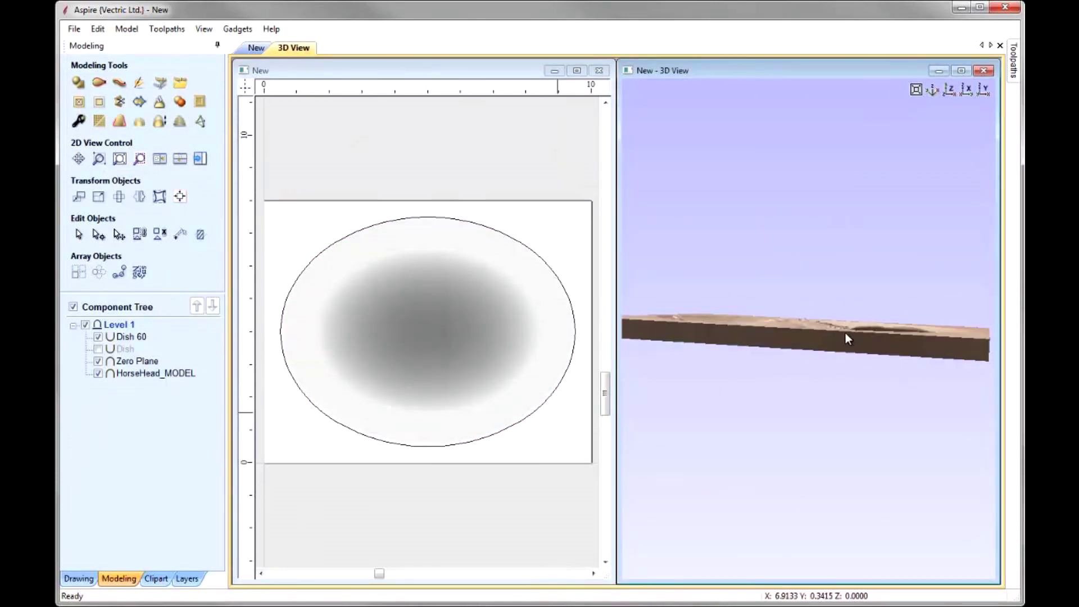
pyautogui.moveTo(786, 333); pyautogui.dragTo(769, 520)
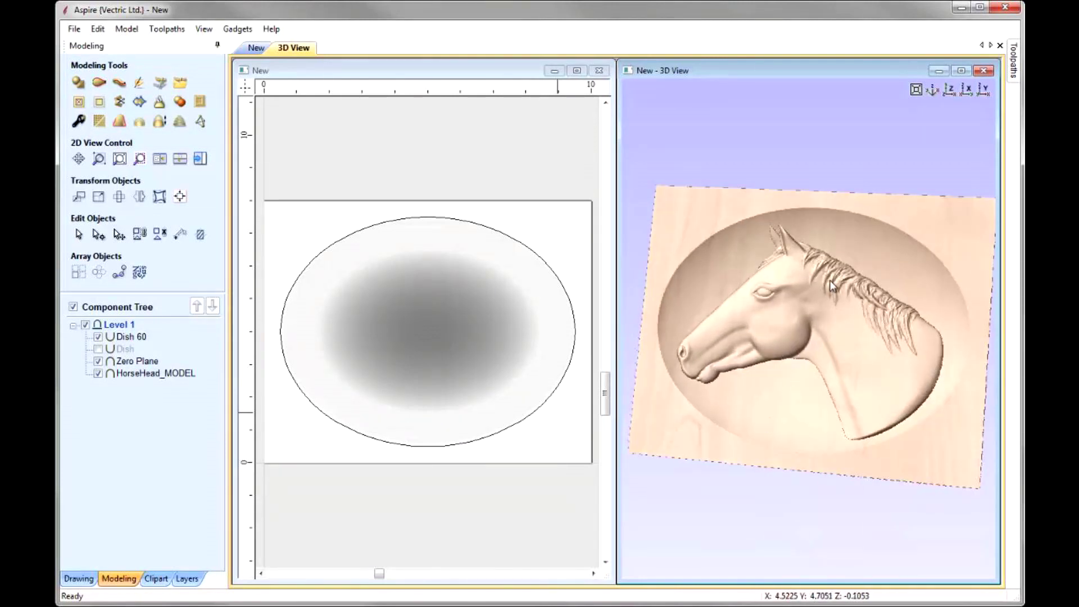
# - Move the HorseHead_MODEL component to the front of the 2D preview
pyautogui.click(149, 376)
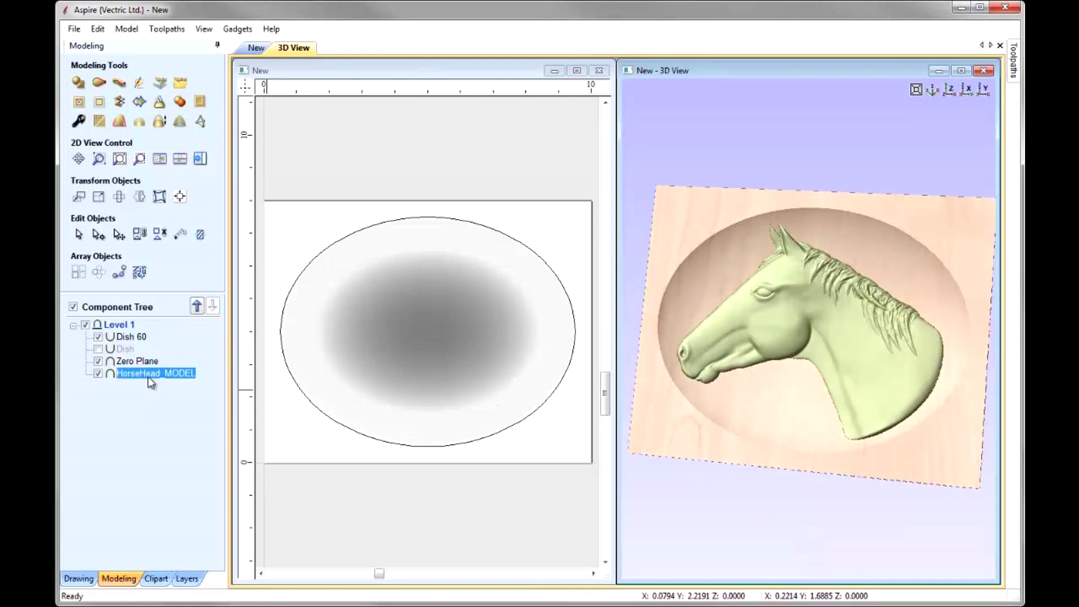
pyautogui.rightClick(149, 375)
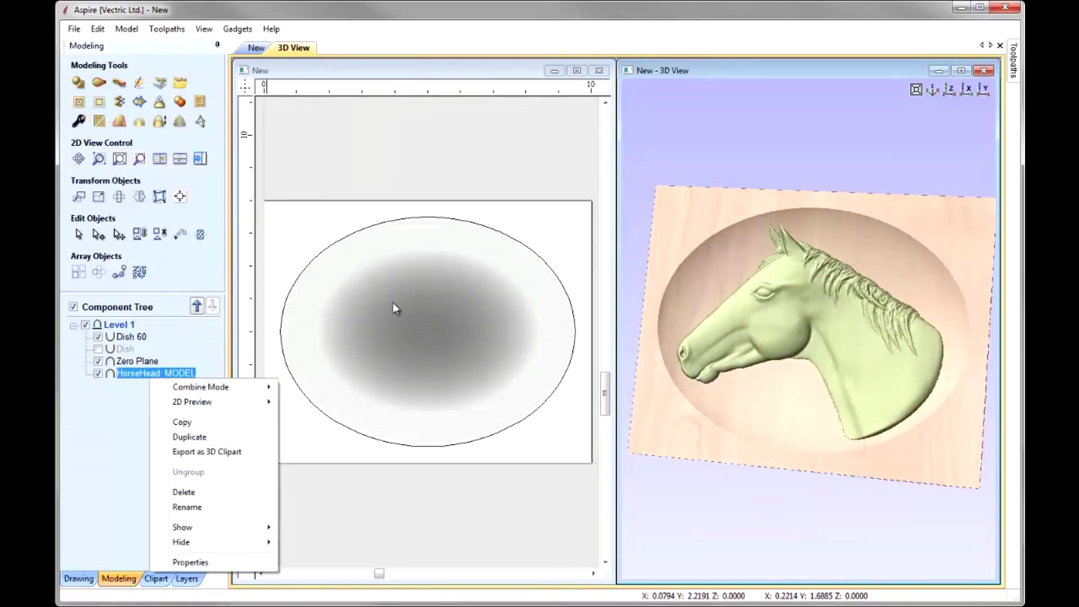
pyautogui.moveTo(195, 404)
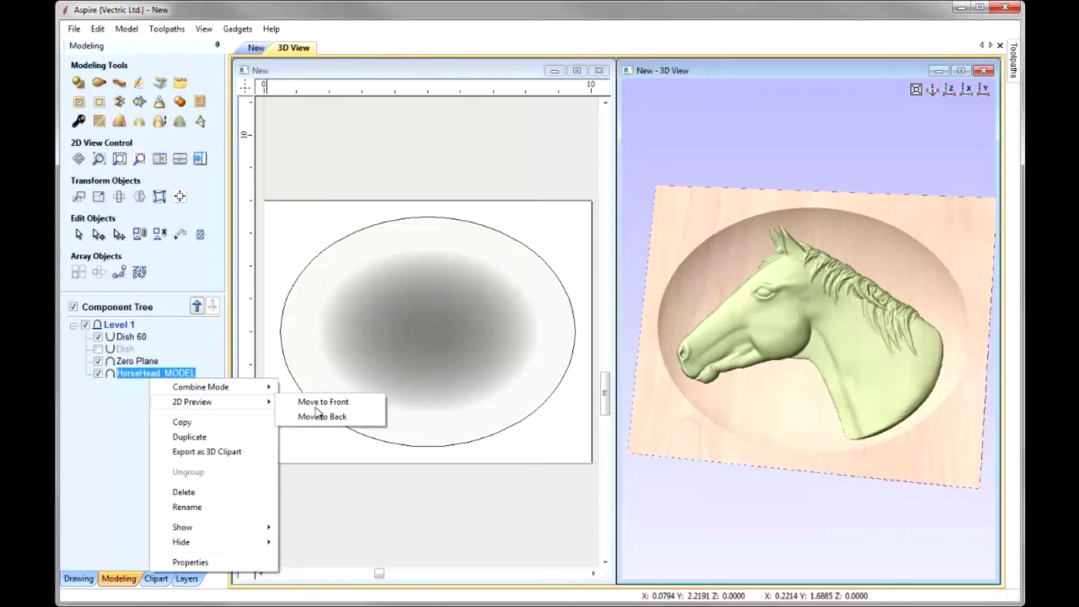
pyautogui.click(338, 402)
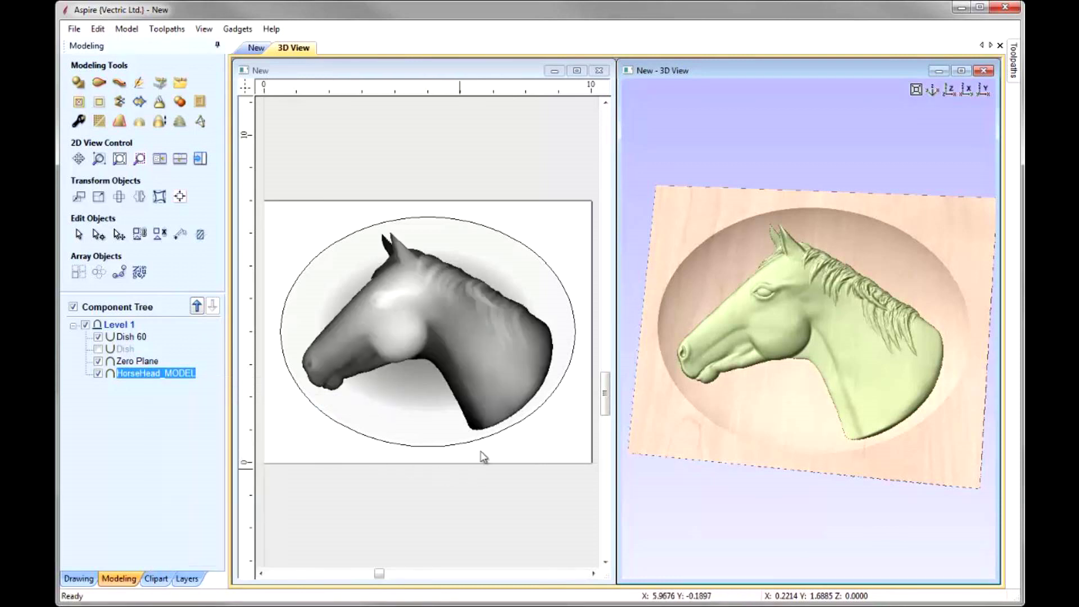
# - Scale the horse head down about its centre to about 6.55 x 5.17 inches and inspect it from the side
pyautogui.click(483, 331)
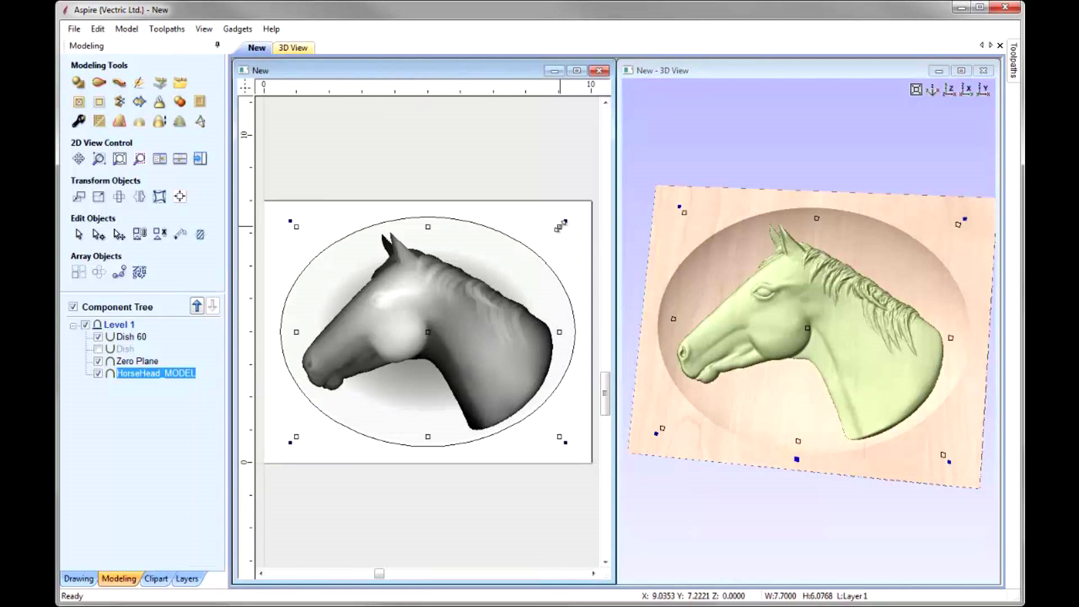
pyautogui.moveTo(561, 226); pyautogui.dragTo(540, 243)
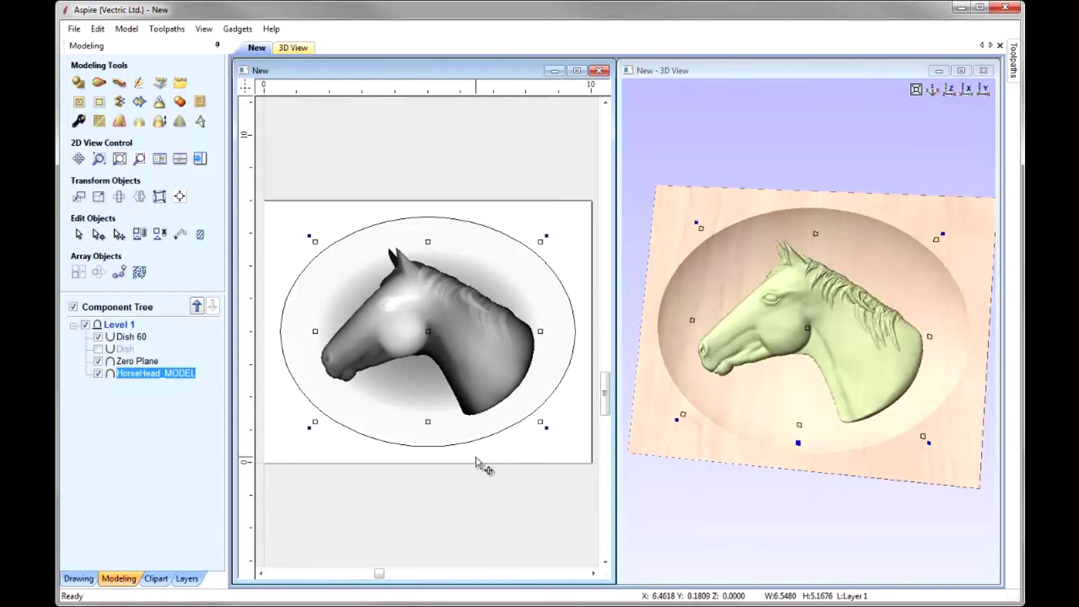
pyautogui.moveTo(809, 514); pyautogui.dragTo(795, 289)
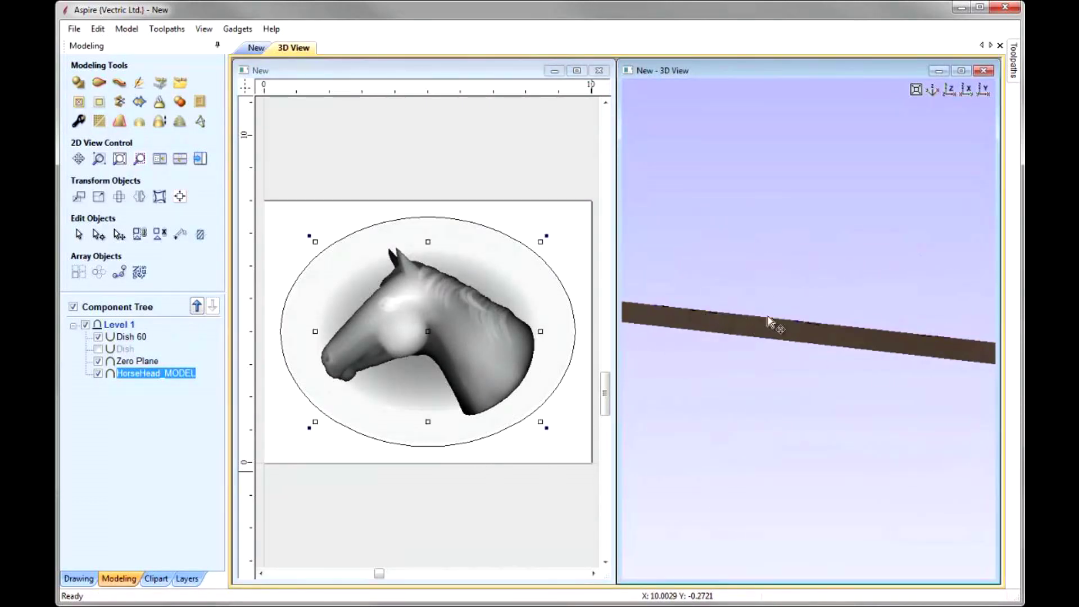
pyautogui.moveTo(781, 378); pyautogui.dragTo(786, 540)
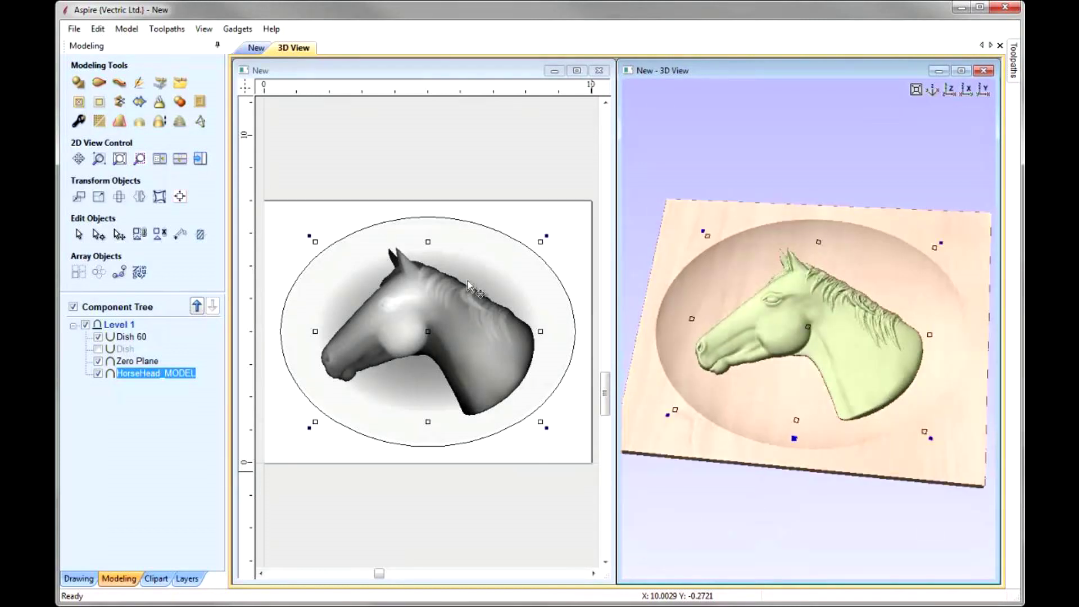
# - Check the model's overall height and its maximum and minimum Z with Scale Model Height
pyautogui.click(159, 122)
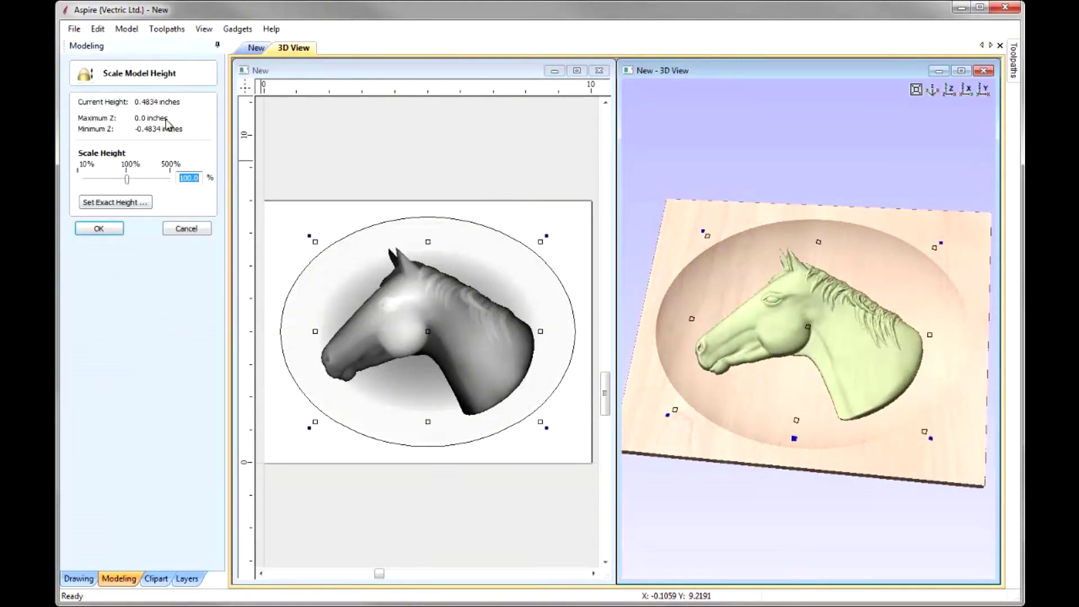
pyautogui.click(100, 229)
pyautogui.click(951, 90)
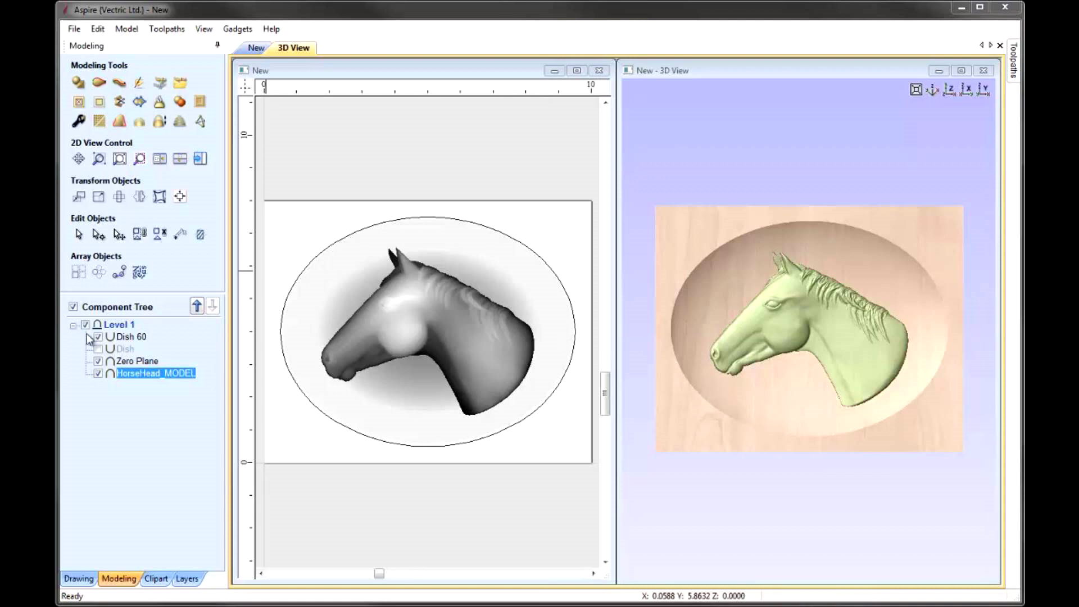
# - Undo the last resize of the horse head
pyautogui.click(99, 33)
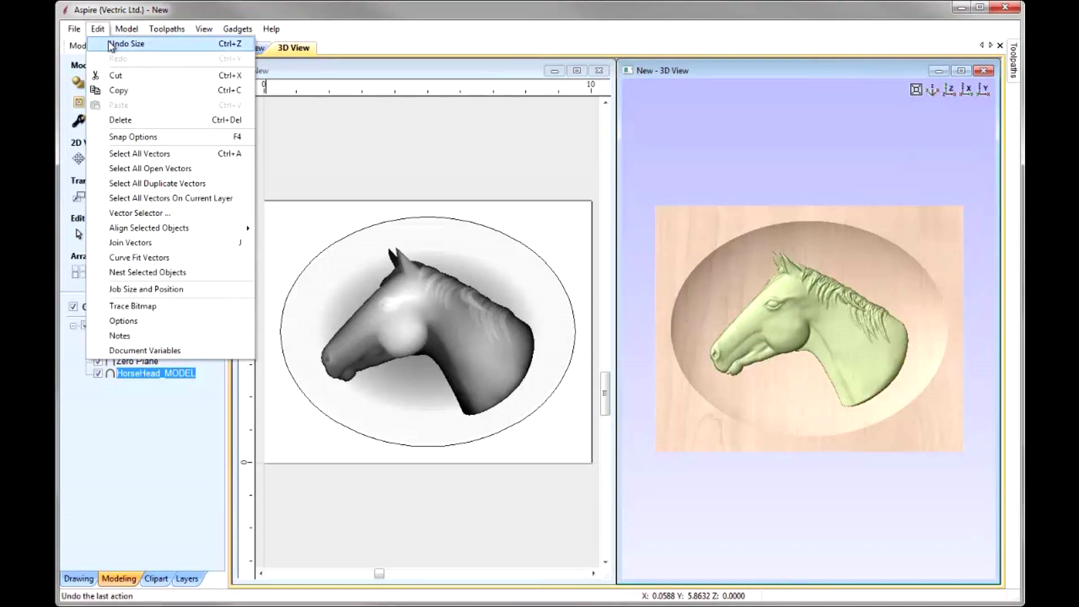
pyautogui.click(111, 43)
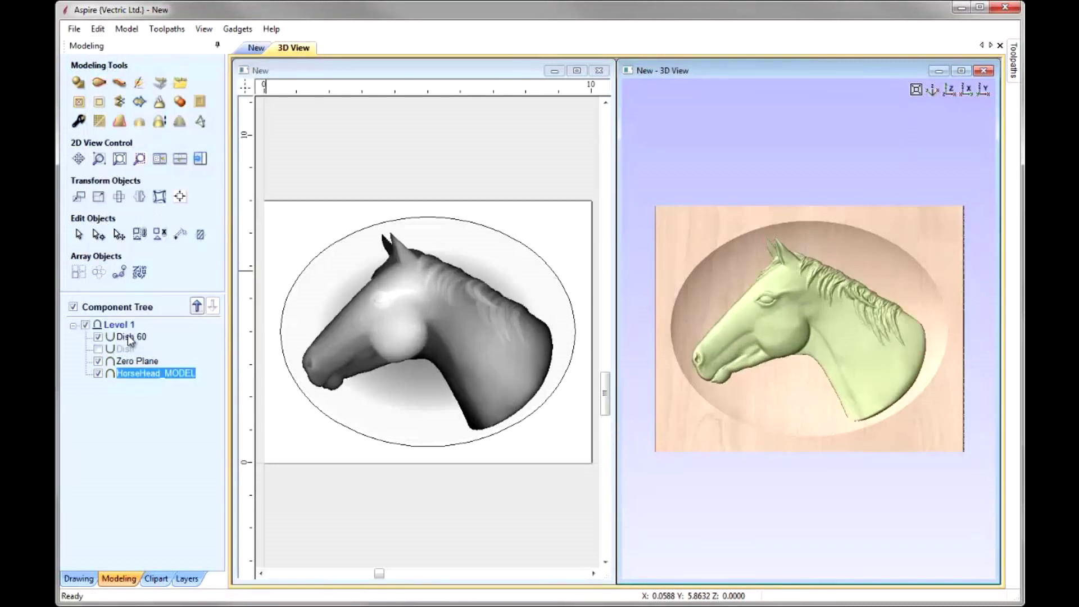
# - Delete the Dish 60 component and make the original Dish component visible again
pyautogui.click(129, 337)
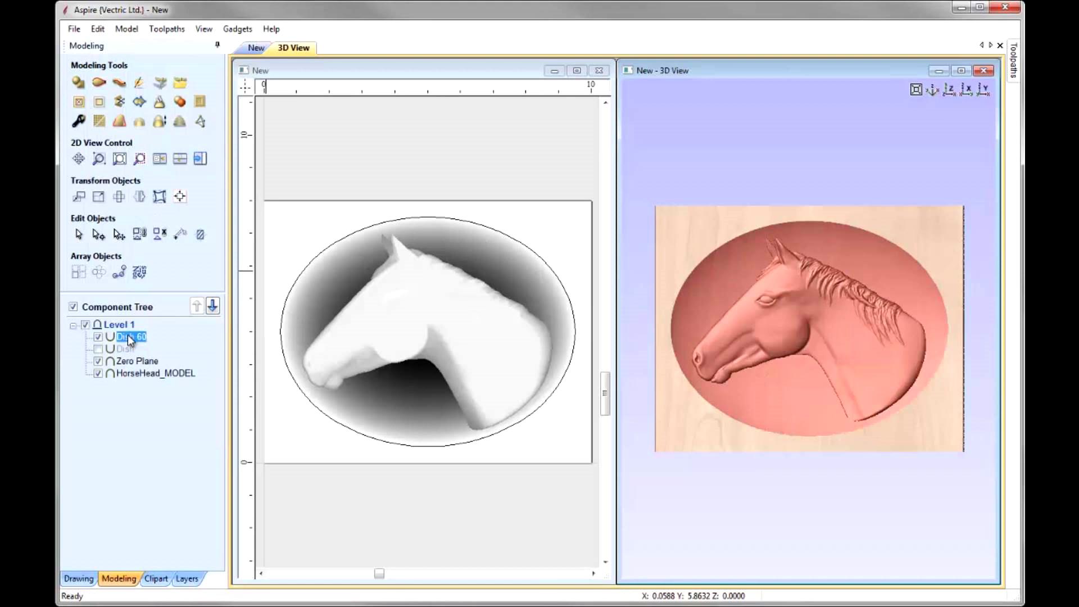
pyautogui.press('Delete')
pyautogui.click(99, 337)
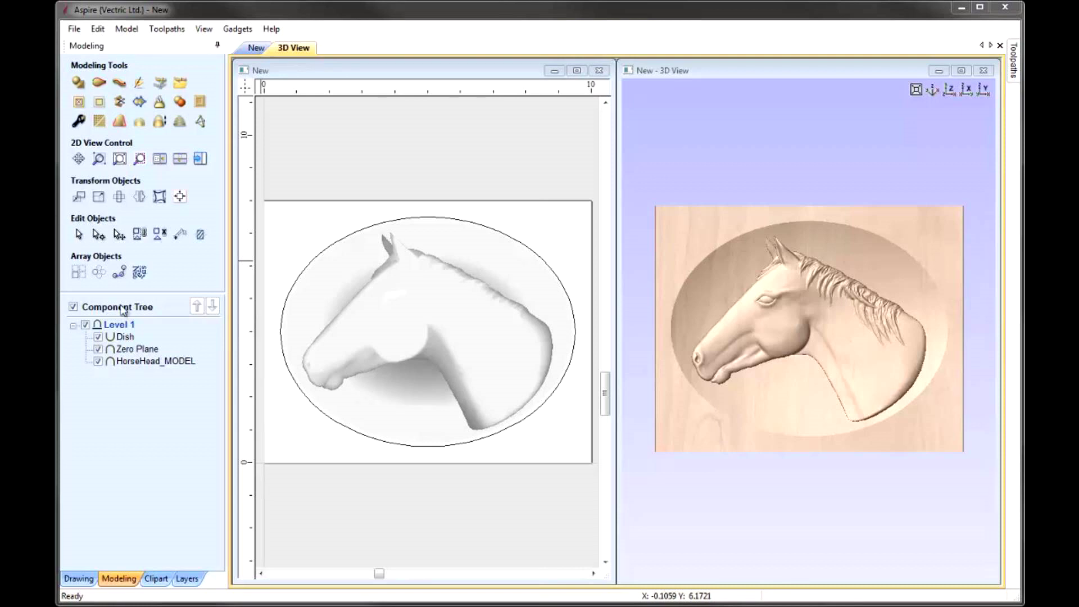
# - Rename the component level Level 1 as Horse
pyautogui.rightClick(134, 328)
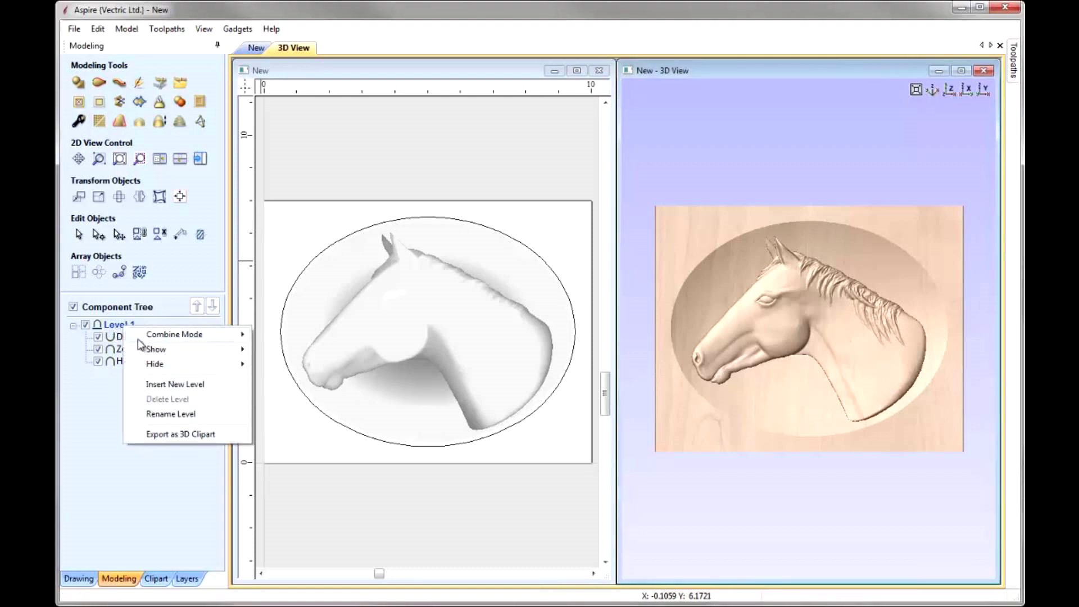
pyautogui.click(182, 416)
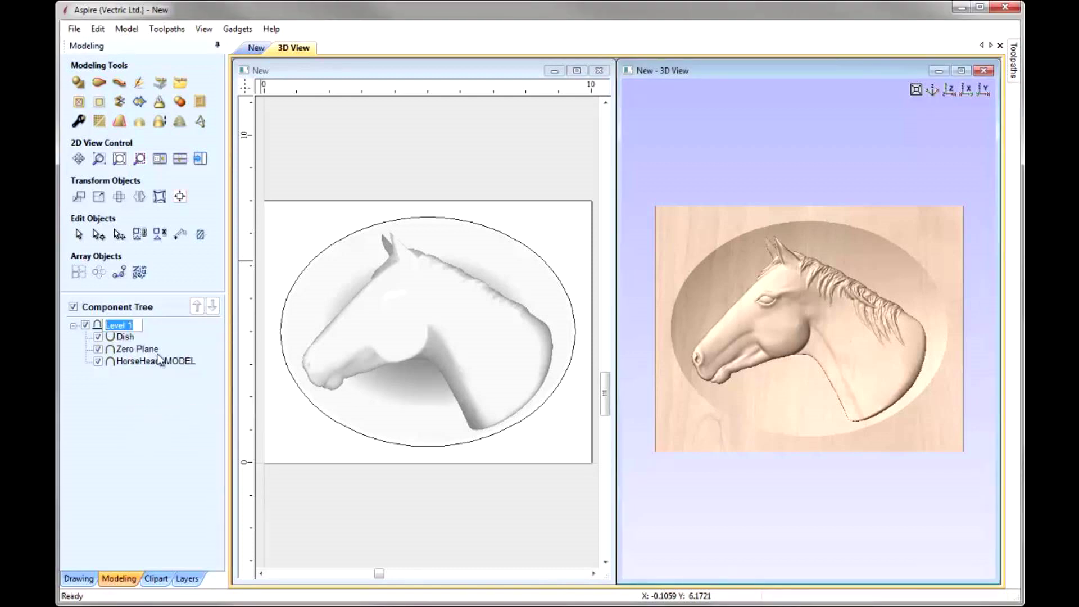
pyautogui.write('Horse')
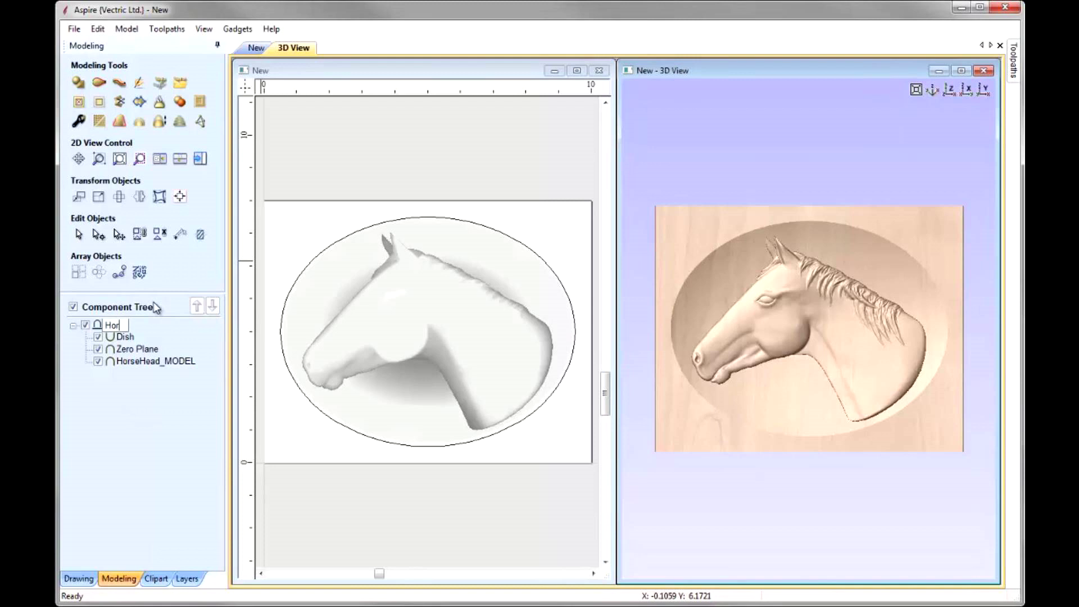
pyautogui.press('Return')
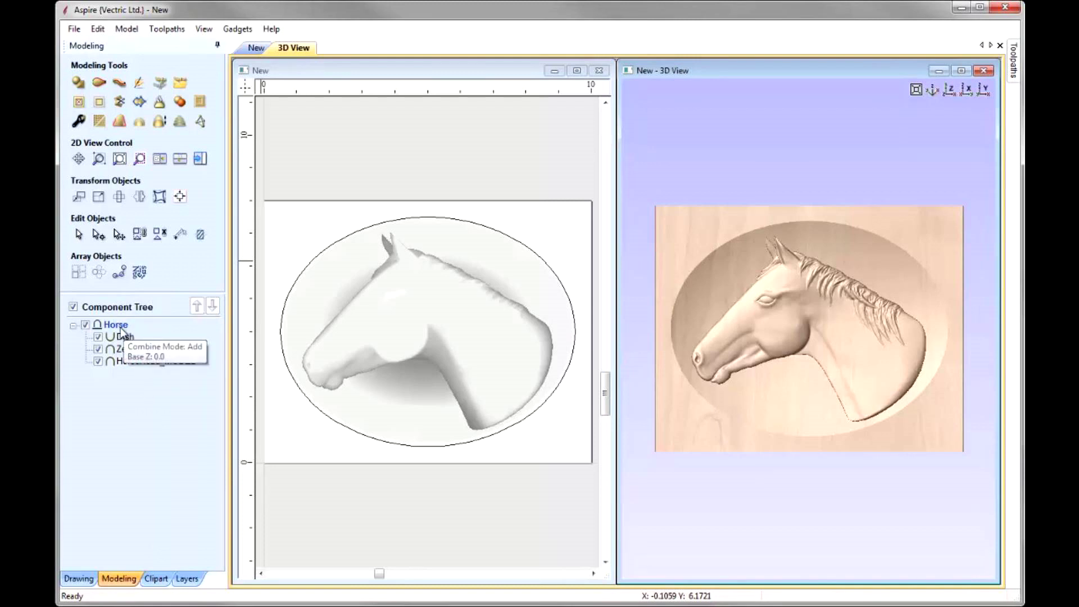
# - Insert a new component level above Horse and name it Multiply
pyautogui.rightClick(122, 328)
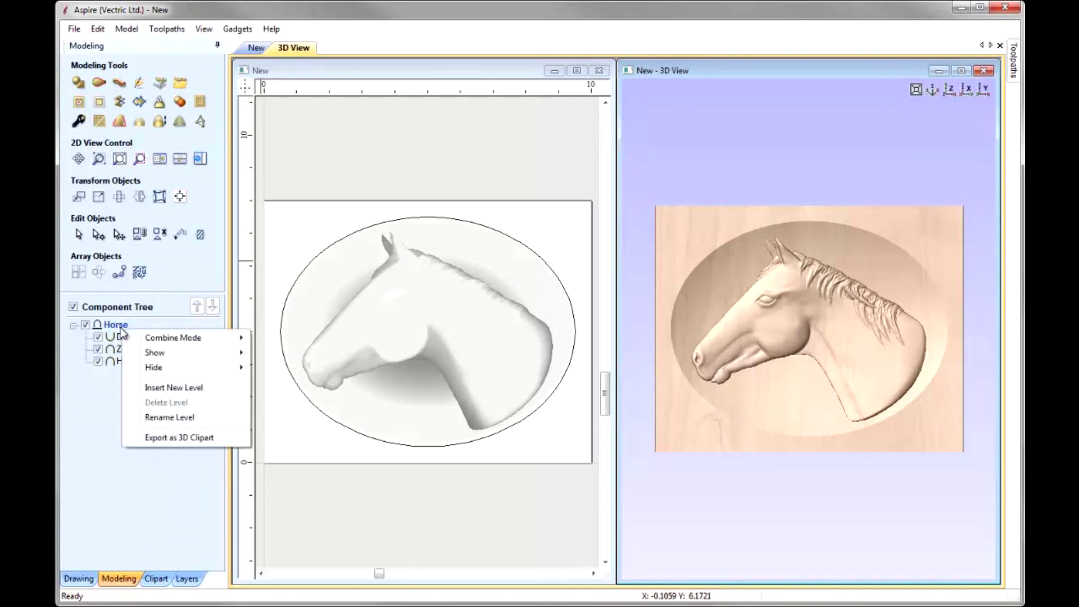
pyautogui.click(224, 390)
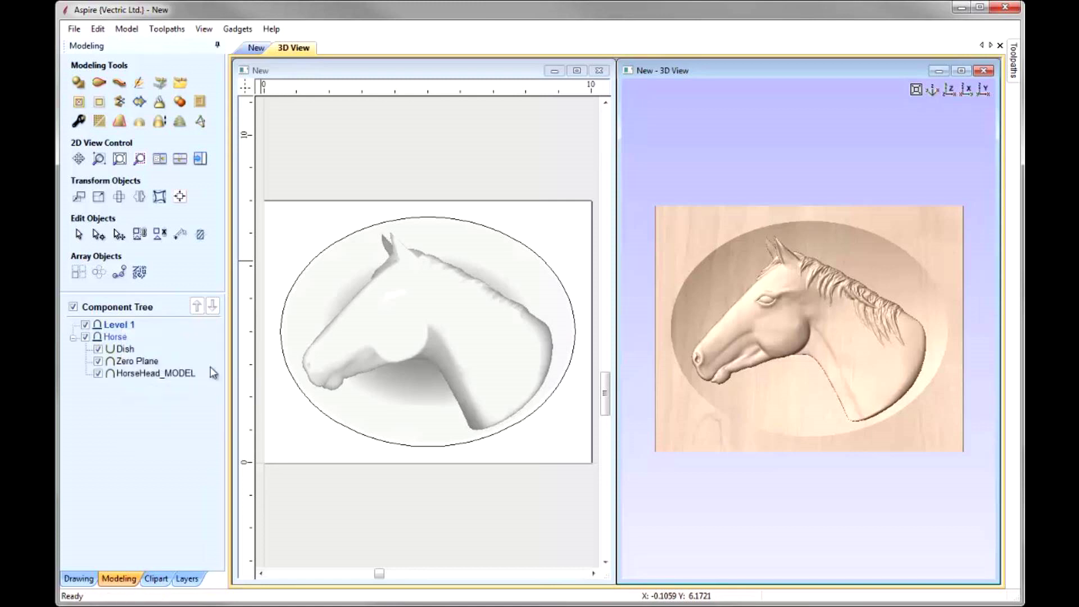
pyautogui.rightClick(115, 334)
pyautogui.click(186, 418)
pyautogui.write('Multiply')
pyautogui.press('Return')
# - Insert another component level above Multiply and name it Dish
pyautogui.rightClick(120, 326)
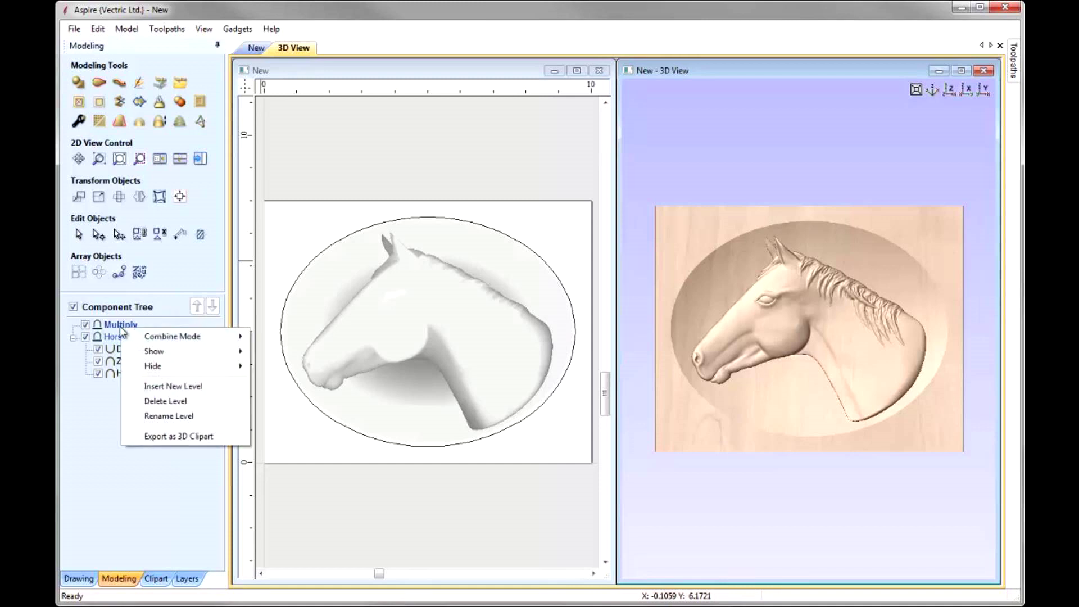
pyautogui.click(163, 387)
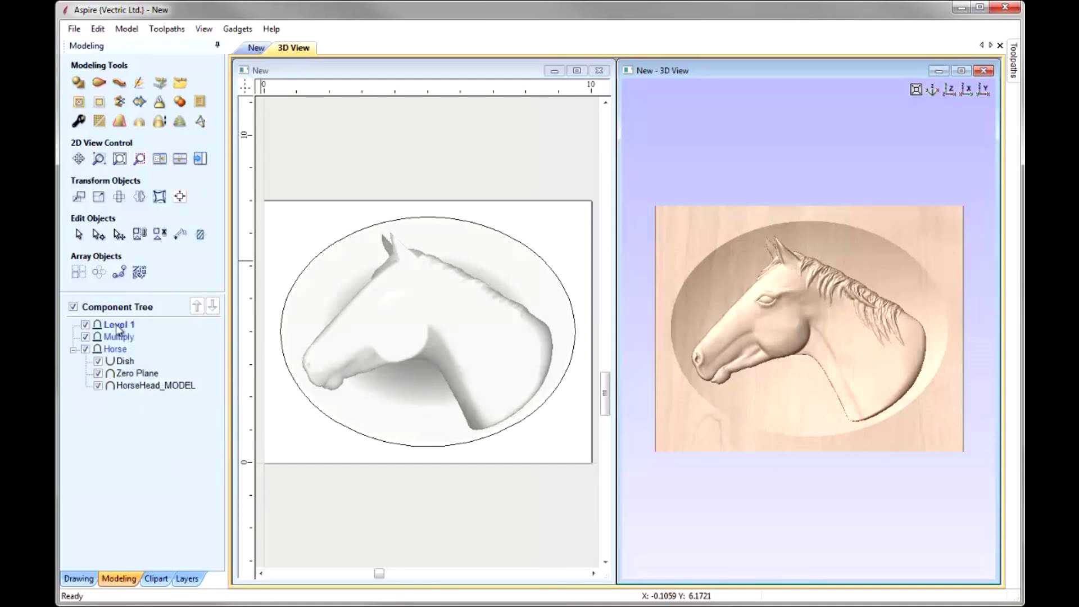
pyautogui.rightClick(117, 330)
pyautogui.click(188, 415)
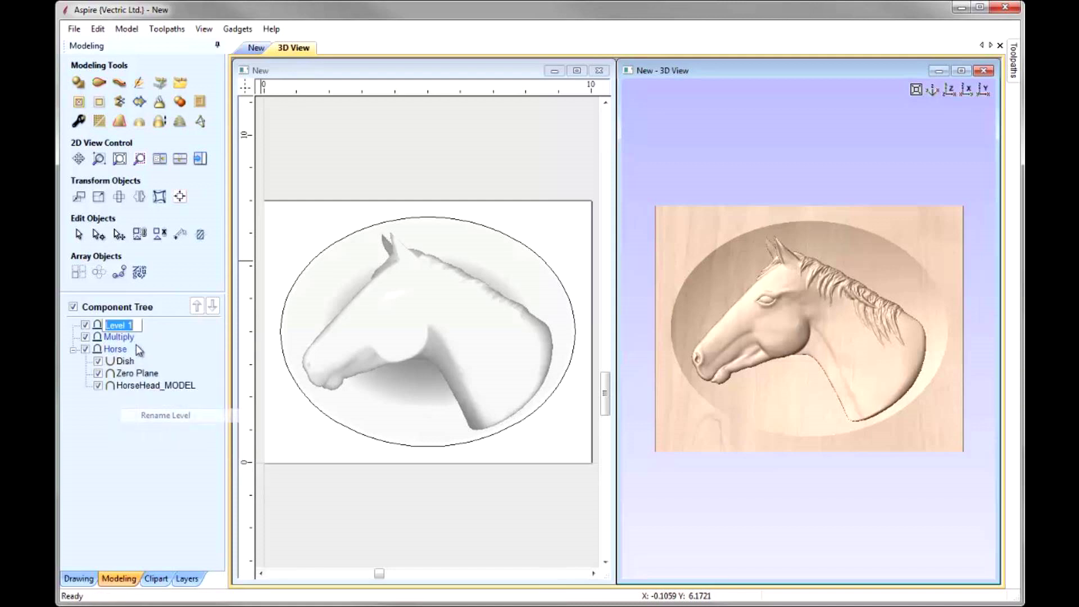
pyautogui.write('Dish')
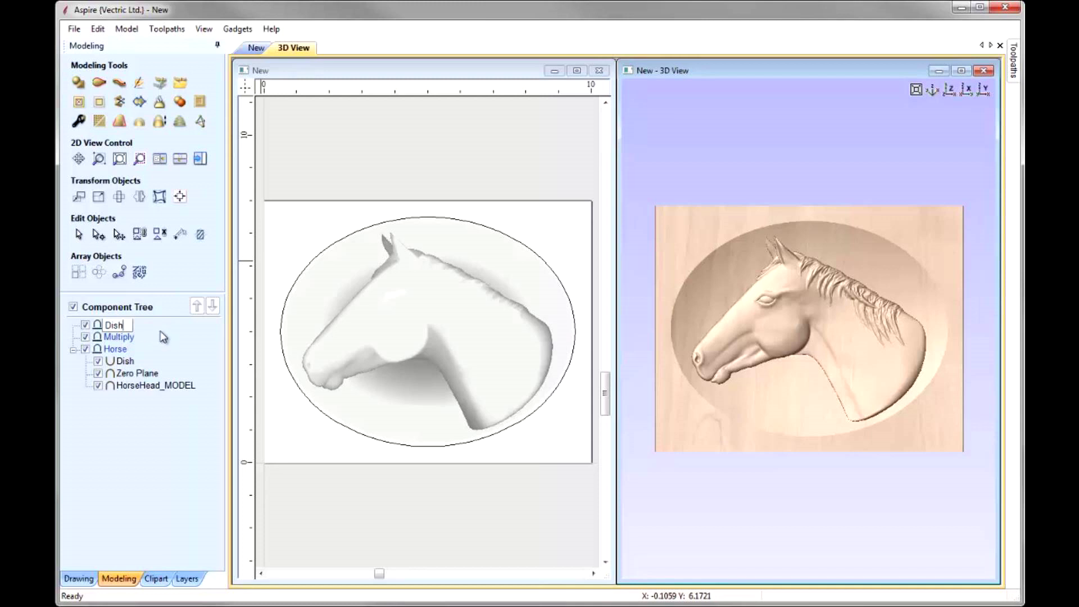
pyautogui.press('Return')
# - Move the Dish and Zero Plane components together from the Horse level into the Dish level
pyautogui.click(127, 363)
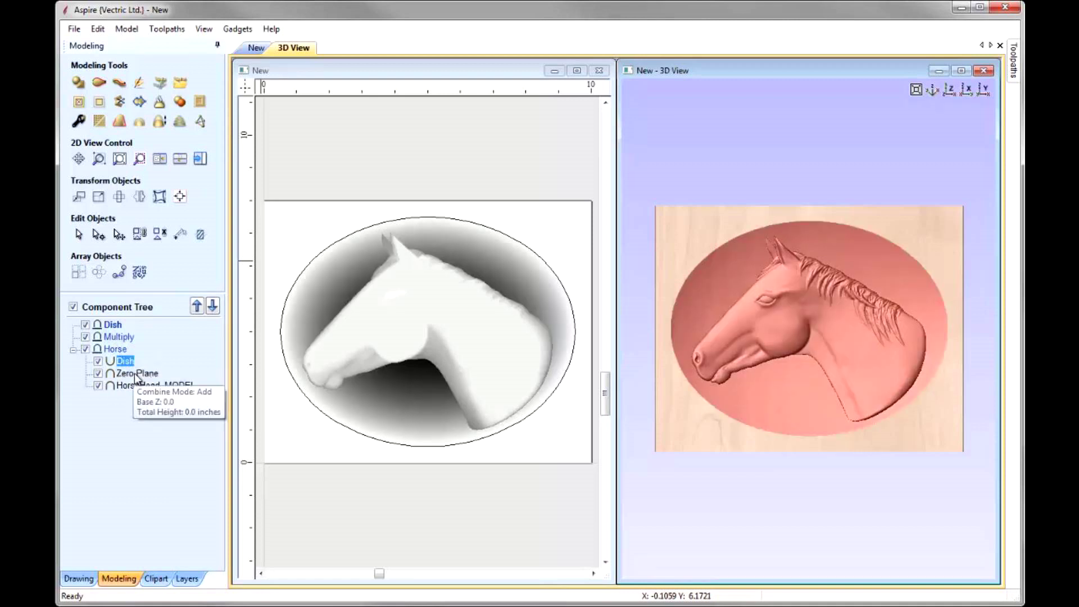
pyautogui.keyDown('ctrl'); pyautogui.click(133, 374); pyautogui.keyUp('ctrl')
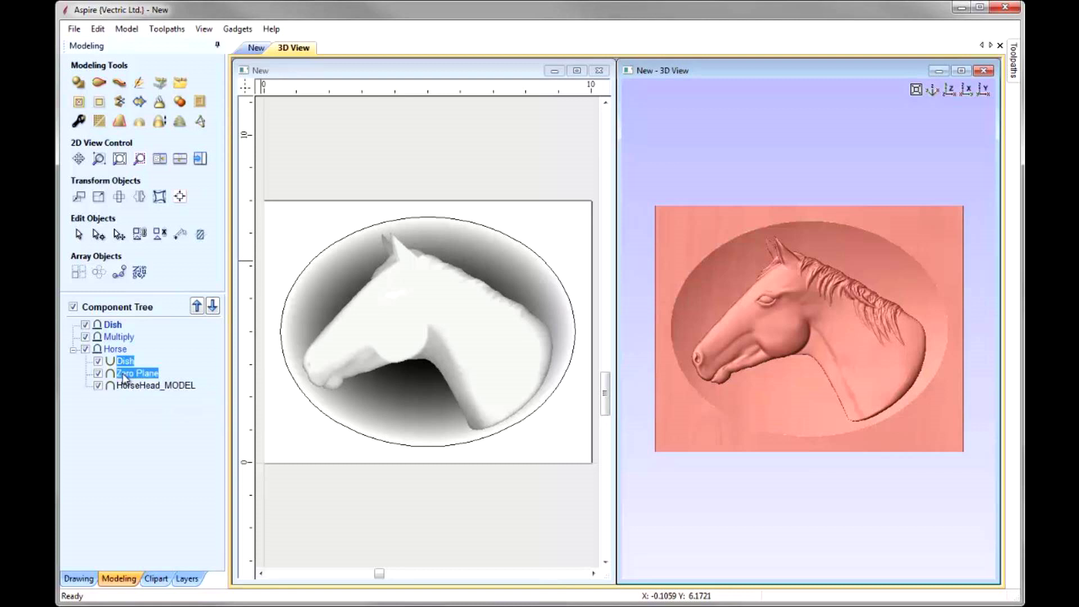
pyautogui.moveTo(130, 367)
pyautogui.moveTo(130, 367); pyautogui.dragTo(113, 326)
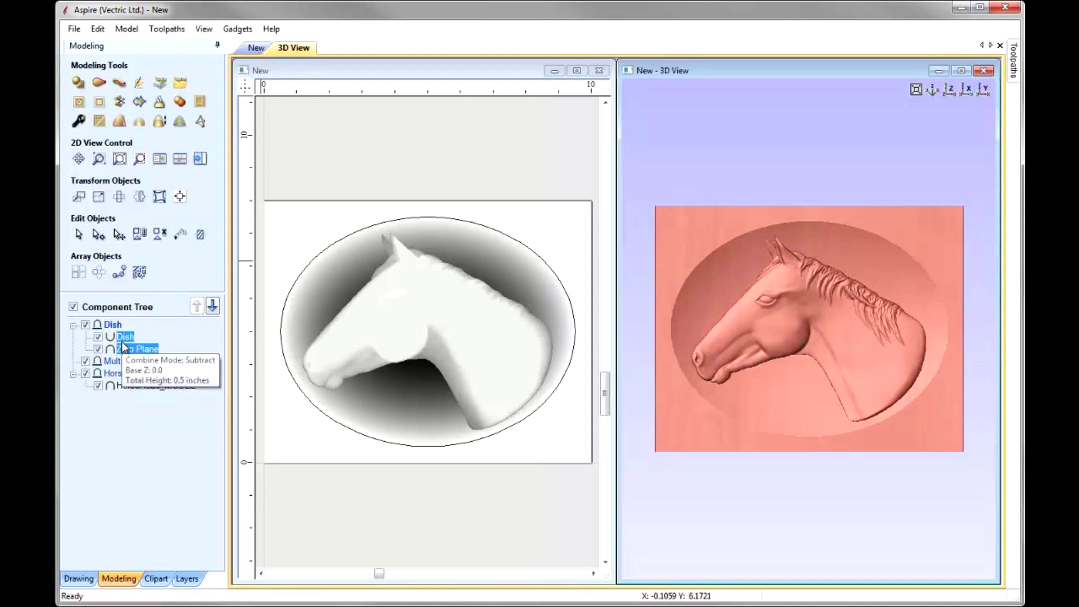
# - Duplicate the Dish and Zero Plane components and move the copies into the Multiply level
pyautogui.rightClick(123, 344)
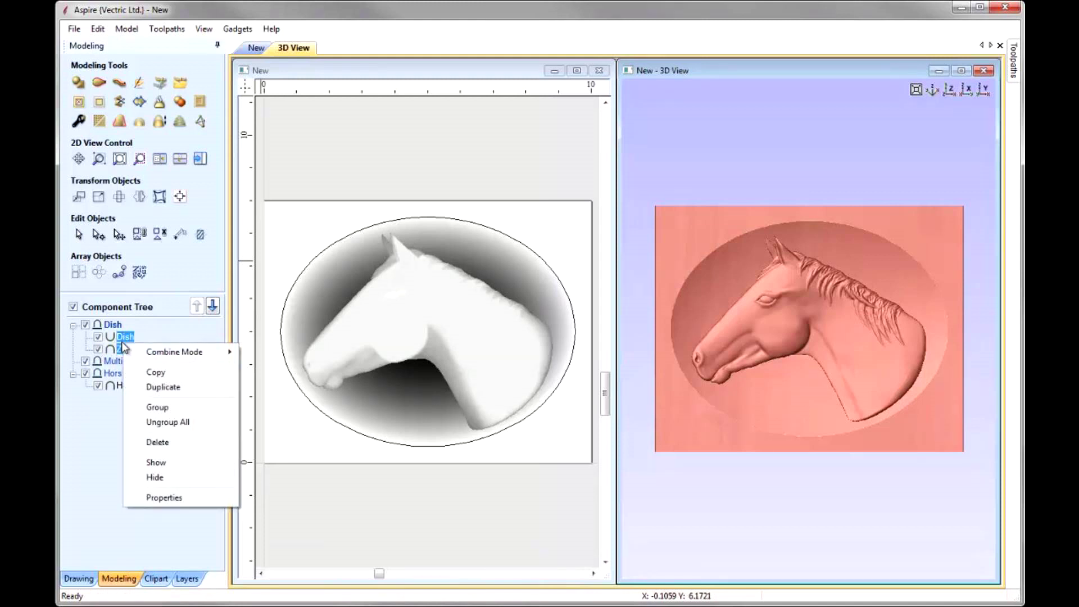
pyautogui.click(169, 387)
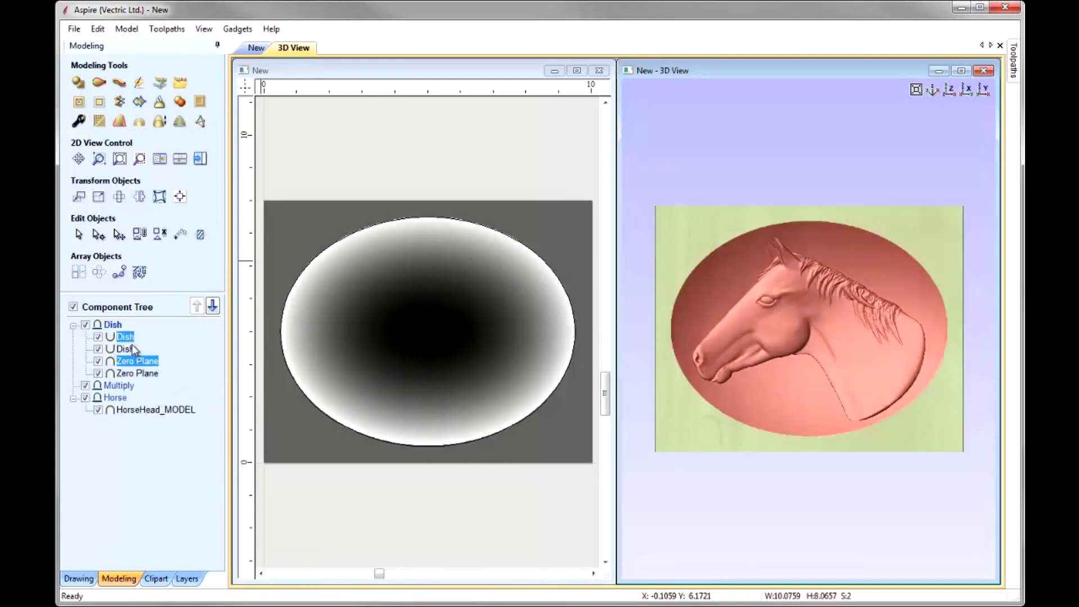
pyautogui.moveTo(125, 342); pyautogui.dragTo(96, 397)
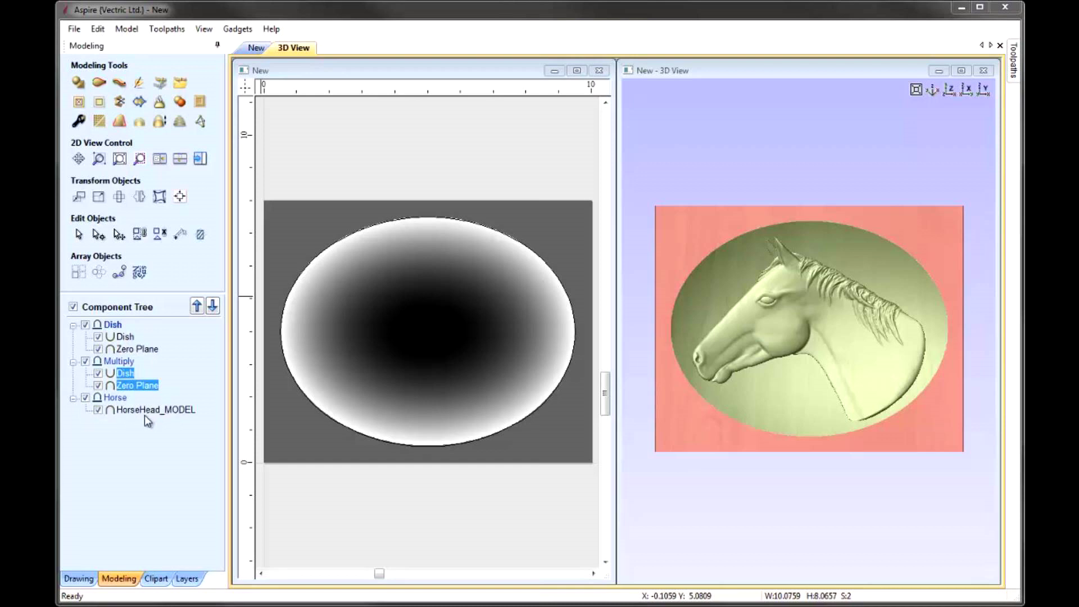
# - Hide the Horse and Dish levels and set the Multiply level's Dish component to Add with a shape height of 1 inch
pyautogui.click(85, 398)
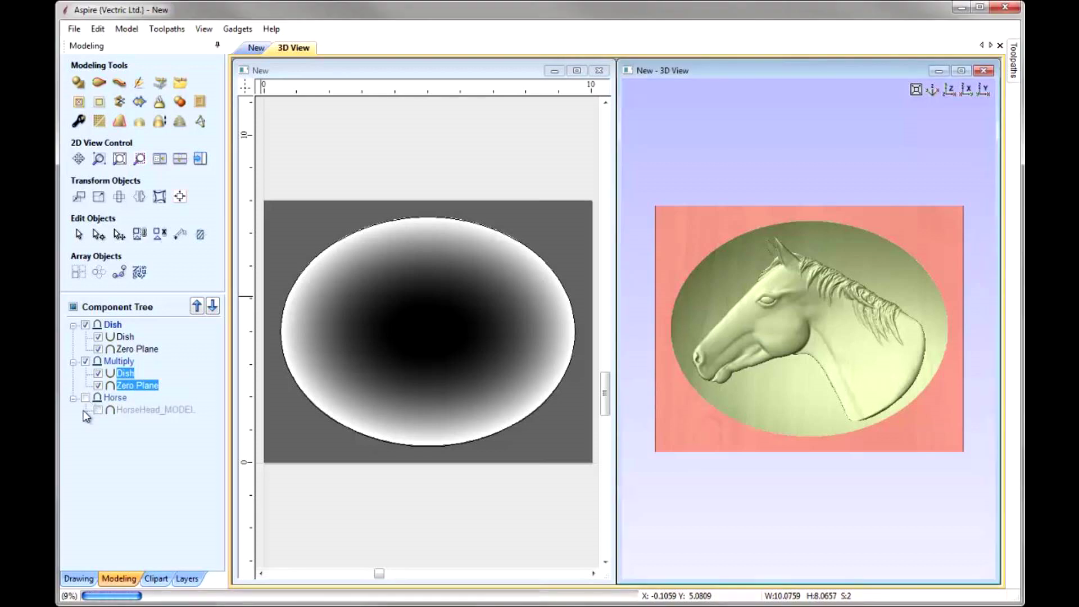
pyautogui.click(86, 325)
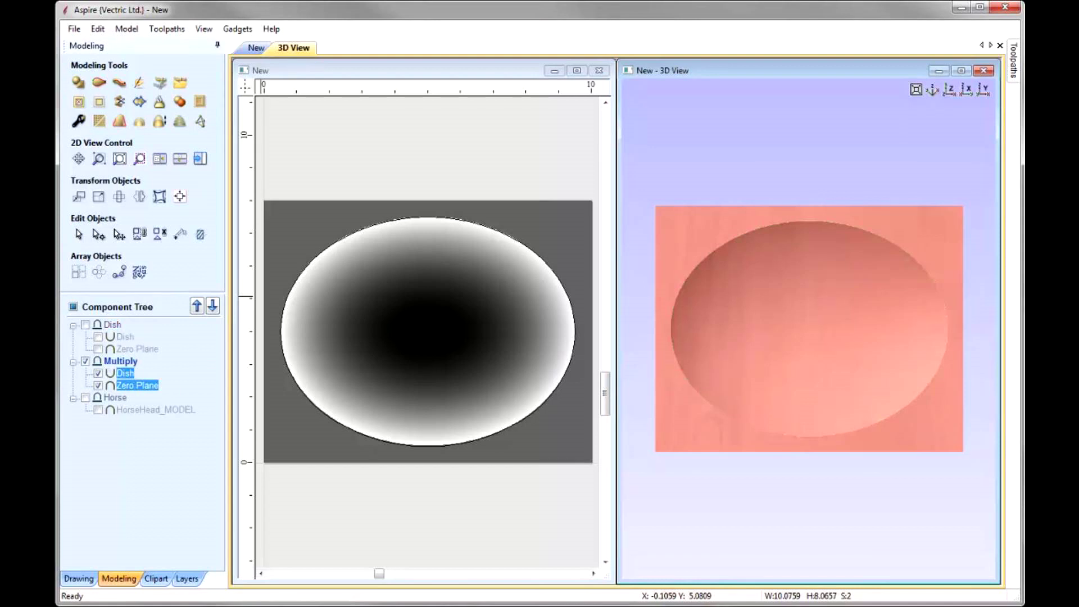
pyautogui.click(156, 374)
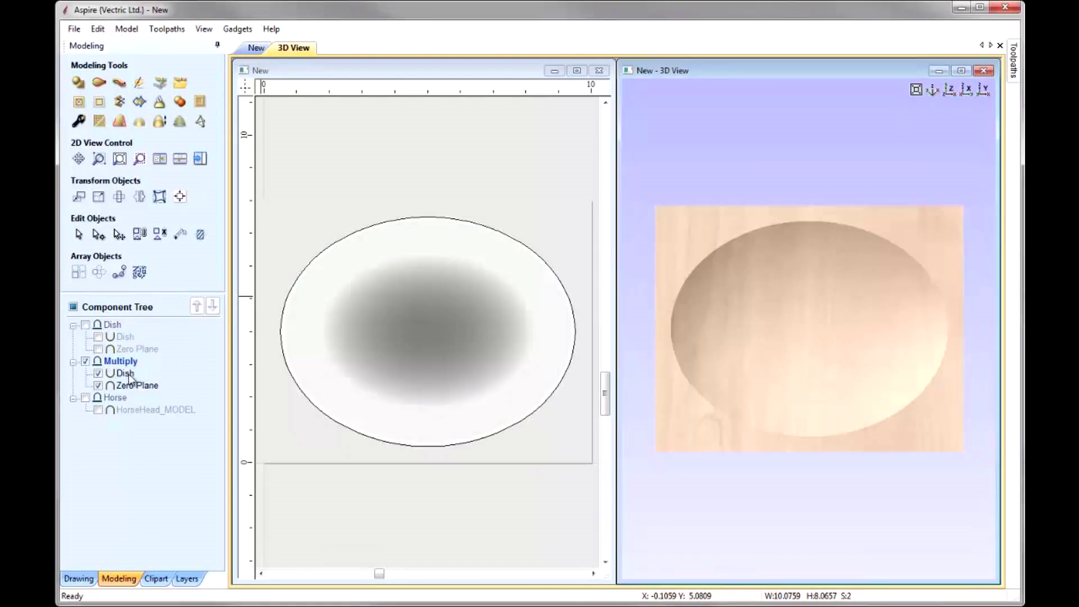
pyautogui.click(124, 374)
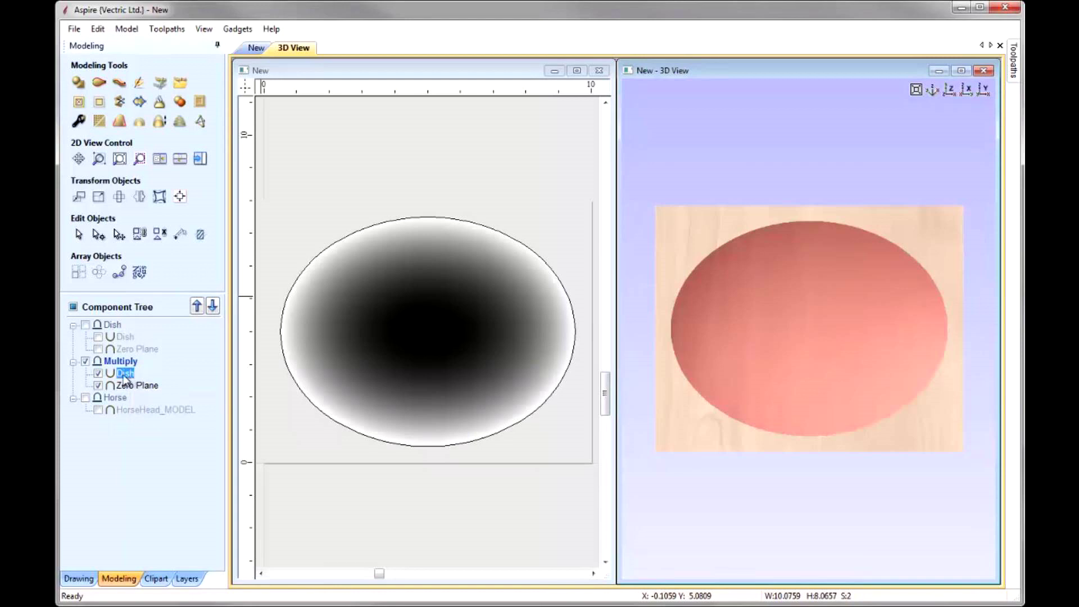
pyautogui.click(80, 121)
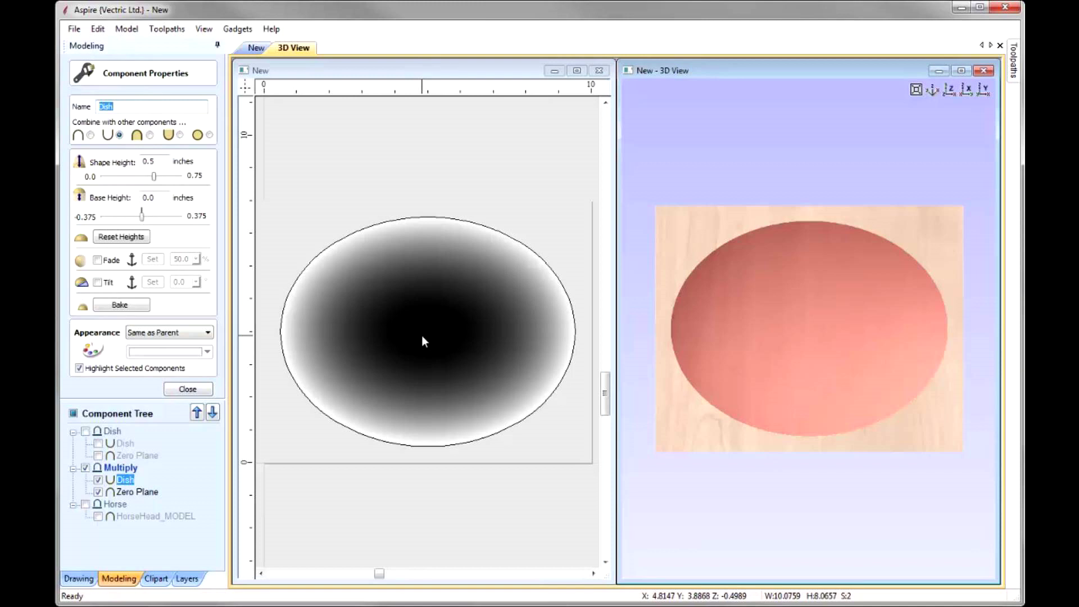
pyautogui.click(91, 135)
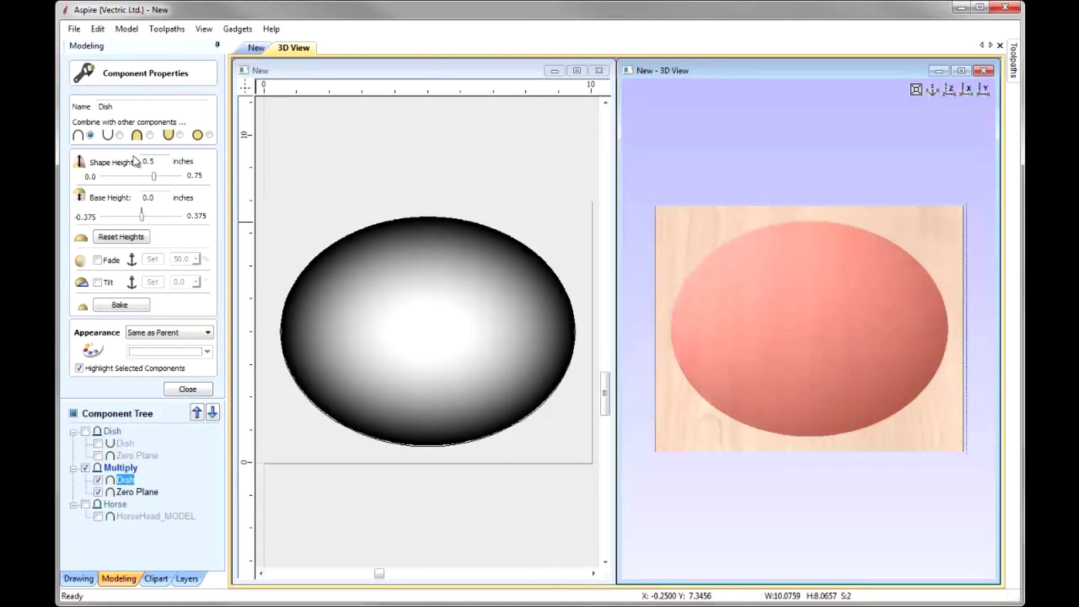
pyautogui.moveTo(160, 161); pyautogui.dragTo(127, 161)
pyautogui.write('1')
pyautogui.press('Return')
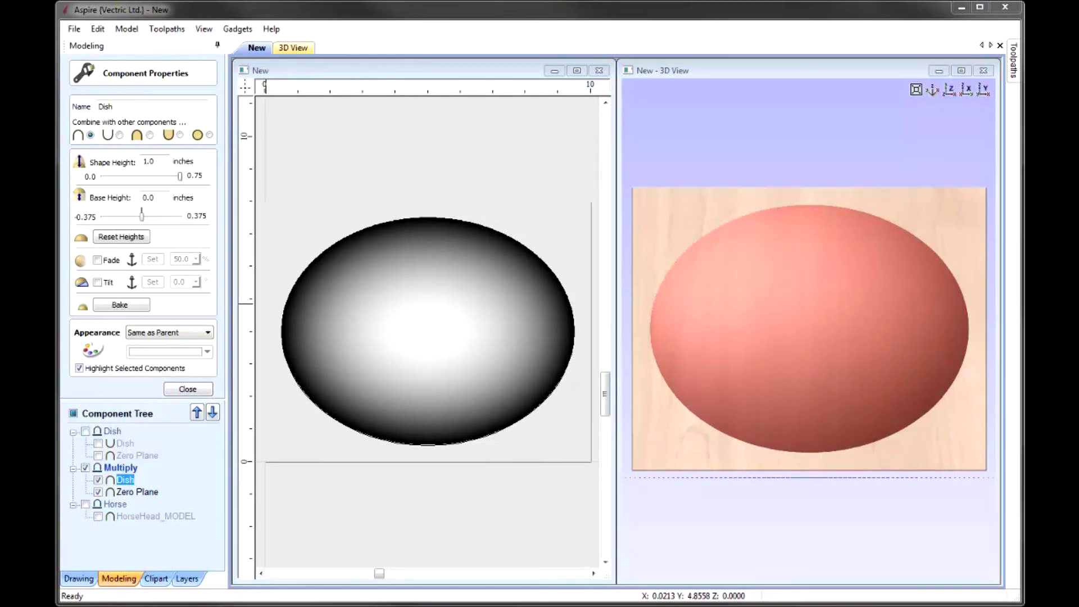
# - Rename the Multiply level's Dish component as Dome and close its properties
pyautogui.moveTo(113, 107); pyautogui.dragTo(103, 107)
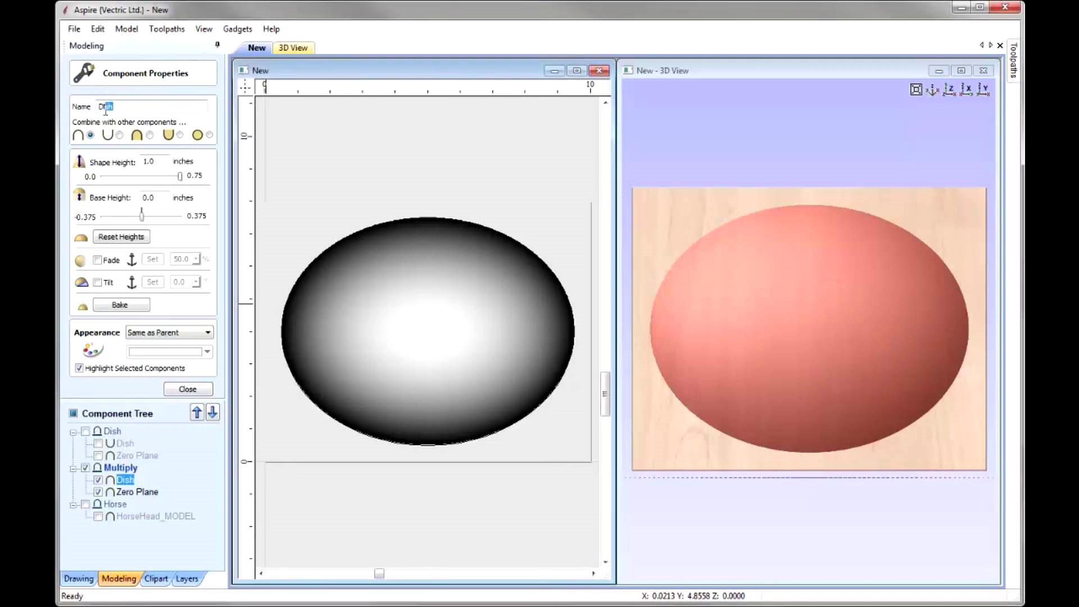
pyautogui.write('ome')
pyautogui.click(188, 389)
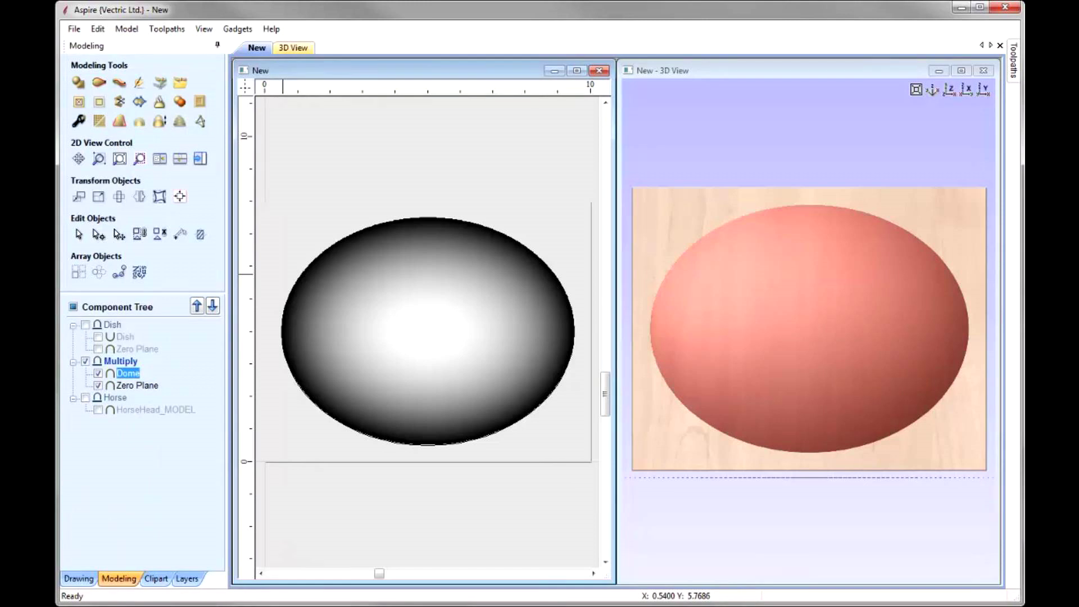
# - Change the Multiply level's combine mode to Multiply
pyautogui.rightClick(122, 365)
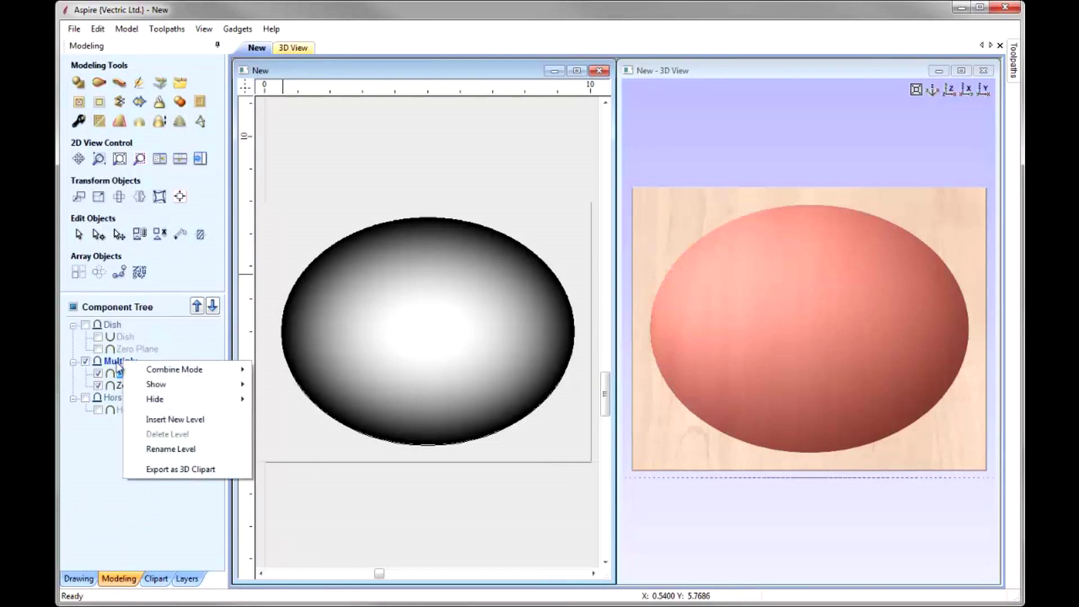
pyautogui.moveTo(219, 374)
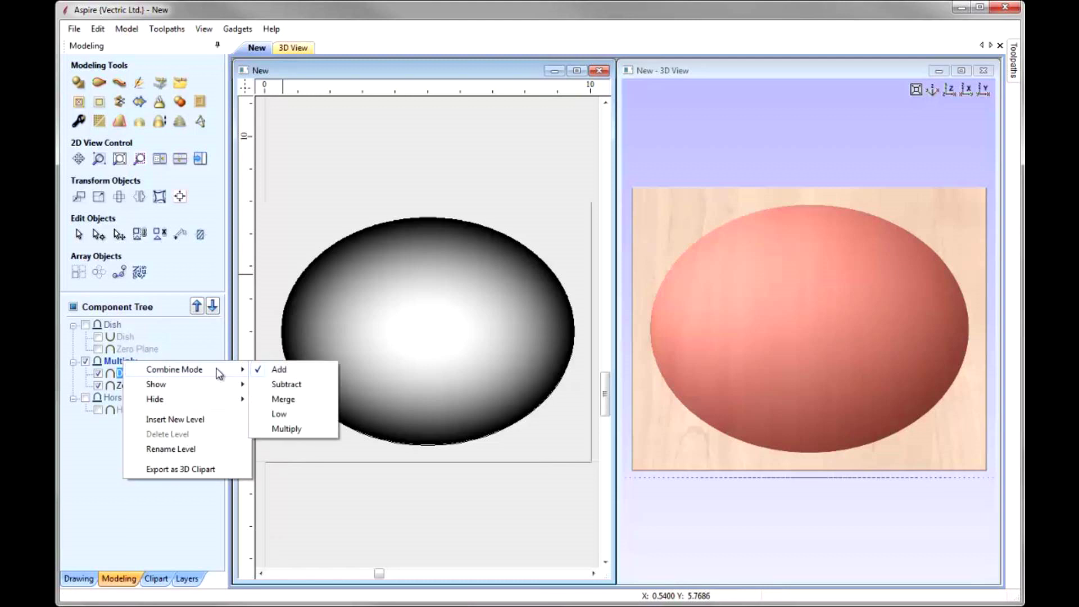
pyautogui.click(309, 430)
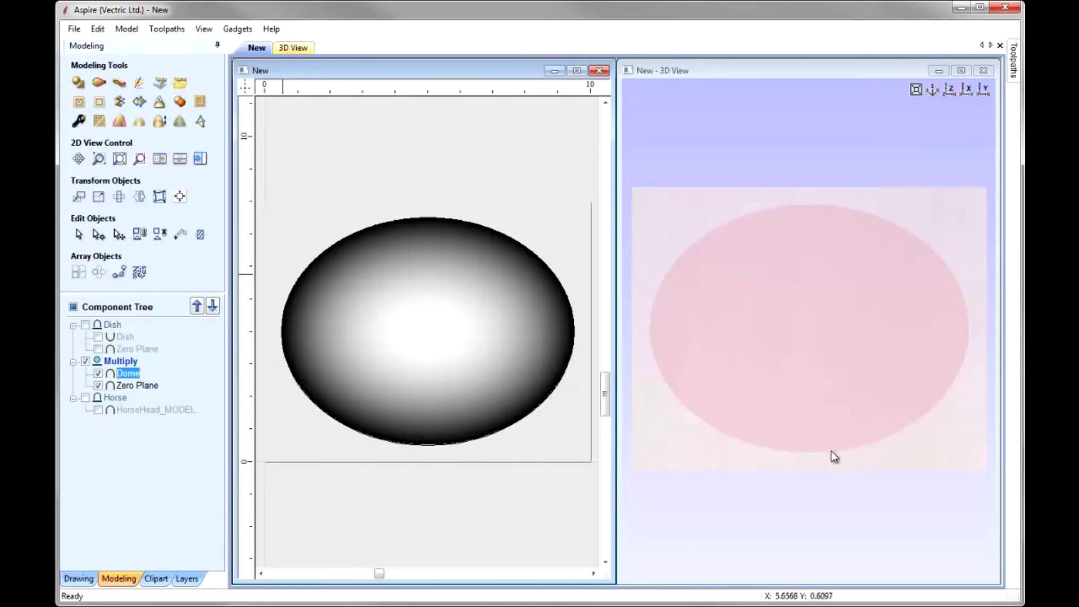
# - Show only the Horse level and inspect the horse head from the side along Y in a maximised 3D view
pyautogui.moveTo(109, 376)
pyautogui.click(85, 362)
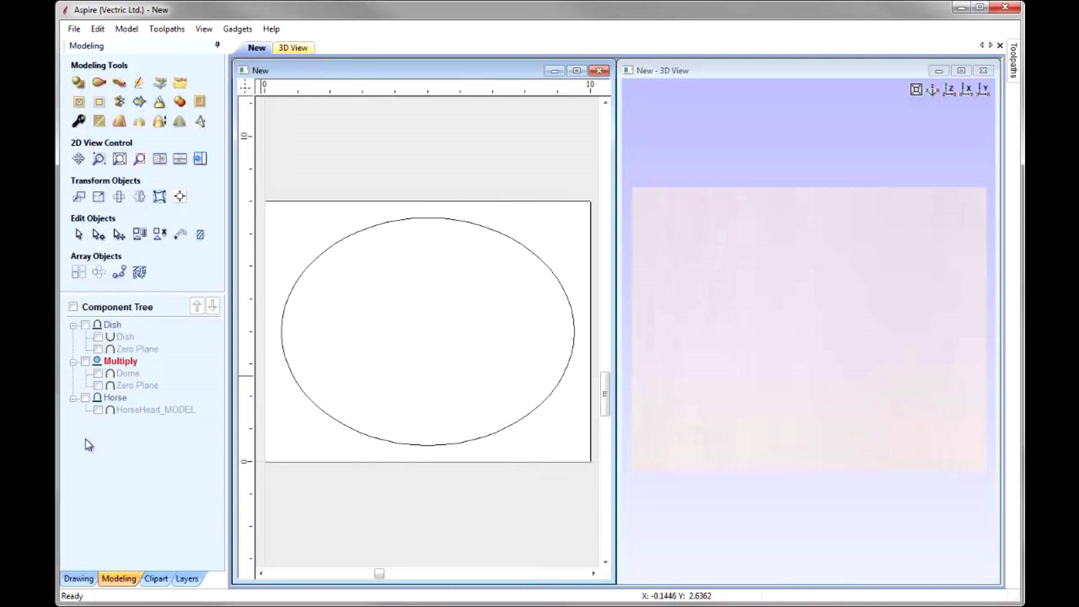
pyautogui.click(86, 397)
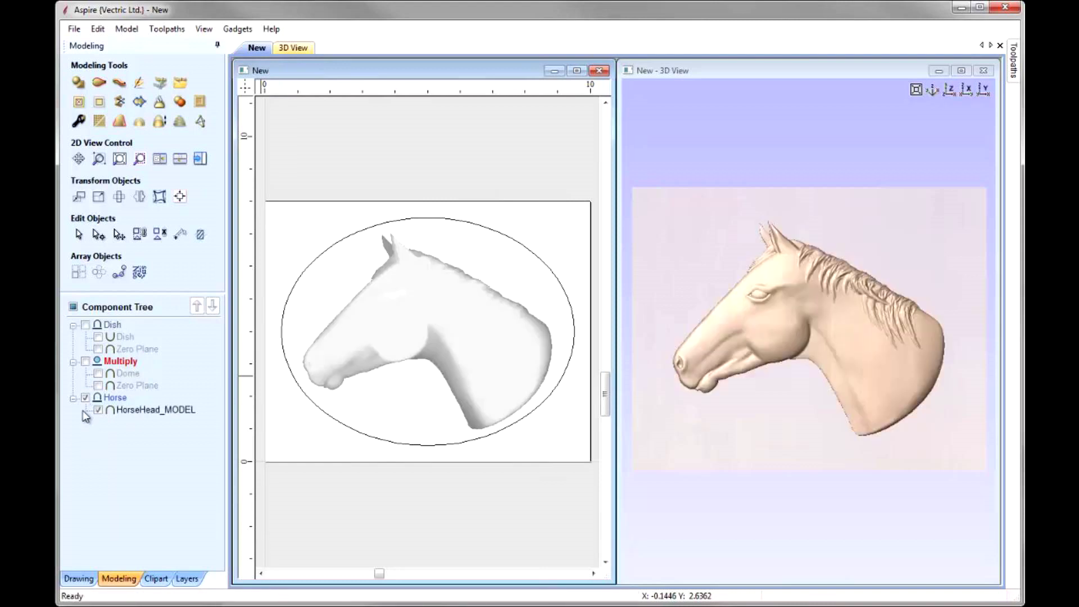
pyautogui.click(963, 71)
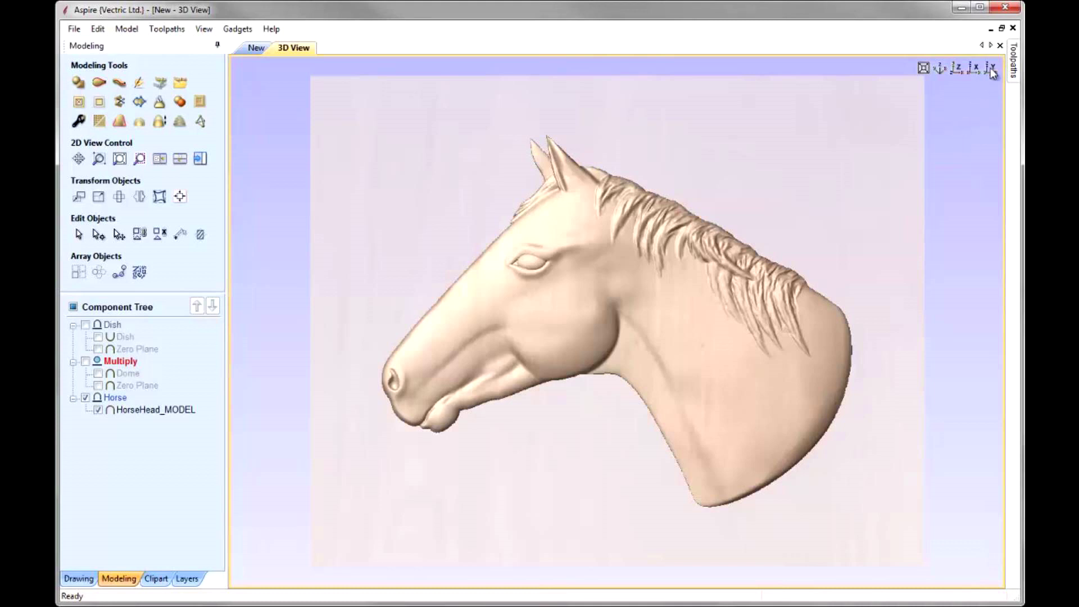
pyautogui.click(992, 70)
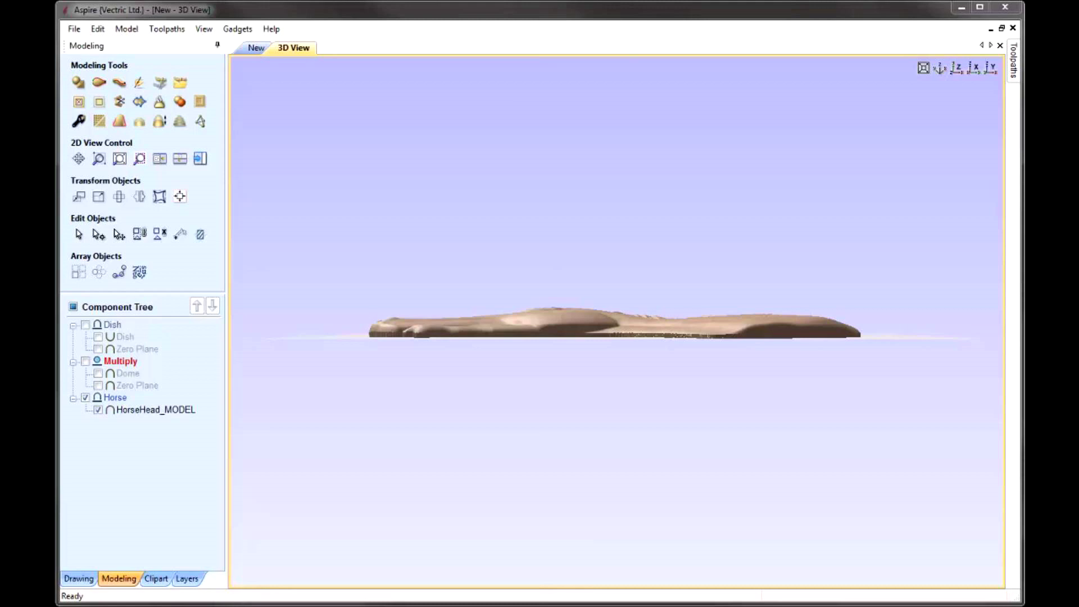
# - Make the Multiply and Dish levels visible again and inspect the combined relief at an angle
pyautogui.click(86, 363)
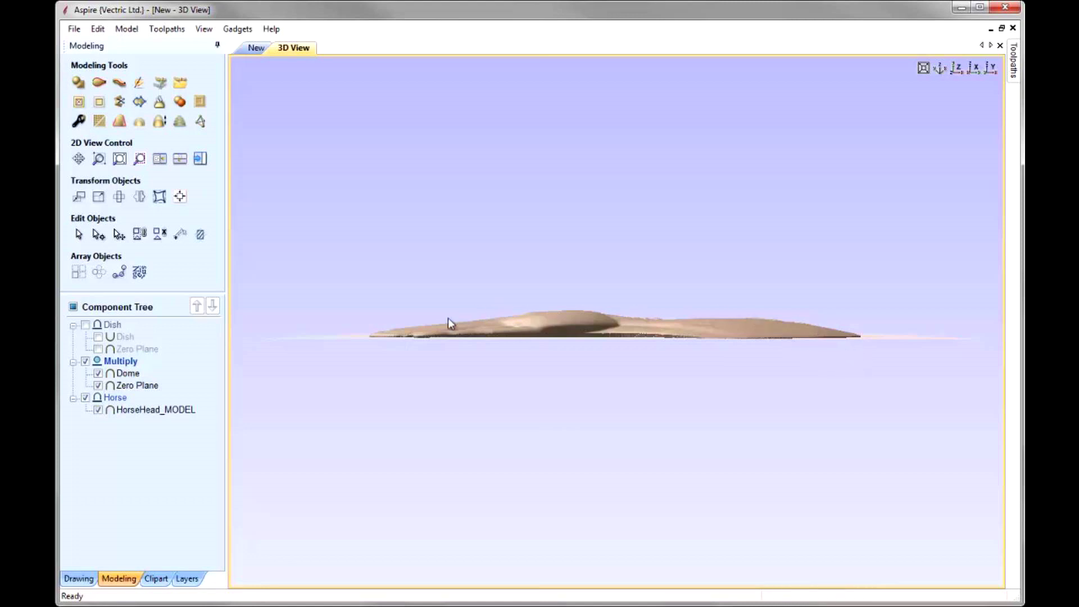
pyautogui.moveTo(700, 353); pyautogui.dragTo(549, 375)
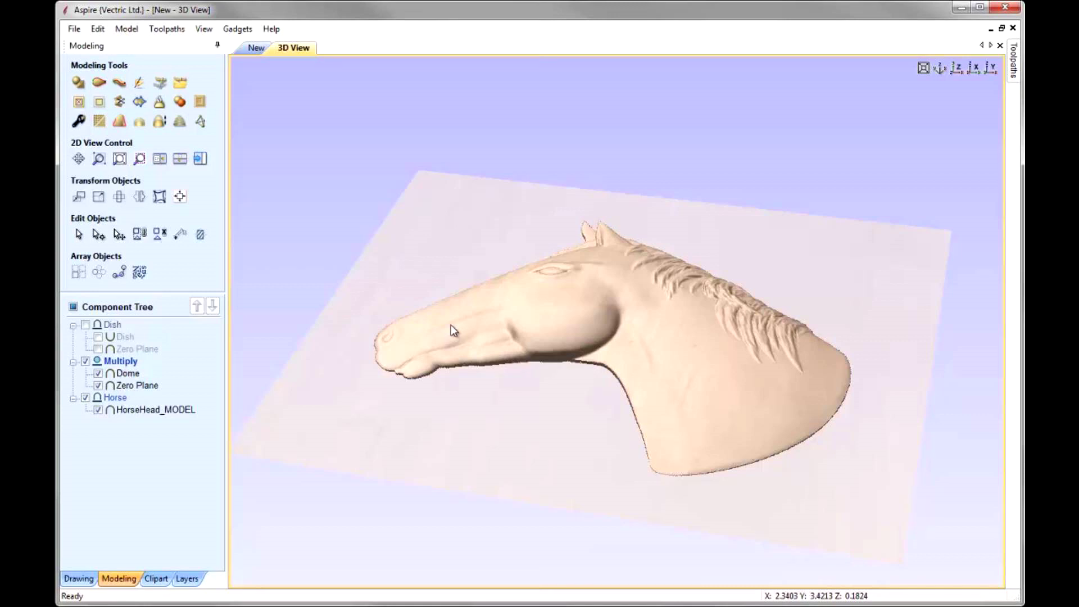
pyautogui.click(85, 325)
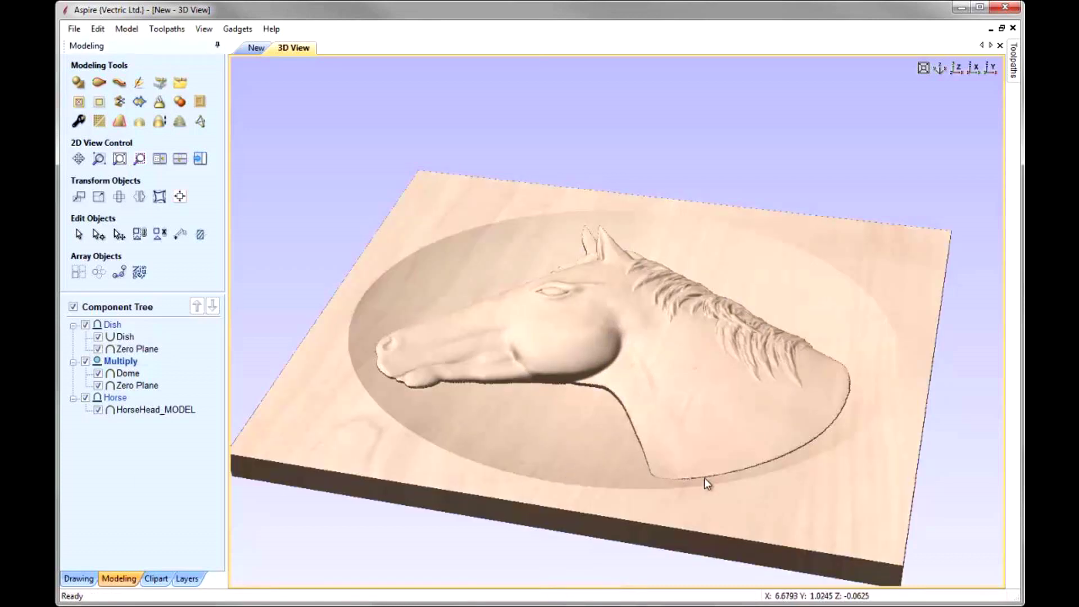
# - Inspect the combined relief from above and measure the overall model height
pyautogui.moveTo(696, 449); pyautogui.dragTo(621, 506)
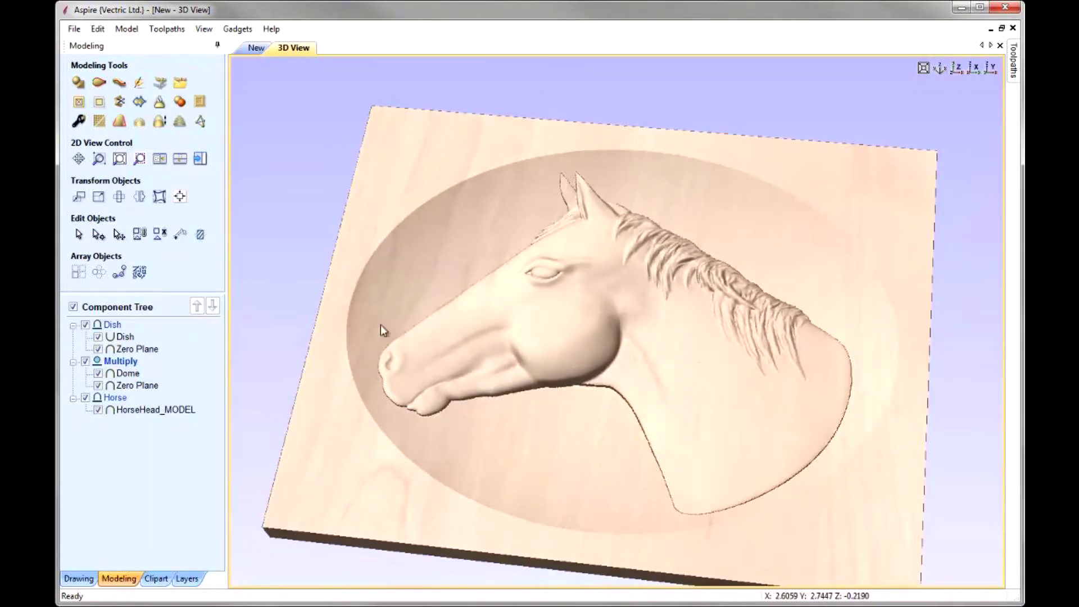
pyautogui.click(159, 122)
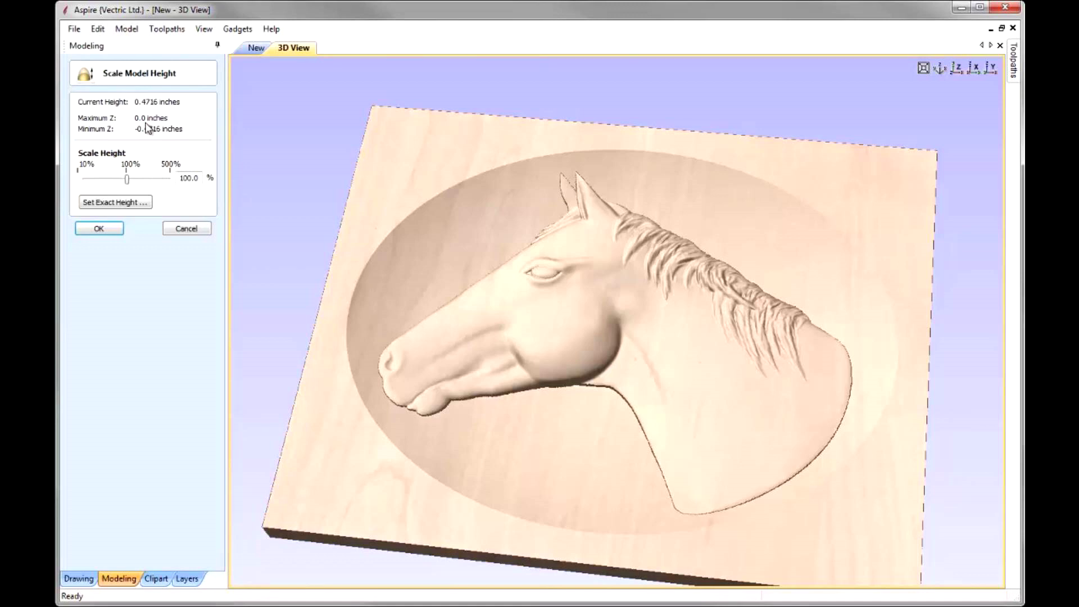
pyautogui.click(99, 228)
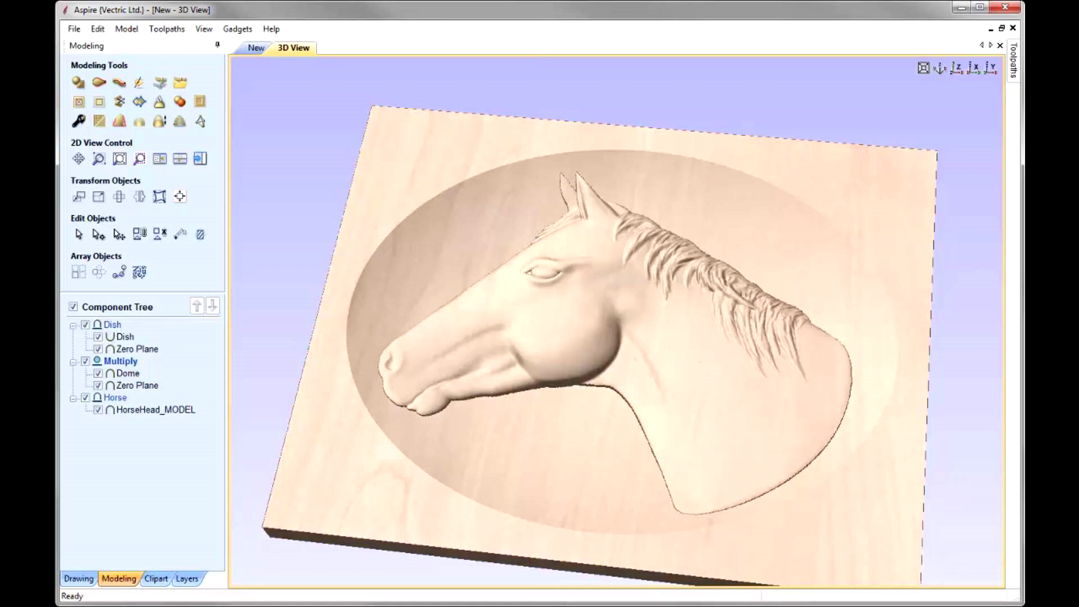
# - Highlight the horse head, Dish and Dome components in turn and read the Dome's height details
pyautogui.click(143, 411)
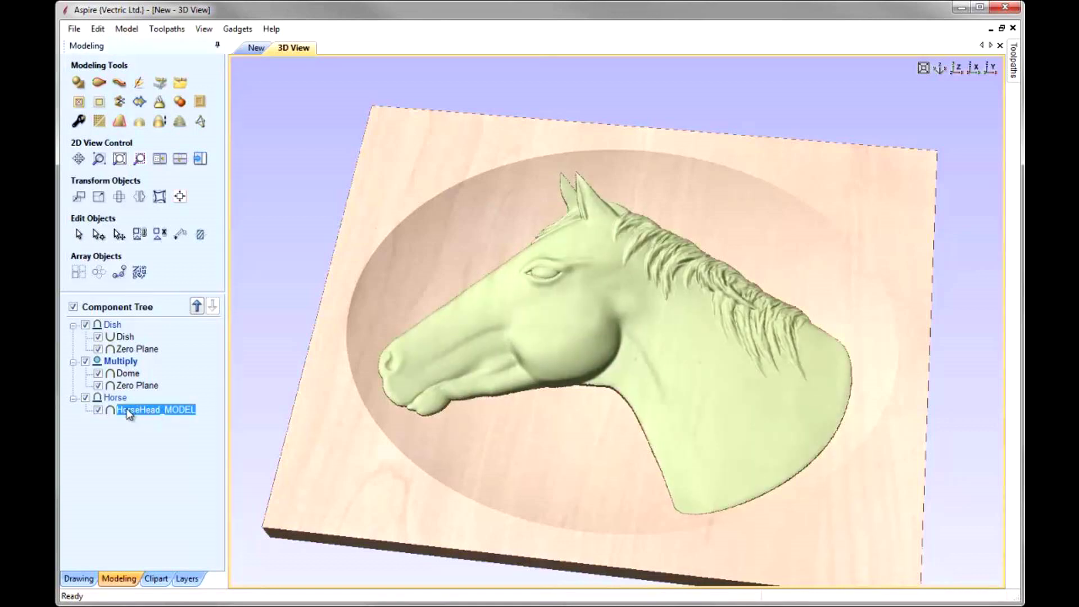
pyautogui.click(124, 338)
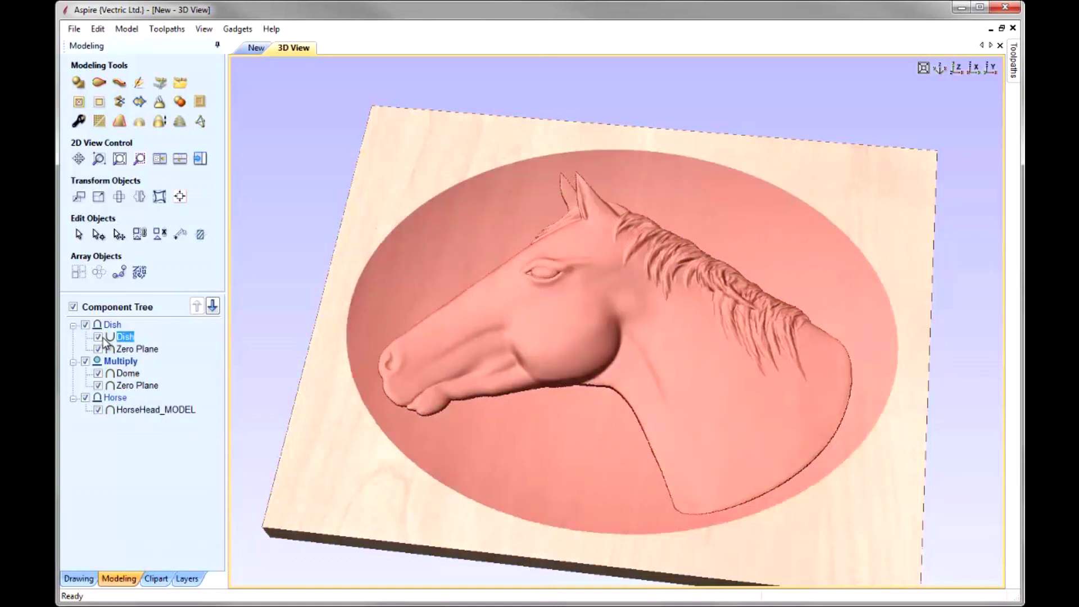
pyautogui.click(124, 373)
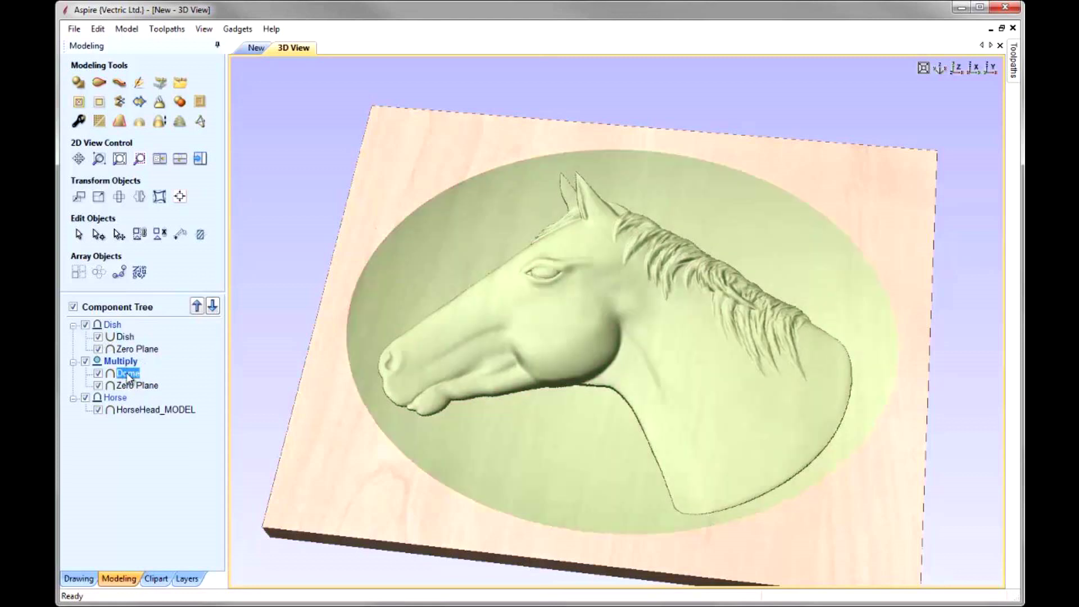
pyautogui.moveTo(129, 376)
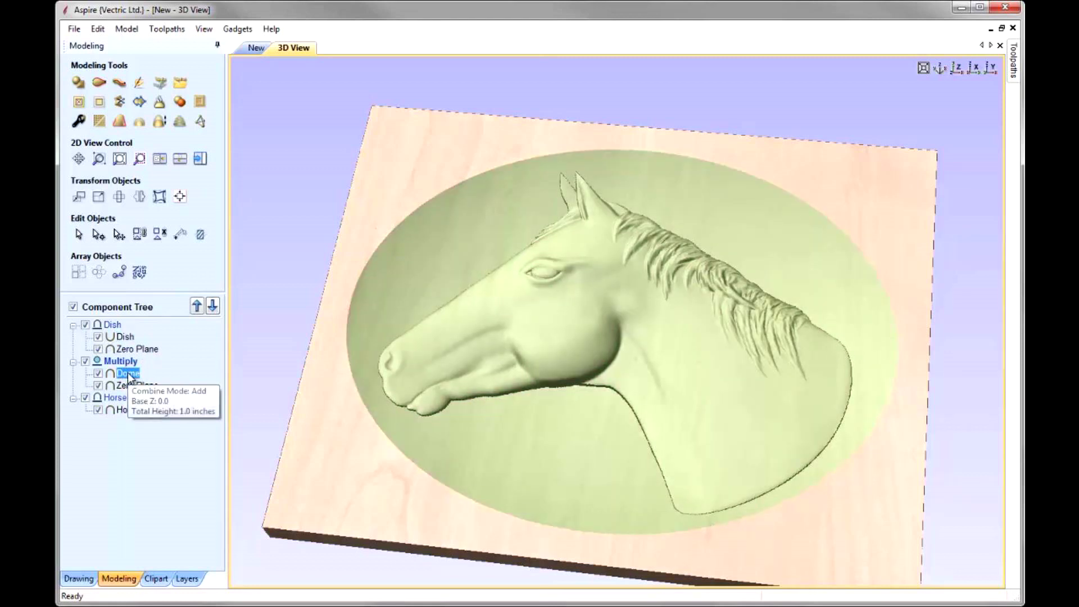
pyautogui.click(125, 337)
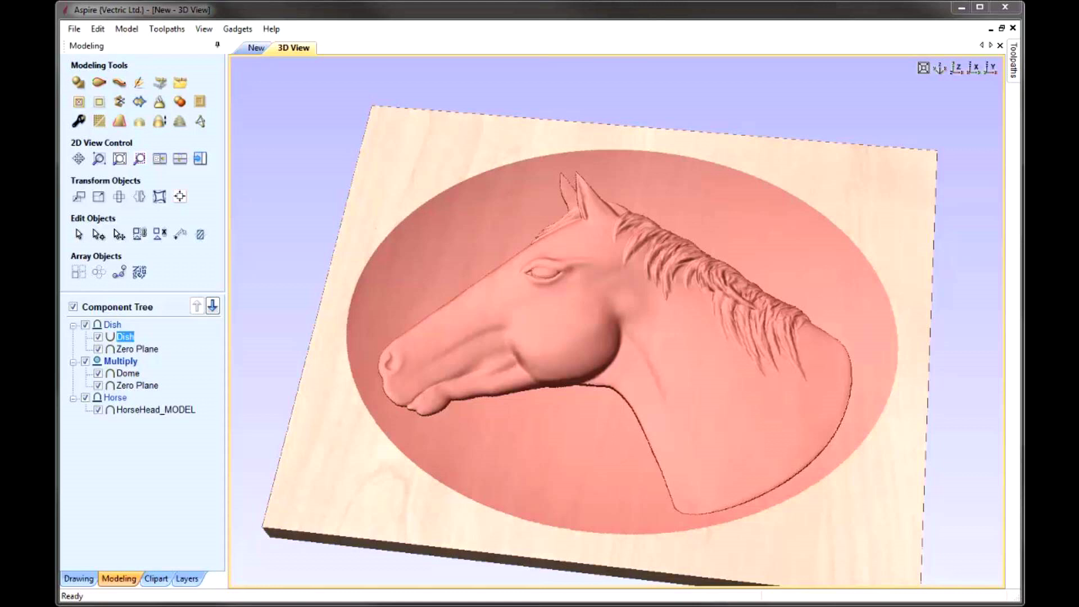
# - Show the 2D and 3D views side by side and bring the horse head component's 2D preview to the front
pyautogui.click(160, 158)
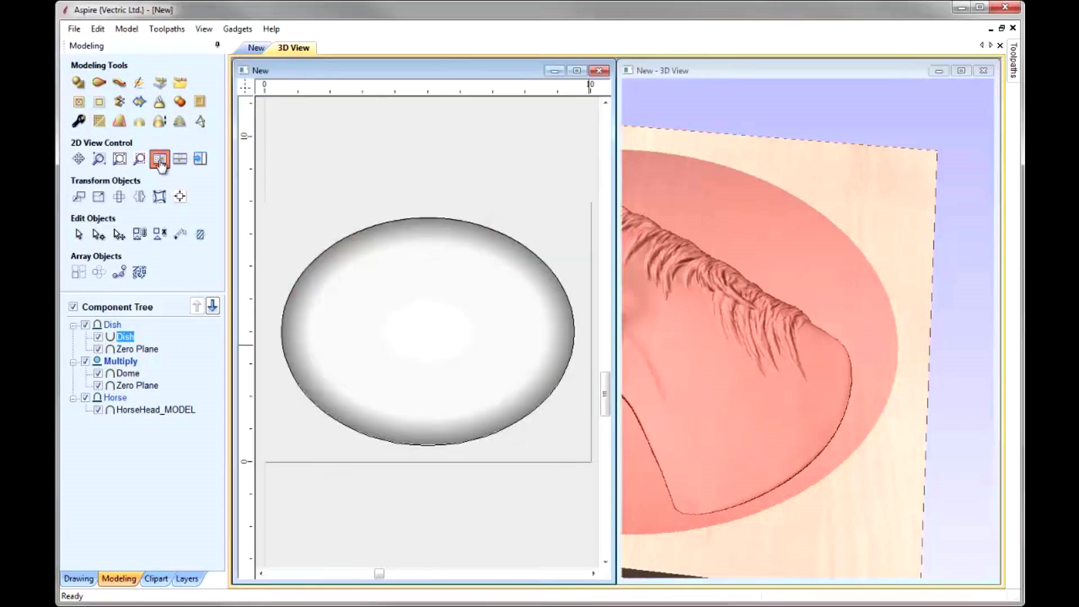
pyautogui.click(162, 410)
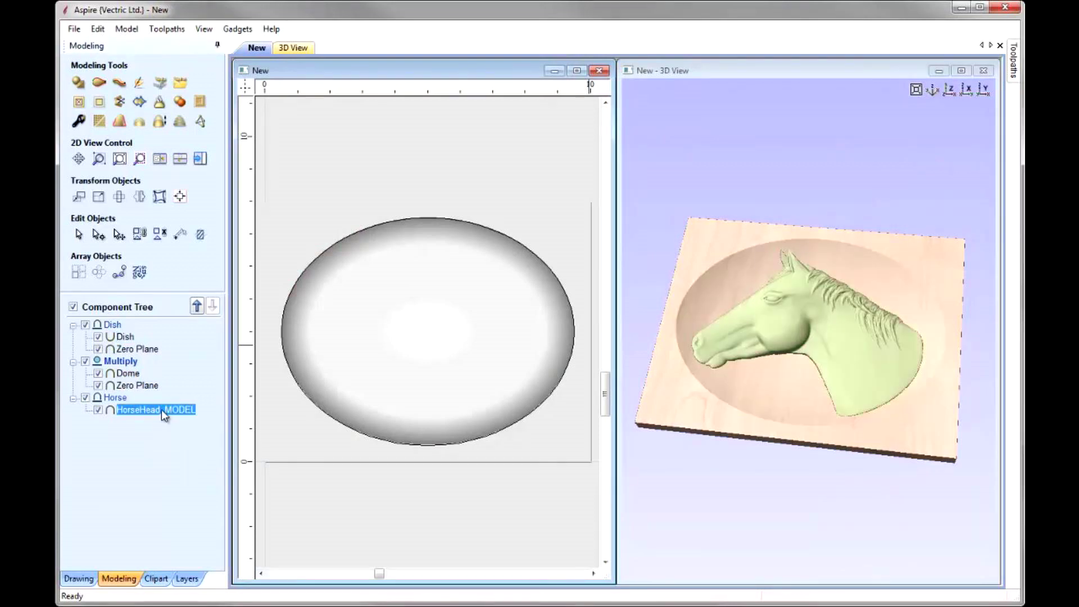
pyautogui.rightClick(160, 410)
pyautogui.moveTo(265, 440)
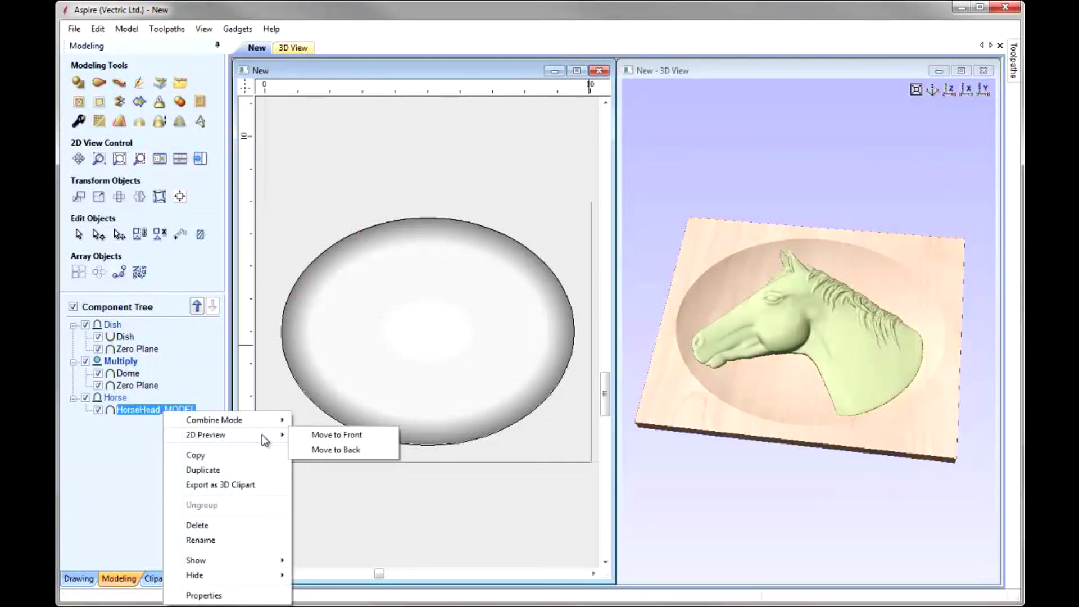
pyautogui.click(367, 436)
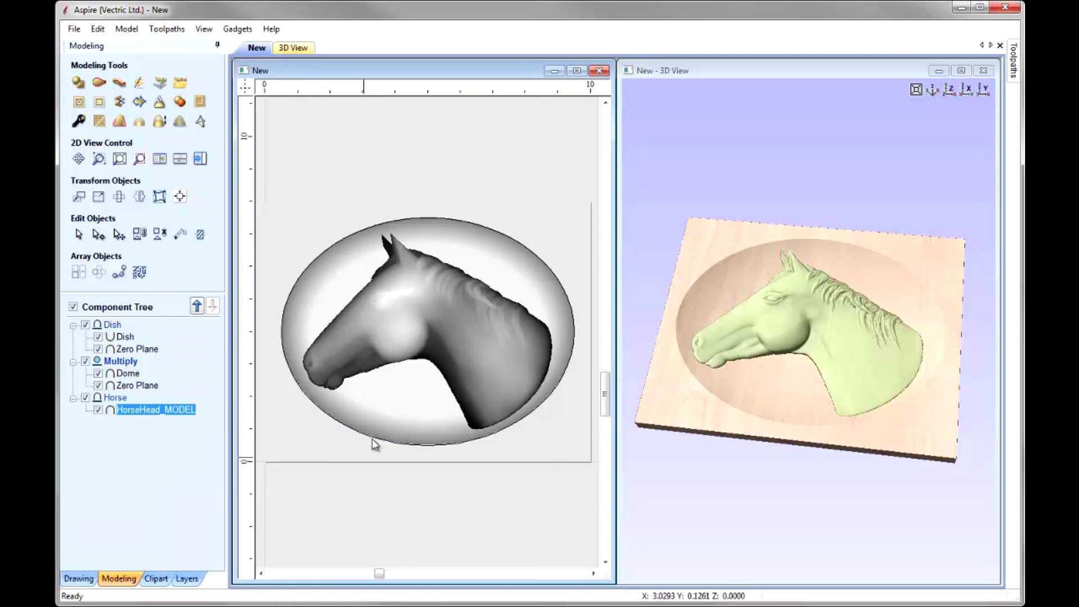
# - Move the horse head right and slightly down so its neck overlaps the oval's edge, and enlarge it to about 8.09 x 6.38 inches
pyautogui.click(427, 339)
pyautogui.moveTo(406, 313); pyautogui.dragTo(434, 320)
pyautogui.moveTo(950, 475); pyautogui.dragTo(897, 400)
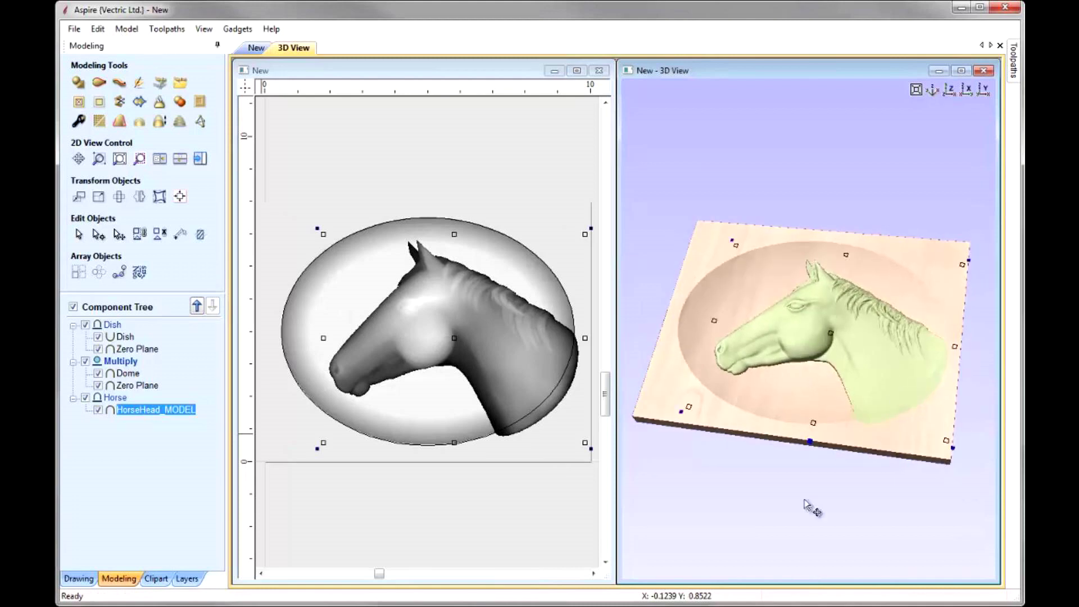
pyautogui.click(797, 528)
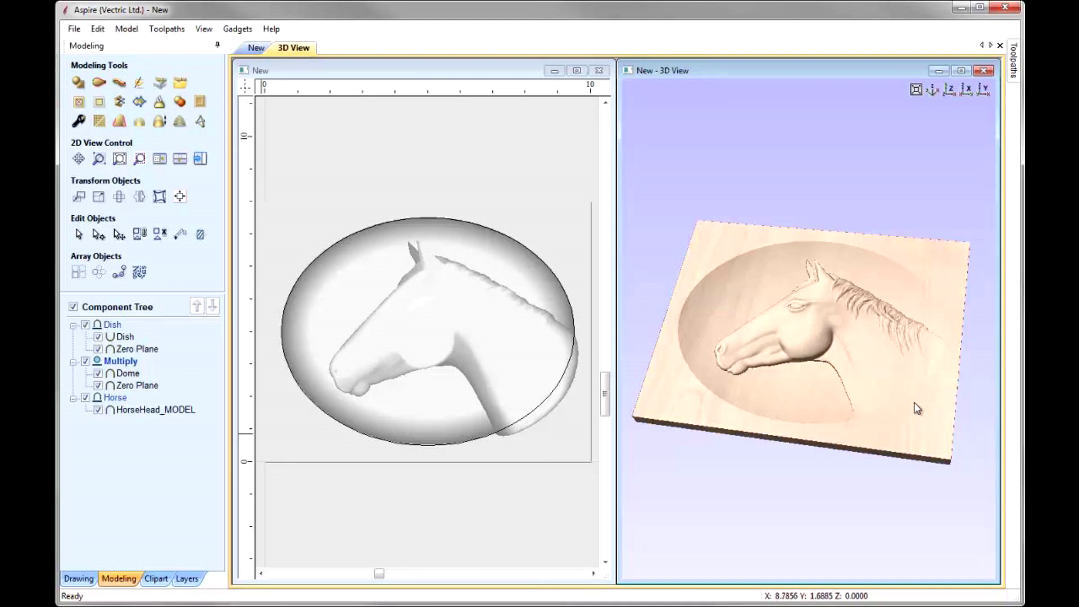
pyautogui.moveTo(905, 414)
pyautogui.mouseDown()
pyautogui.moveTo(886, 365)
pyautogui.moveTo(875, 389)
pyautogui.moveTo(903, 394)
pyautogui.moveTo(901, 416)
pyautogui.mouseUp()
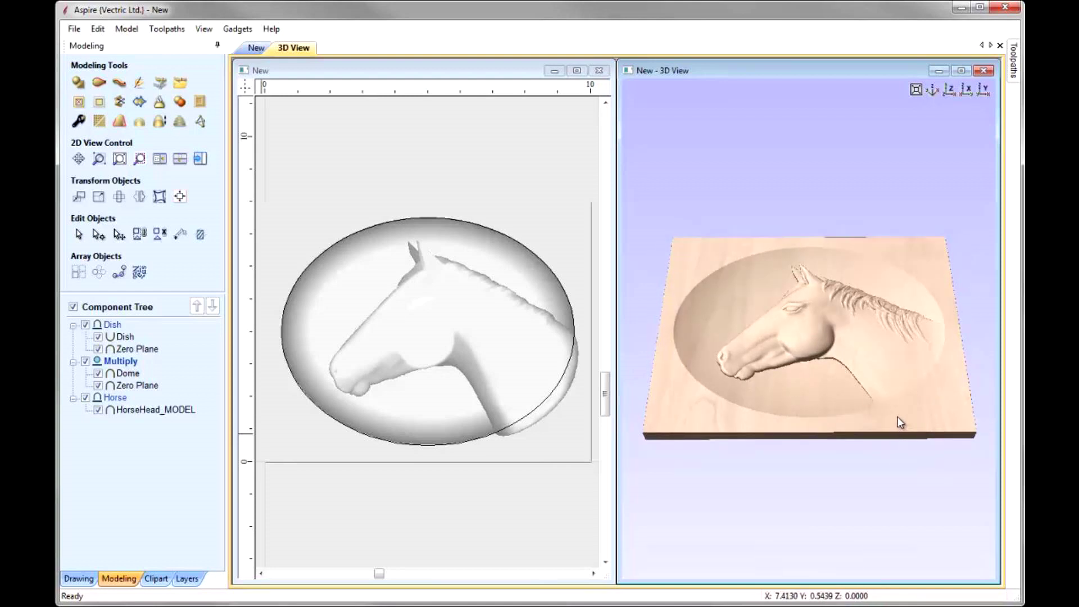
pyautogui.moveTo(899, 423); pyautogui.dragTo(722, 363)
pyautogui.click(416, 324)
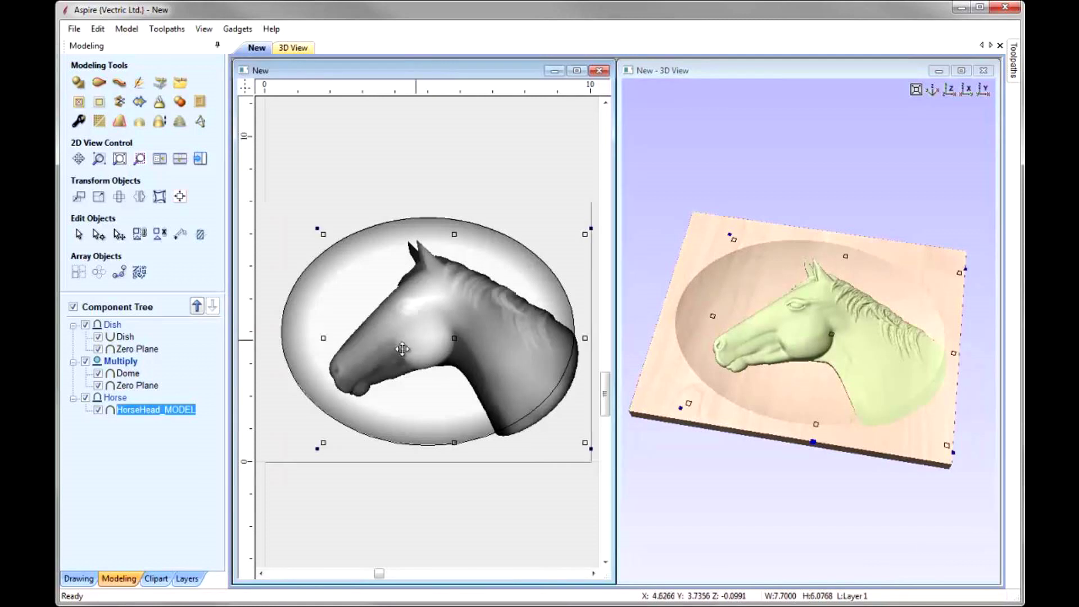
pyautogui.moveTo(322, 234); pyautogui.dragTo(308, 229)
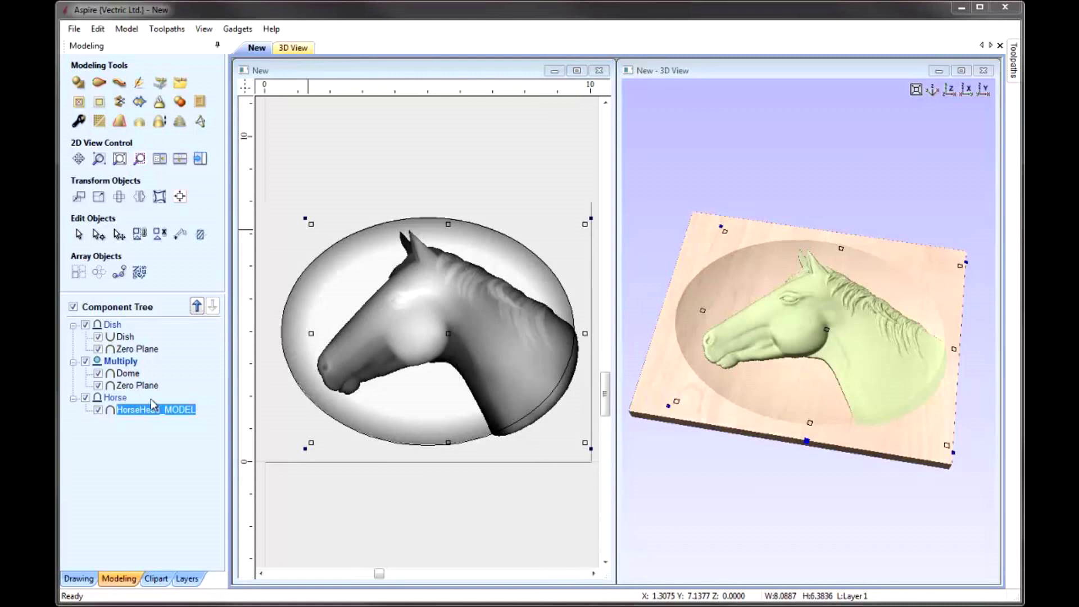
# - Set the horse head's shape height to 0.43 inches and base height to 0.05 inches, and check the overall model height
pyautogui.click(78, 121)
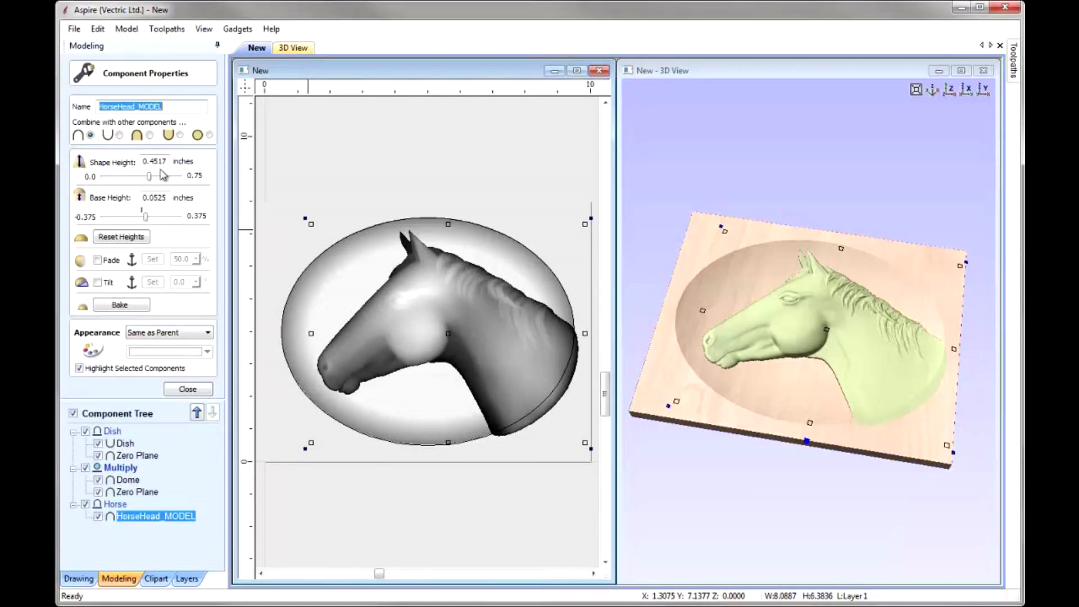
pyautogui.moveTo(155, 161); pyautogui.dragTo(192, 168)
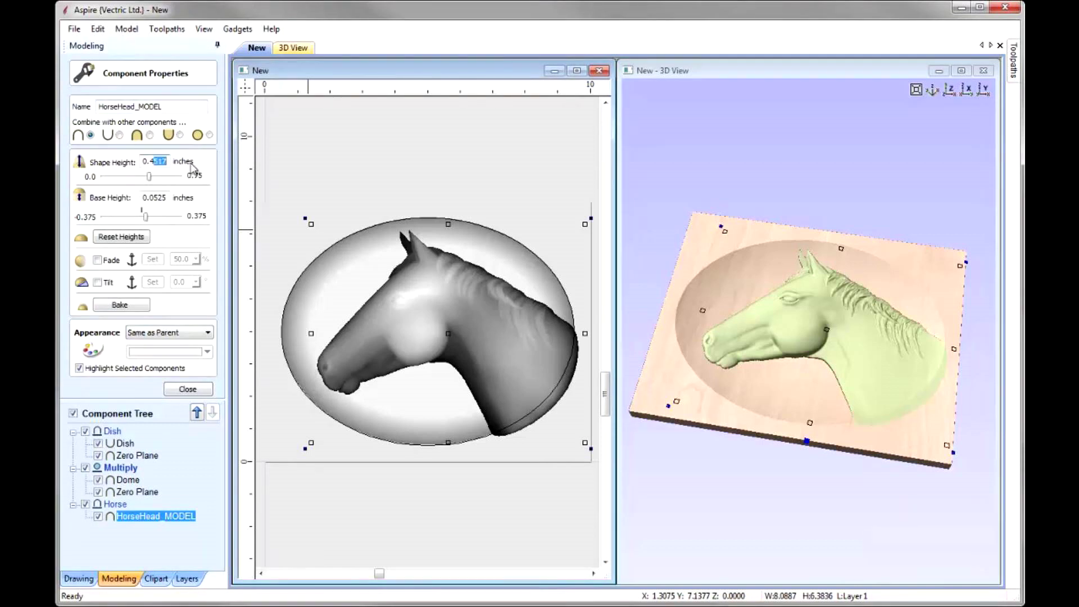
pyautogui.write('3')
pyautogui.press('Return')
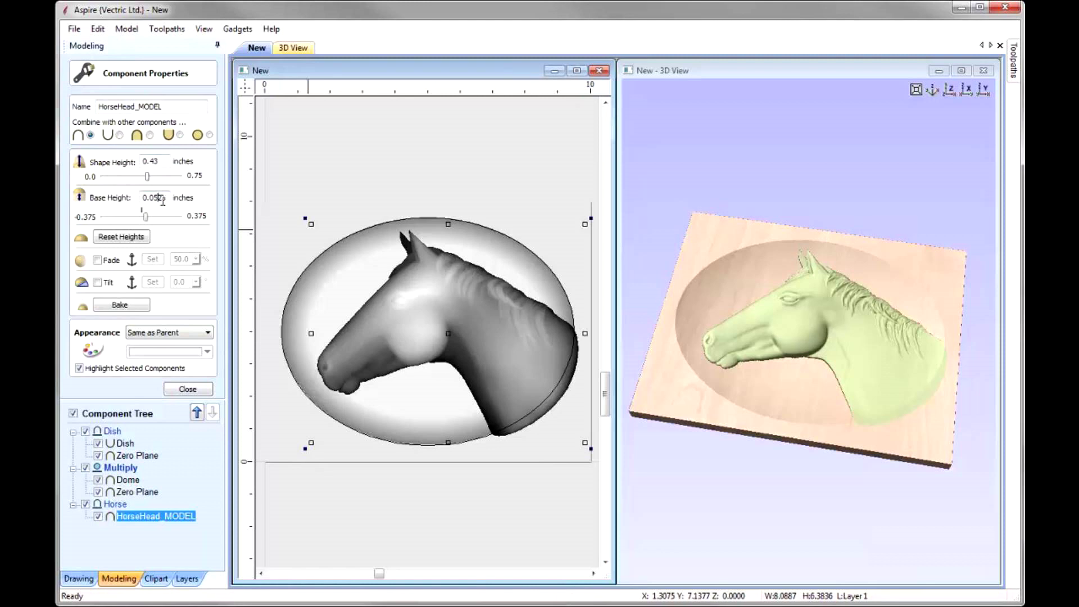
pyautogui.moveTo(158, 198); pyautogui.dragTo(173, 200)
pyautogui.press('BackSpace')
pyautogui.press('Return')
pyautogui.click(188, 389)
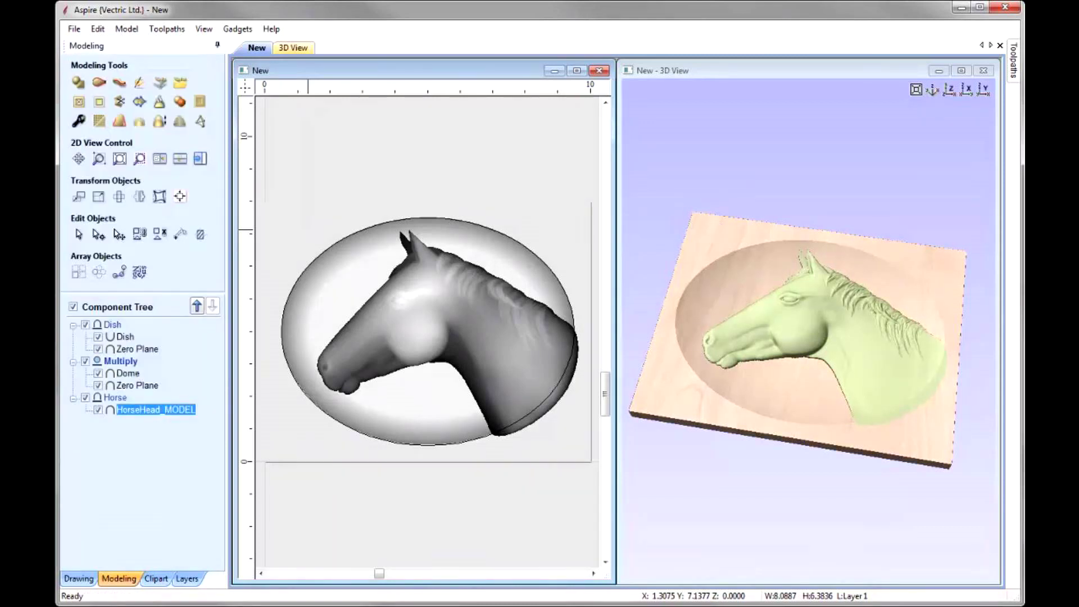
pyautogui.click(160, 122)
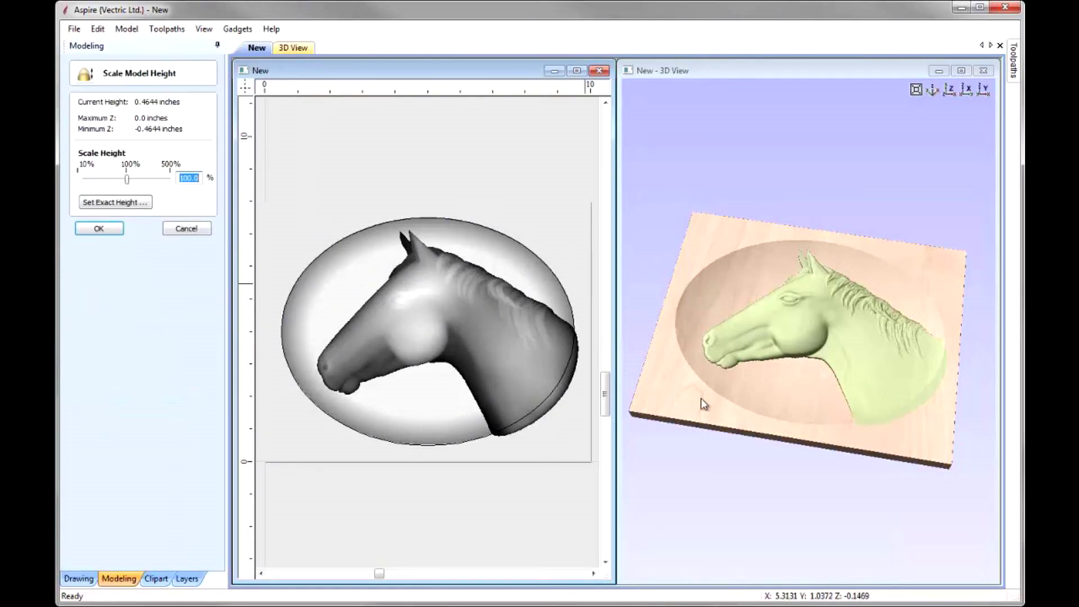
pyautogui.click(112, 232)
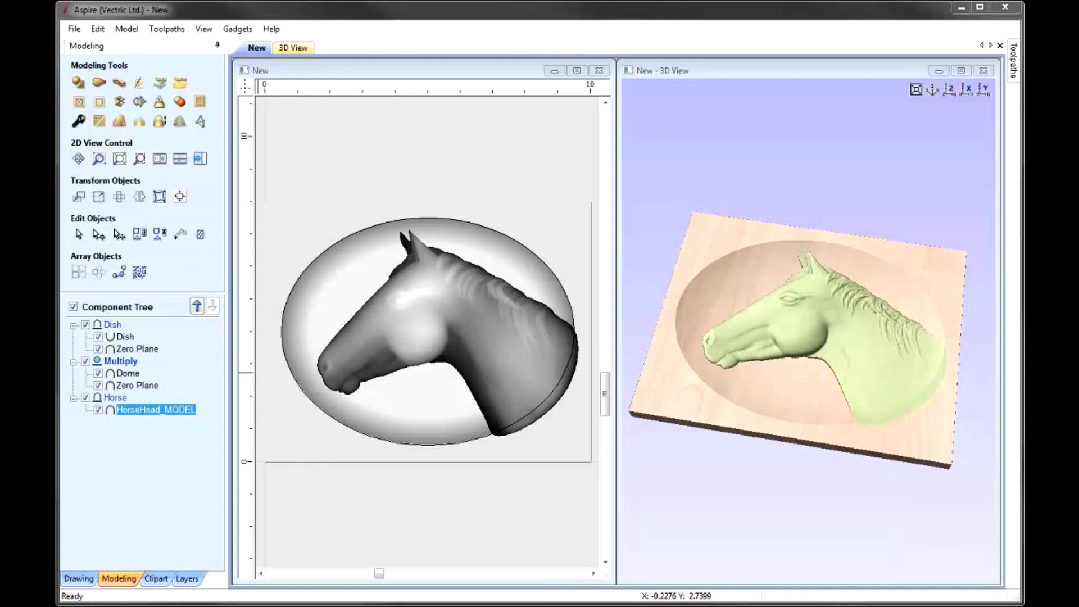
# - Save the project as Dish_MODEL in the Dish_Files folder
pyautogui.click(73, 29)
pyautogui.click(117, 106)
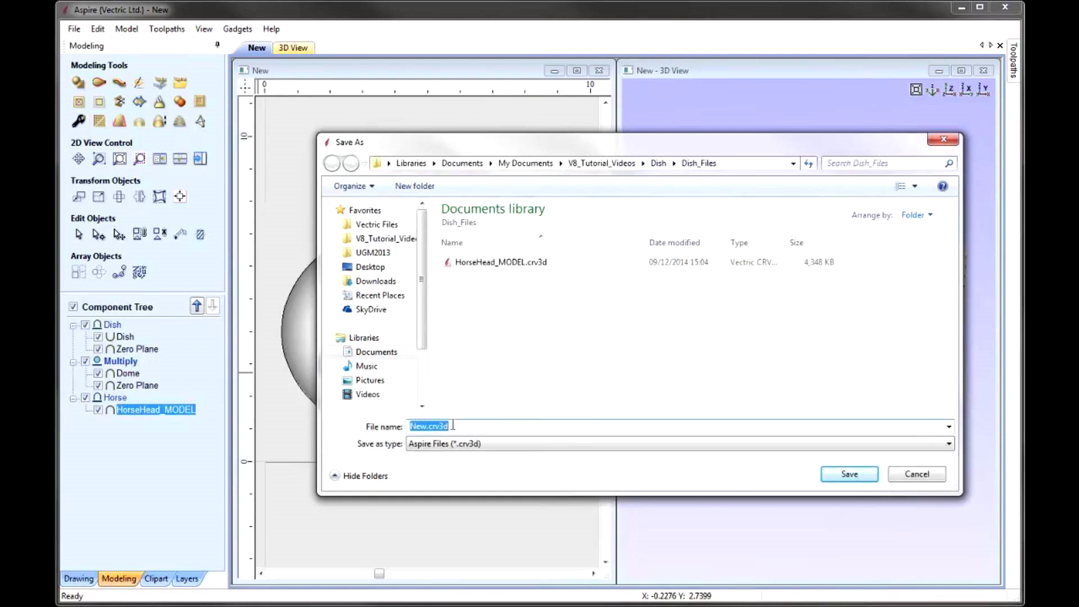
pyautogui.write('Dish_MODEL')
pyautogui.click(849, 475)
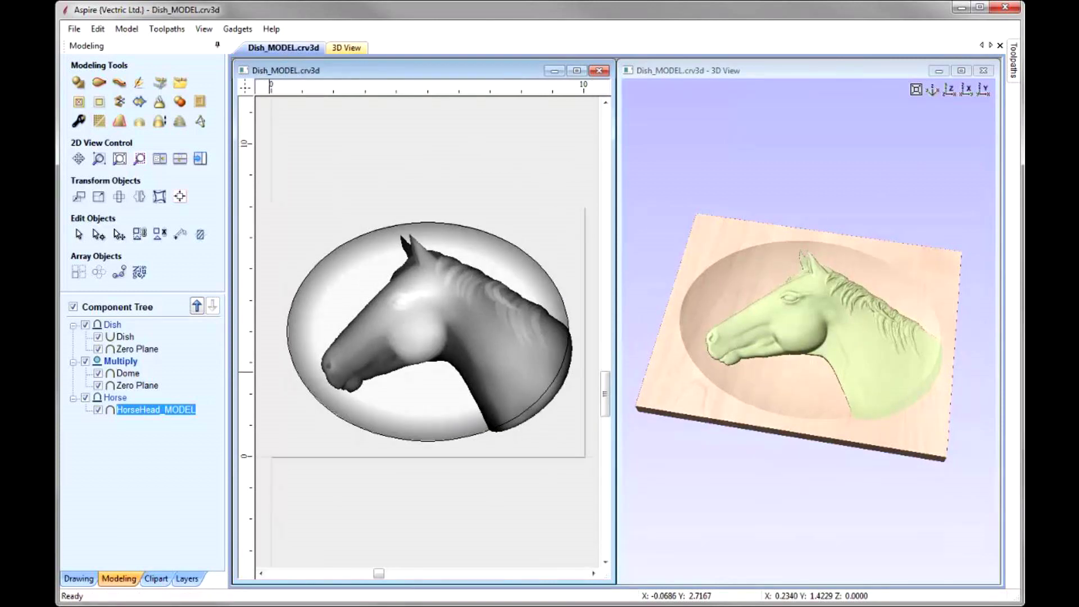
# - Switch to the toolpath layout and review the material setup, keeping its settings
pyautogui.click(201, 159)
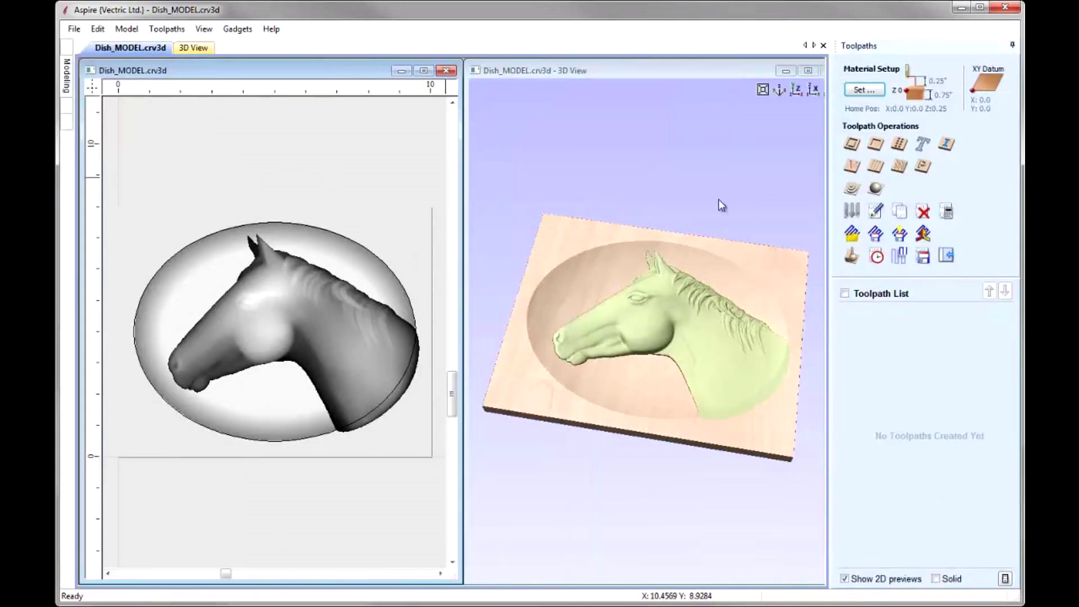
pyautogui.click(864, 93)
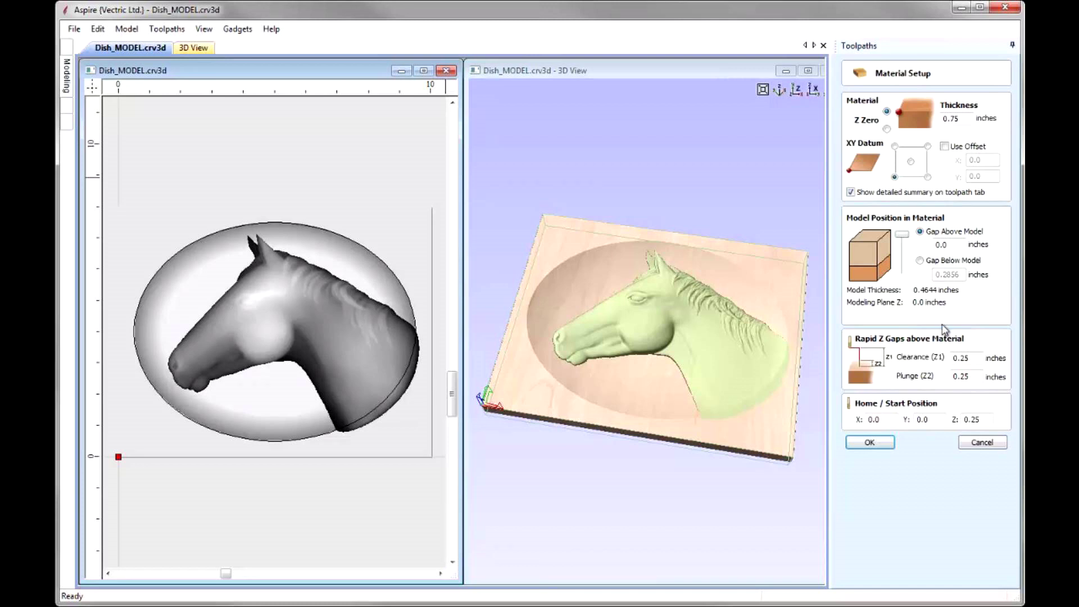
pyautogui.click(870, 442)
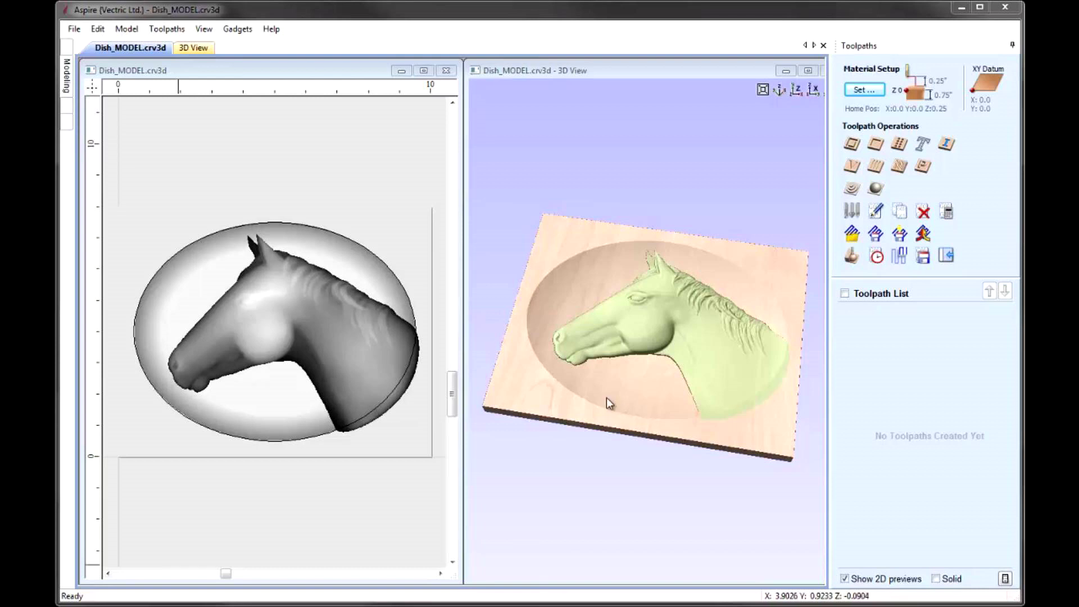
# - Start a Finish Machining Toolpath for the oval vector using the 0.125 inch Ball Nose, and accept its cutting parameters
pyautogui.click(395, 275)
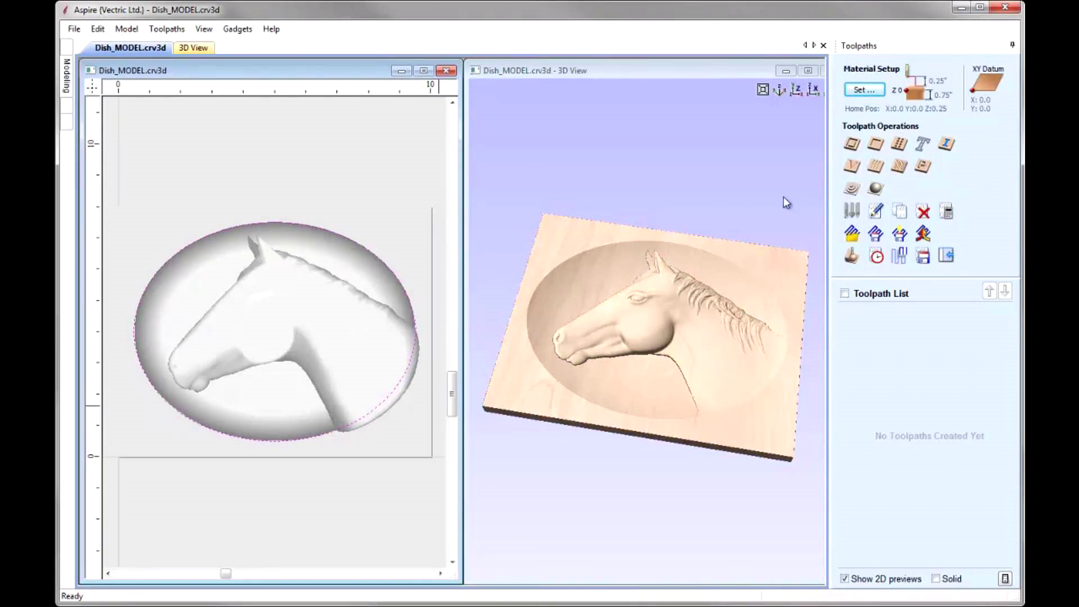
pyautogui.click(875, 190)
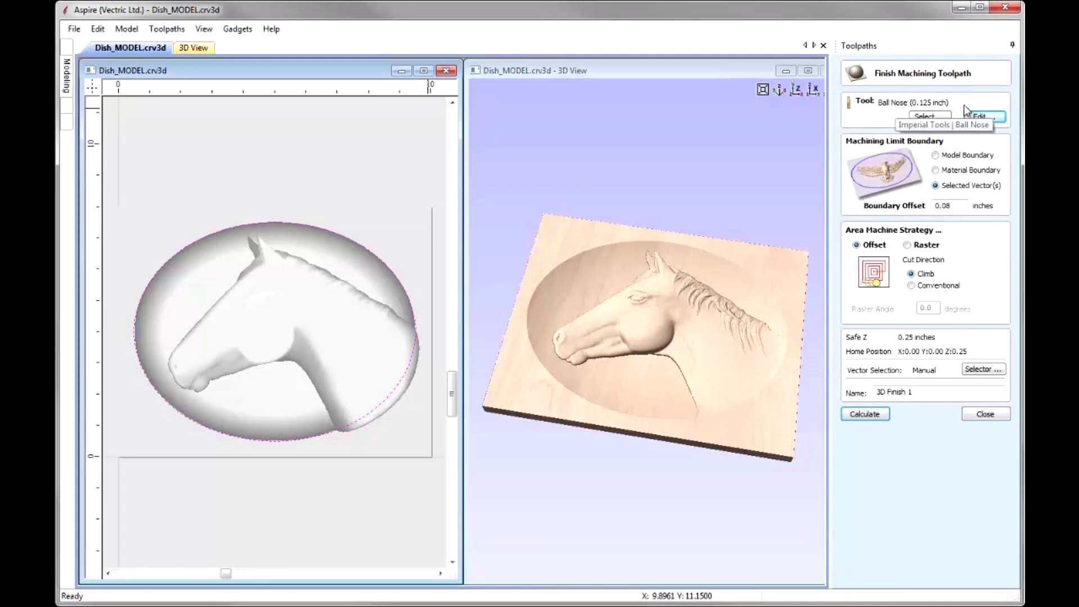
pyautogui.click(995, 118)
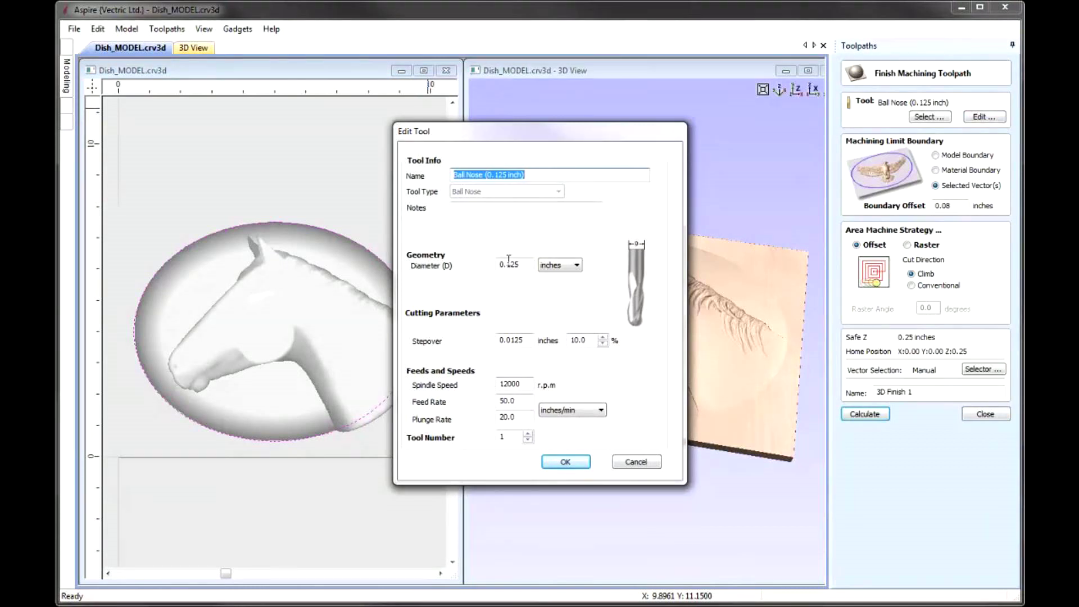
pyautogui.click(566, 462)
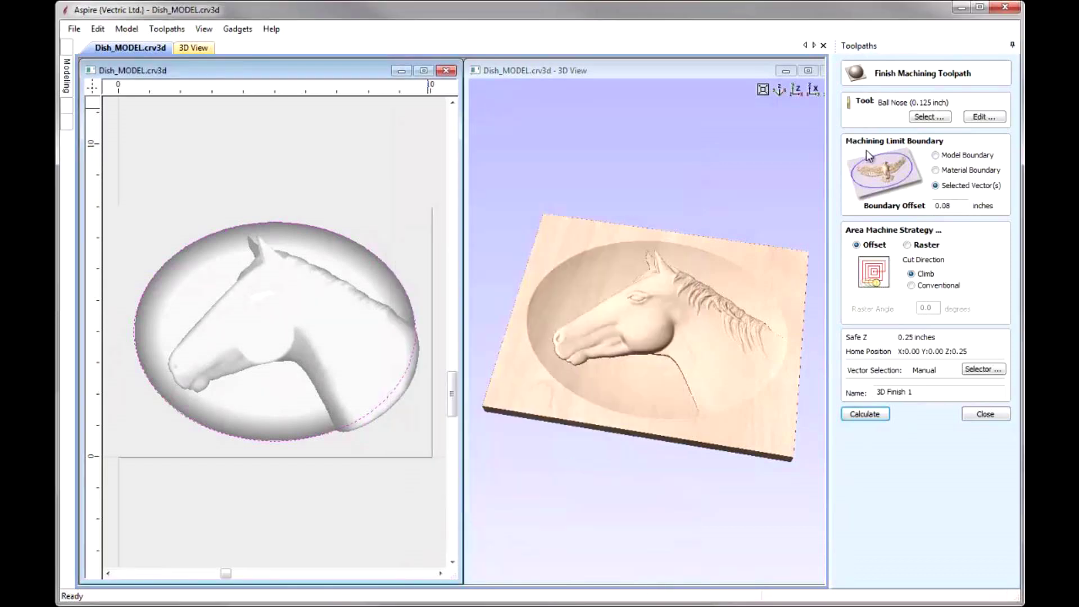
# - Limit machining to the selected vector with a boundary offset of 0.0 inches, and choose the Raster strategy
pyautogui.click(965, 189)
pyautogui.click(949, 205)
pyautogui.press('BackSpace')
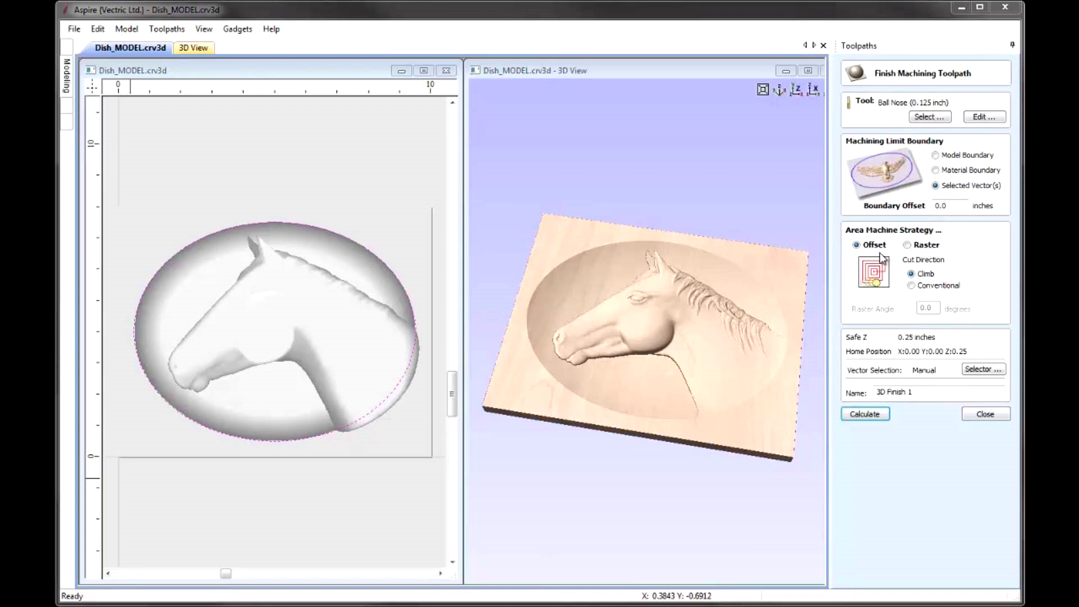
pyautogui.click(910, 247)
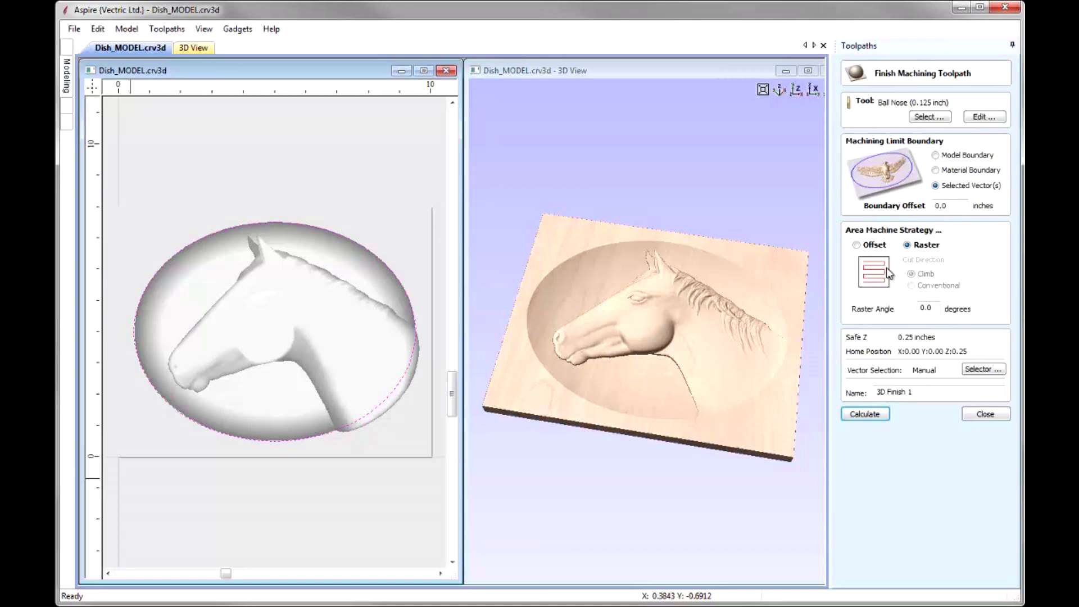
# - Name the toolpath 3D Finish and calculate it
pyautogui.click(929, 389)
pyautogui.press('BackSpace')
pyautogui.click(872, 417)
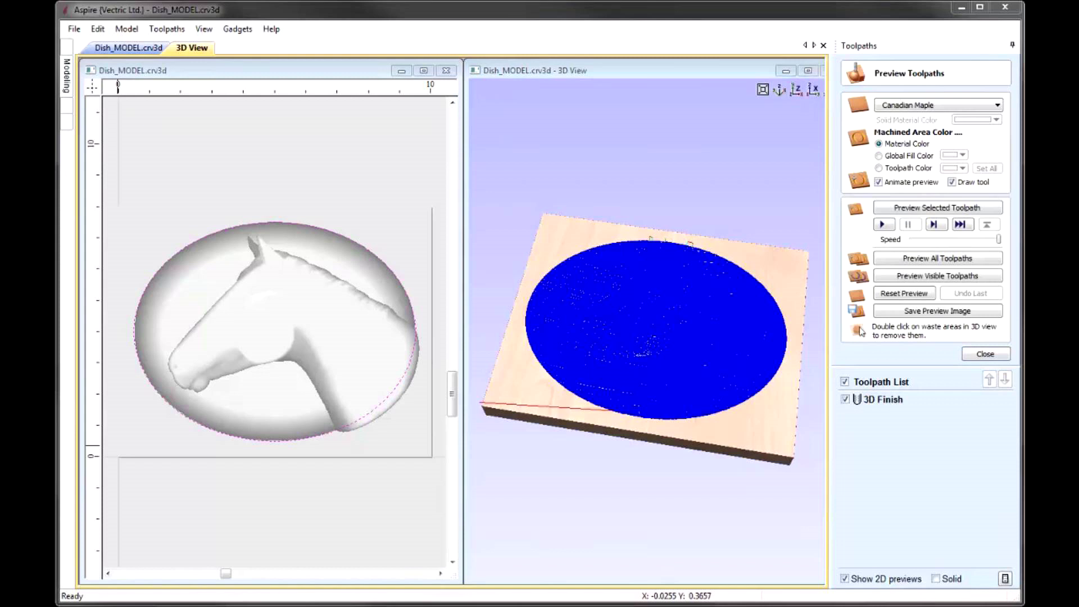
# - Enlarge the 3D view, preview the 3D Finish toolpath in Canadian Maple, and inspect the simulated carving
pyautogui.click(810, 70)
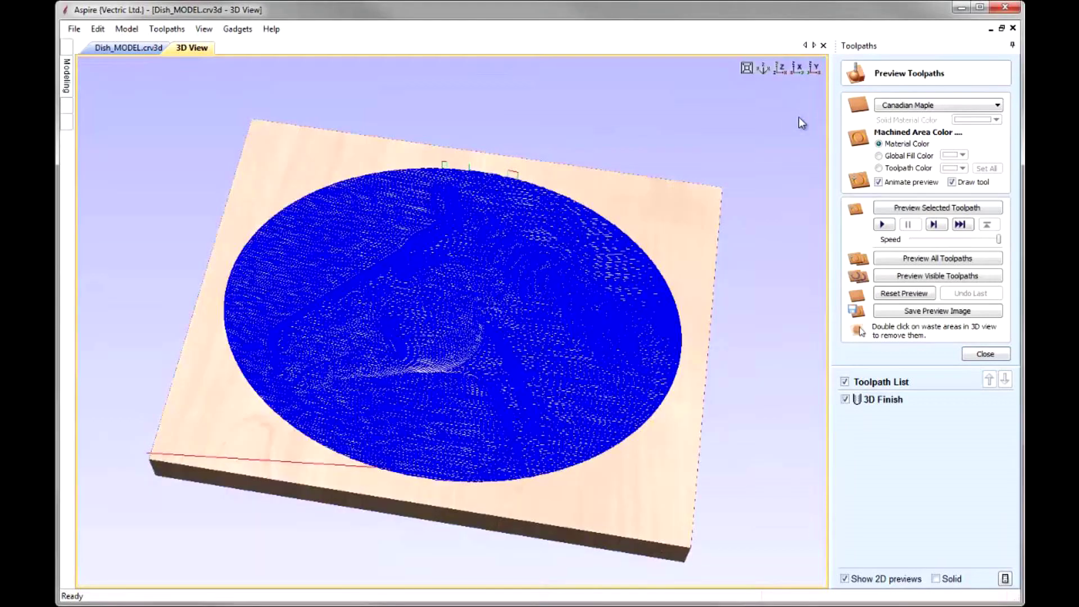
pyautogui.moveTo(648, 333); pyautogui.dragTo(669, 394)
pyautogui.click(942, 208)
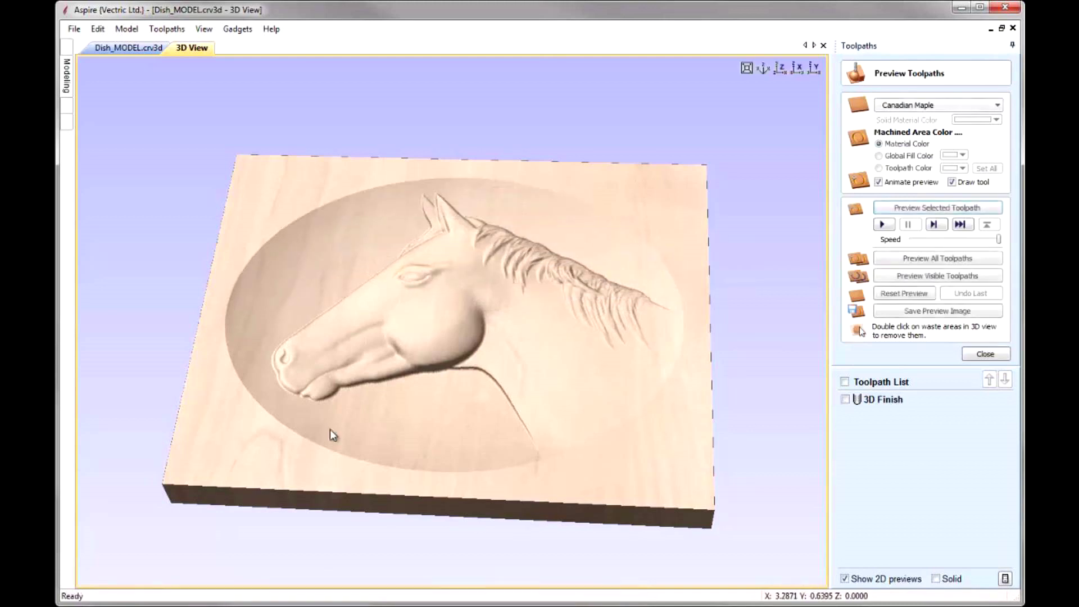
pyautogui.moveTo(335, 425); pyautogui.dragTo(416, 387)
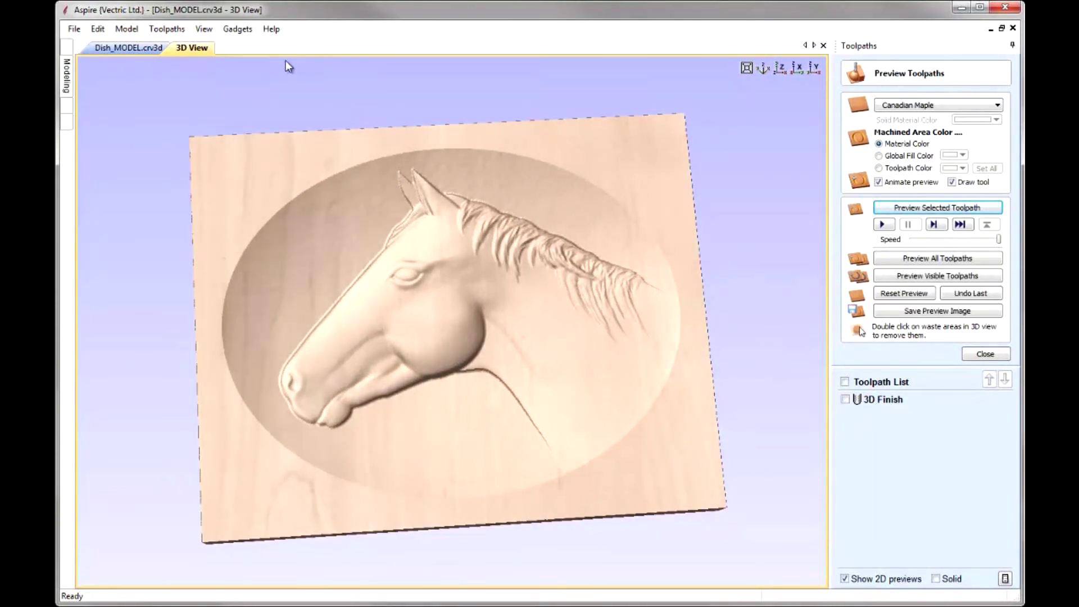
pyautogui.moveTo(485, 359); pyautogui.dragTo(427, 337)
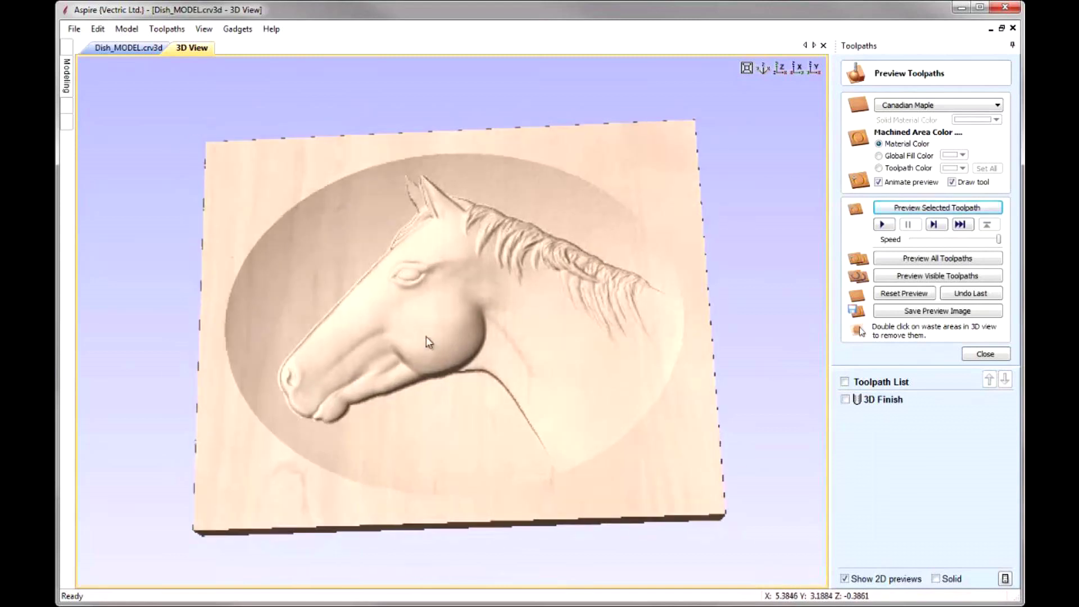
pyautogui.click(984, 353)
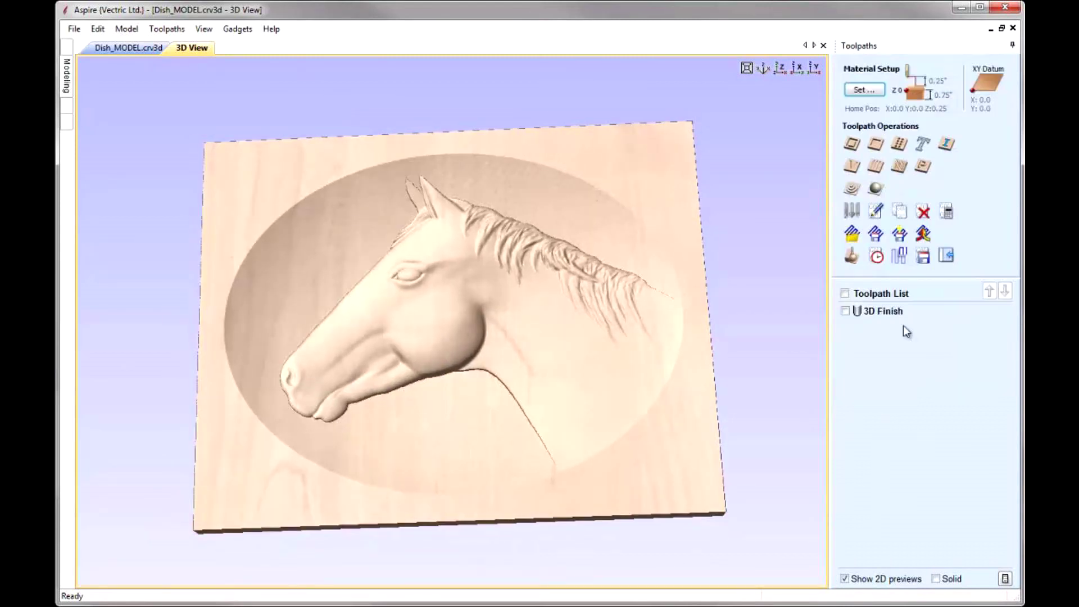
# - Review the save options for the 3D Finish toolpath, including the post processor choices and output file dialog, without saving it
pyautogui.click(922, 257)
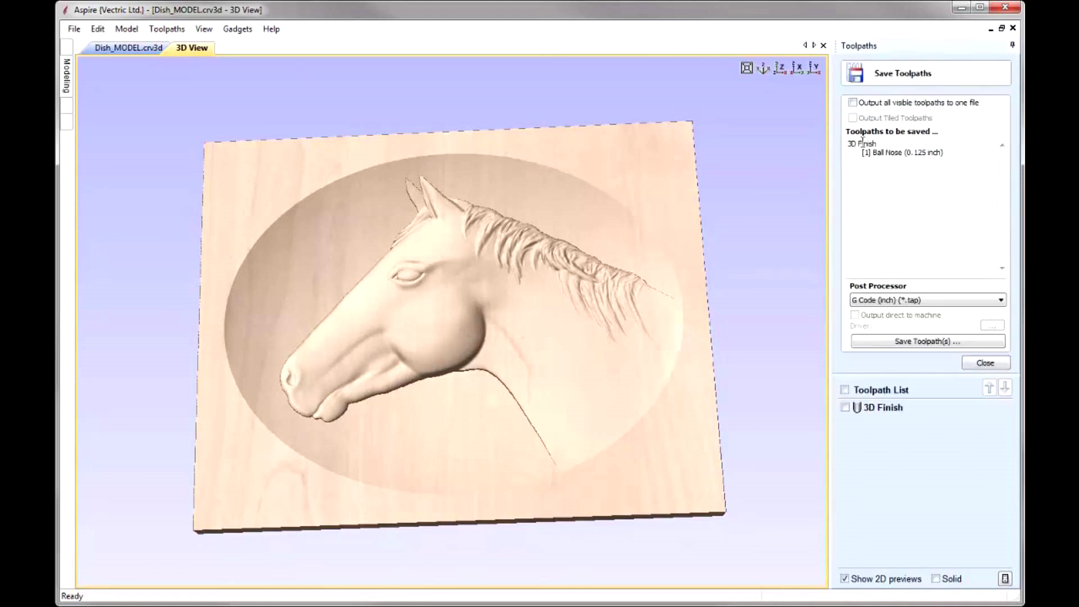
pyautogui.click(944, 301)
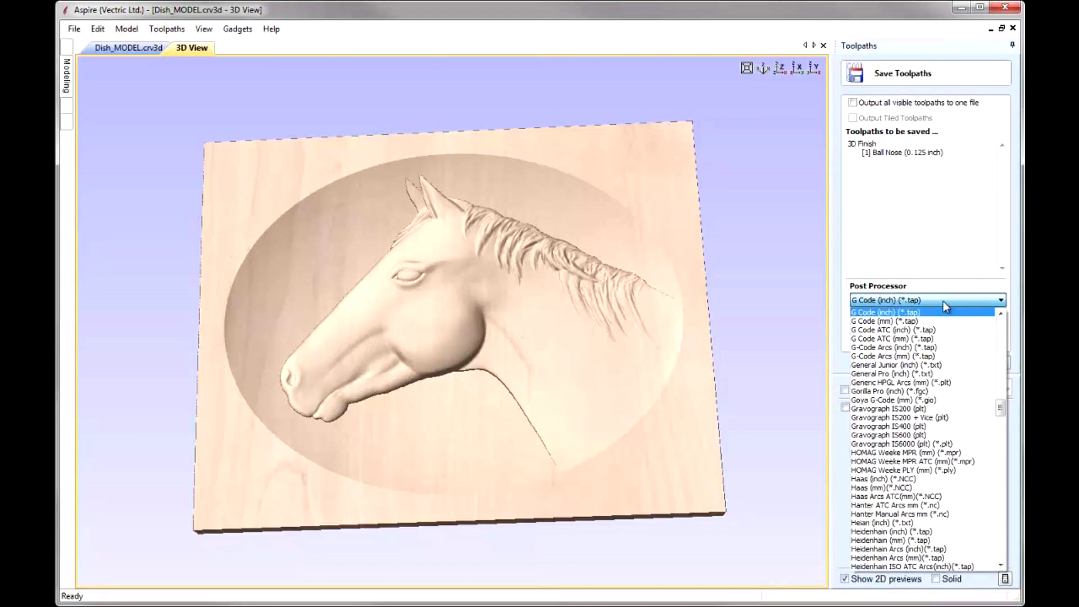
pyautogui.click(944, 302)
pyautogui.click(928, 343)
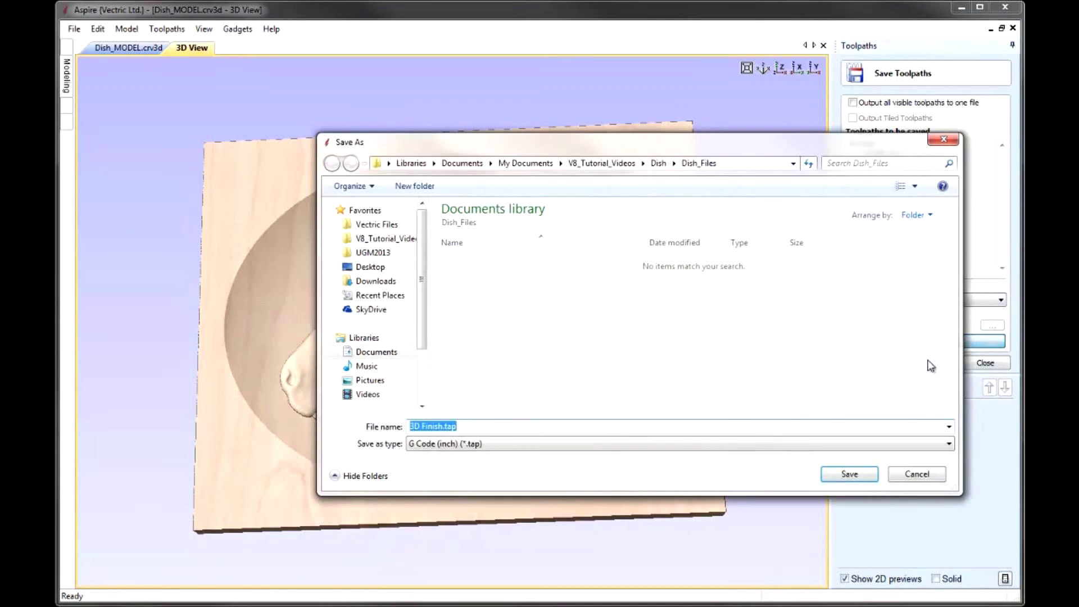
pyautogui.click(936, 476)
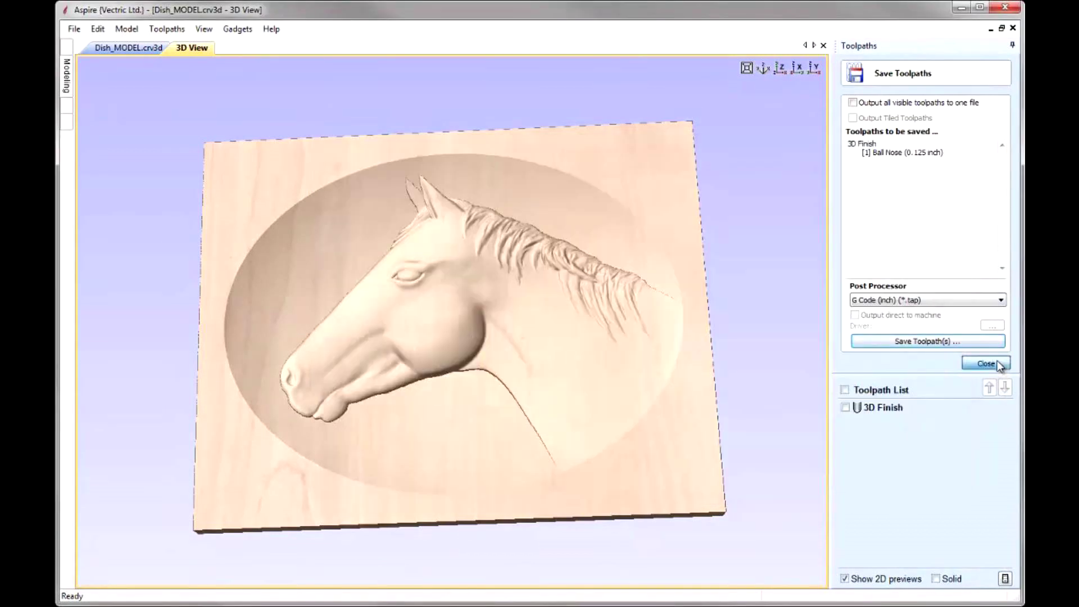
pyautogui.click(997, 363)
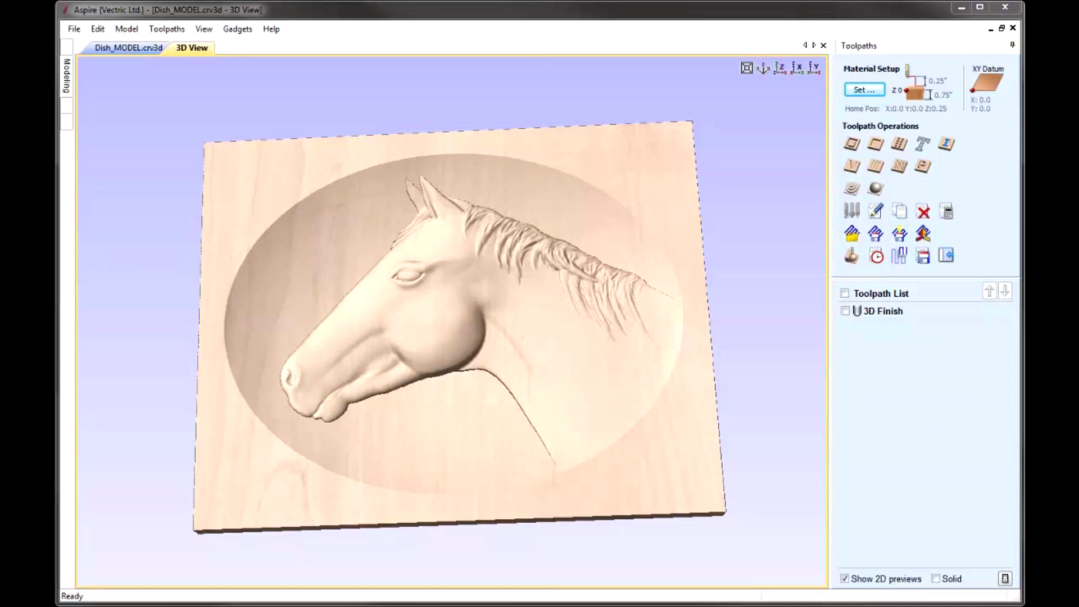
# - Save the project as a new Aspire file named Dish_TOOLPATH.crv3d in the Dish_Files folder
pyautogui.click(73, 28)
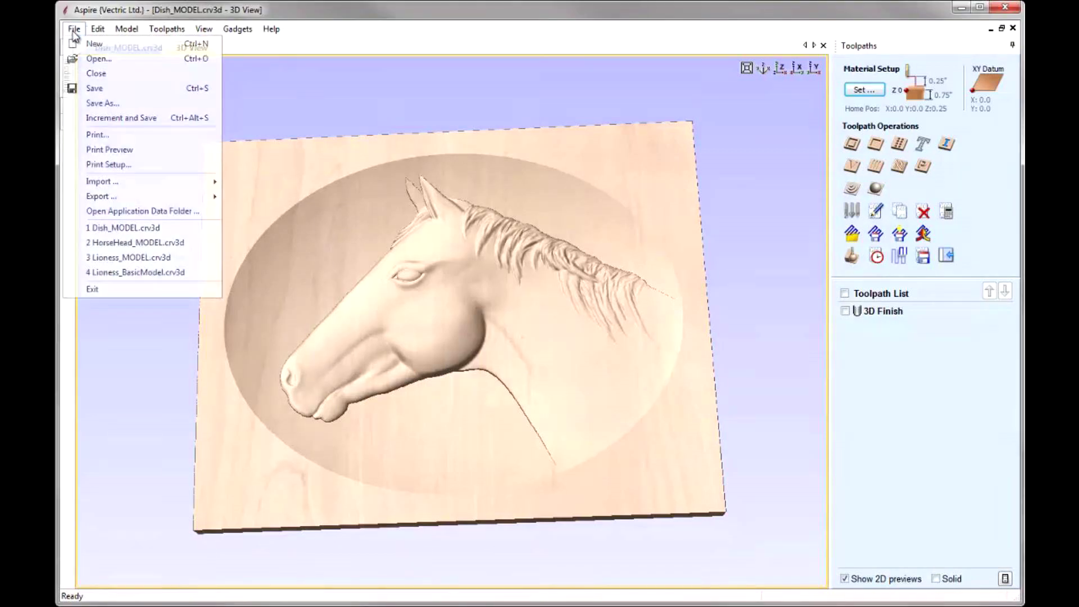
pyautogui.click(109, 101)
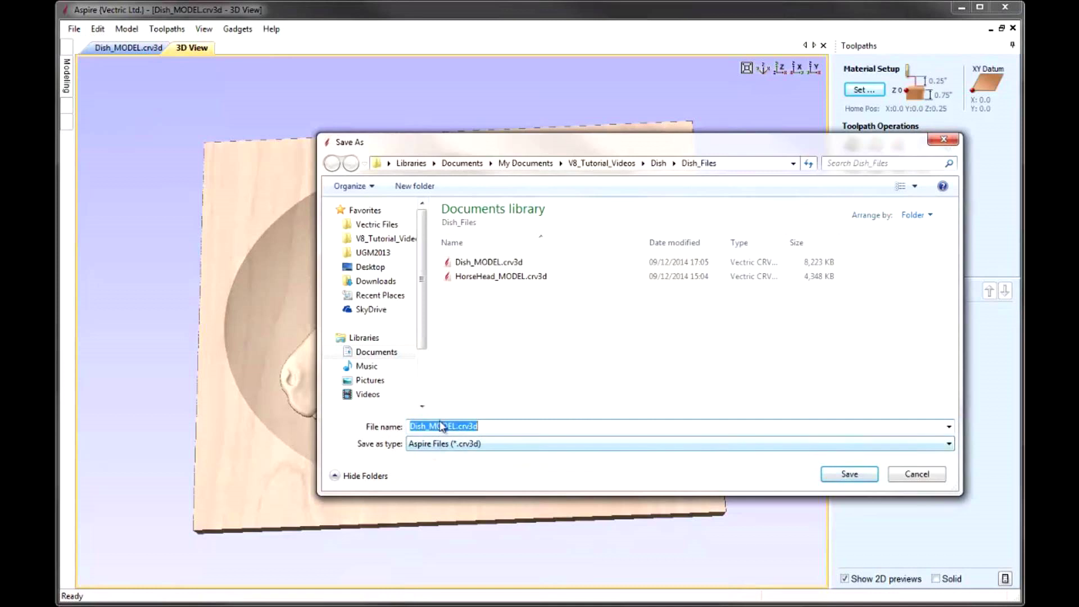
pyautogui.moveTo(430, 426); pyautogui.dragTo(457, 426)
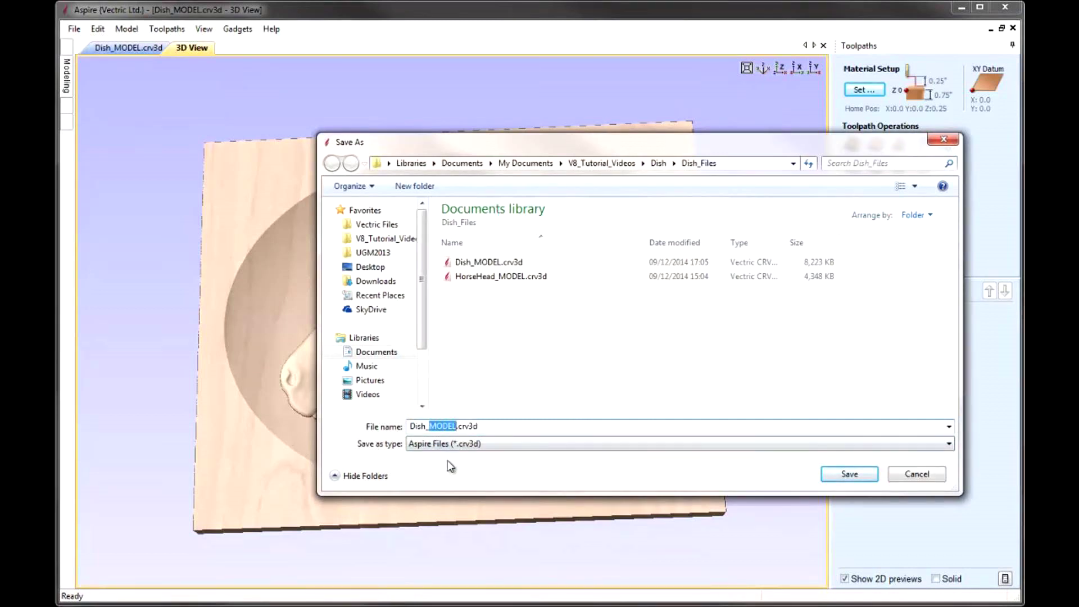
pyautogui.write('TOOLPATH')
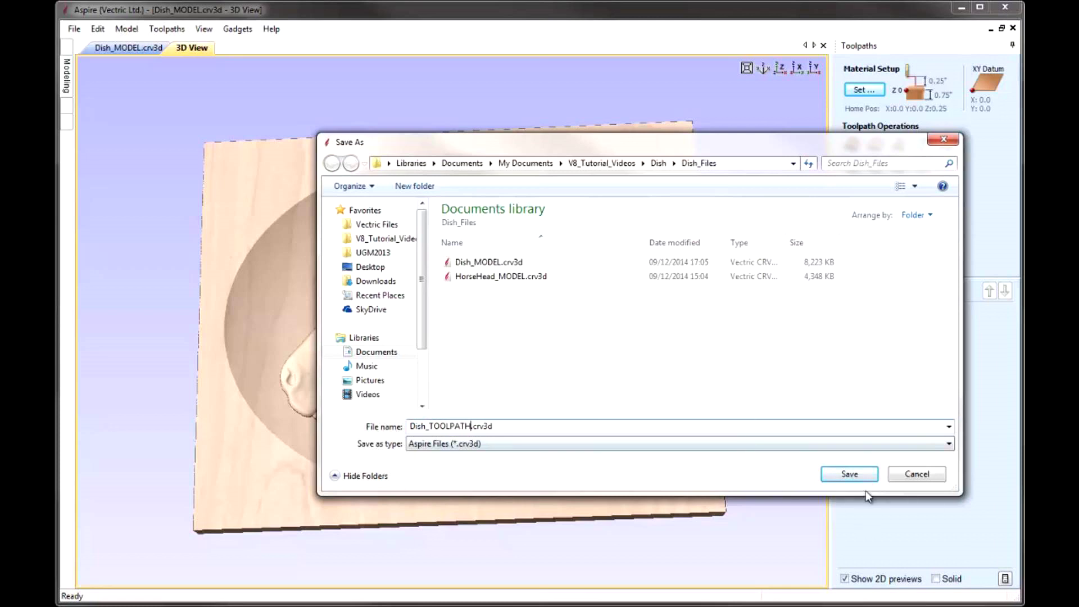
pyautogui.click(850, 475)
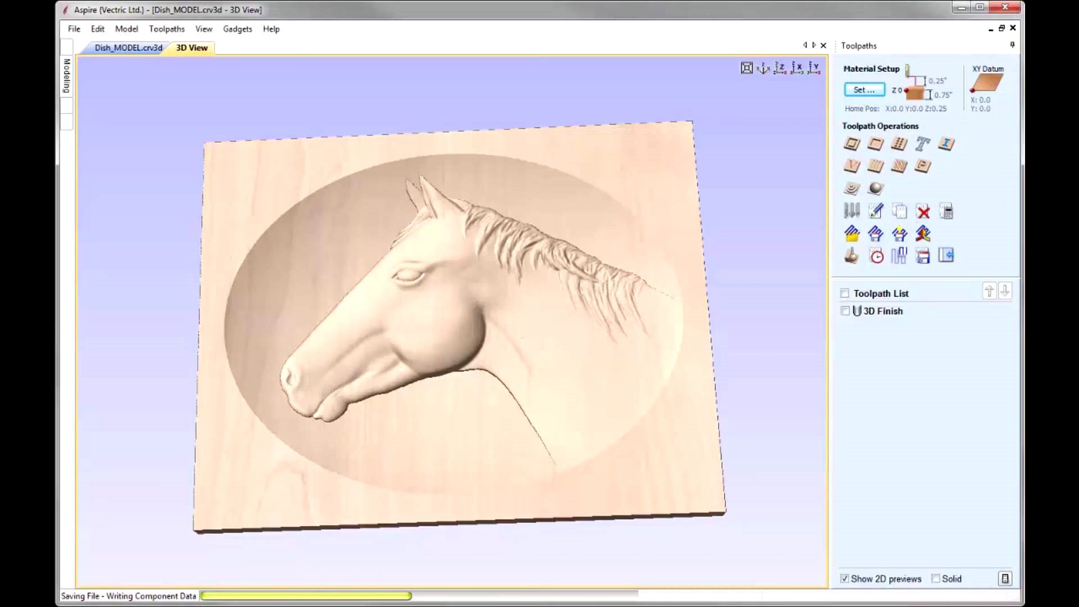